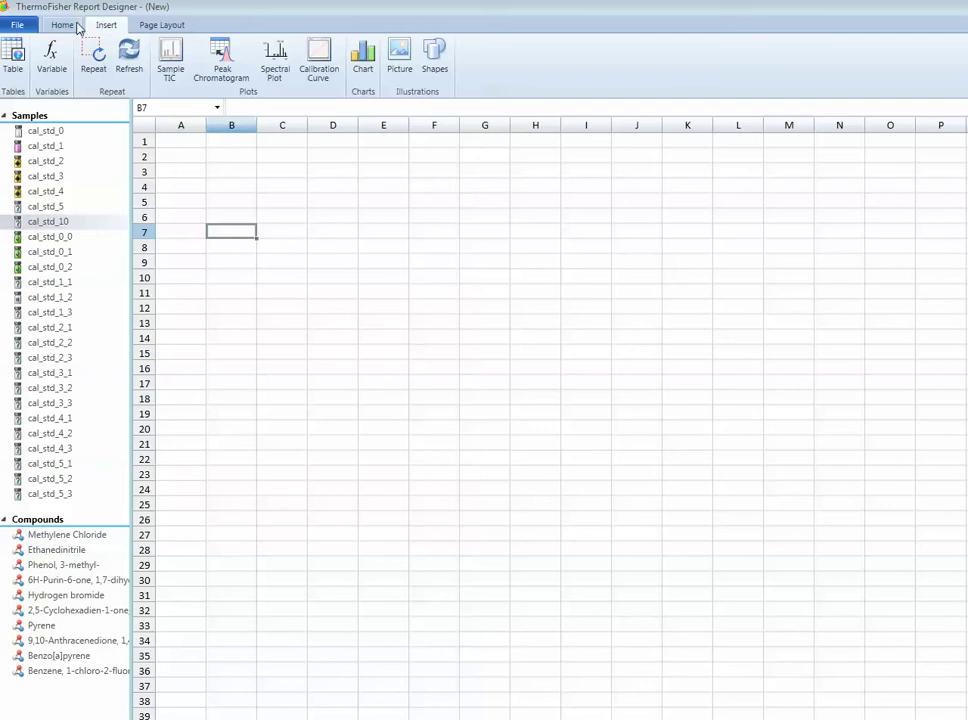
Start inserting a table at cell B7 and show the fields of the Samples data source.
left_click(15, 58)
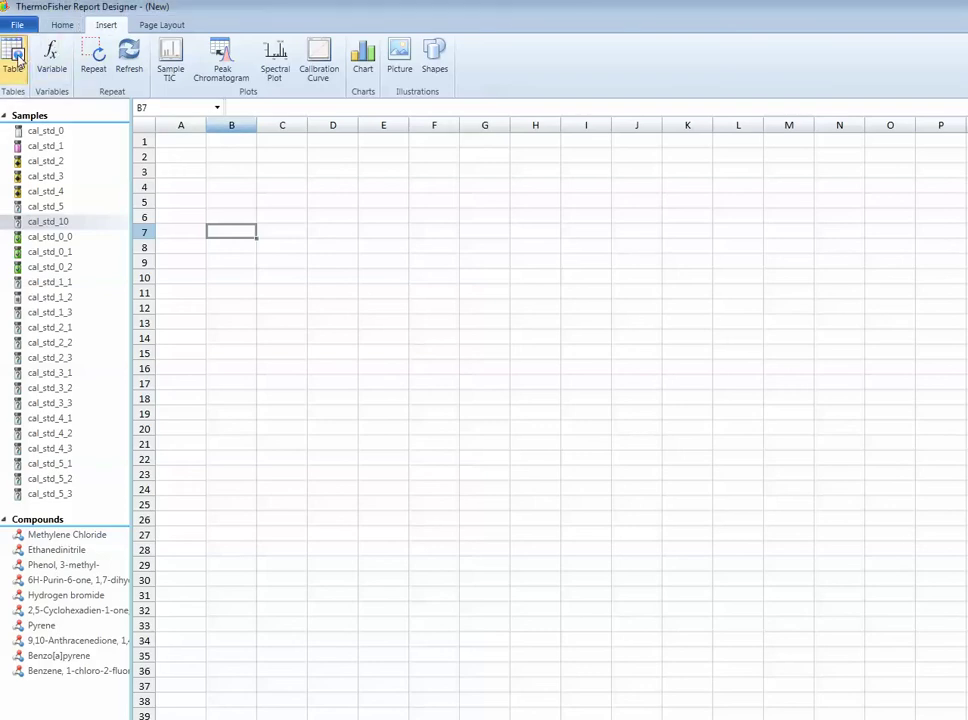
left_click_drag(607, 164, 395, 179)
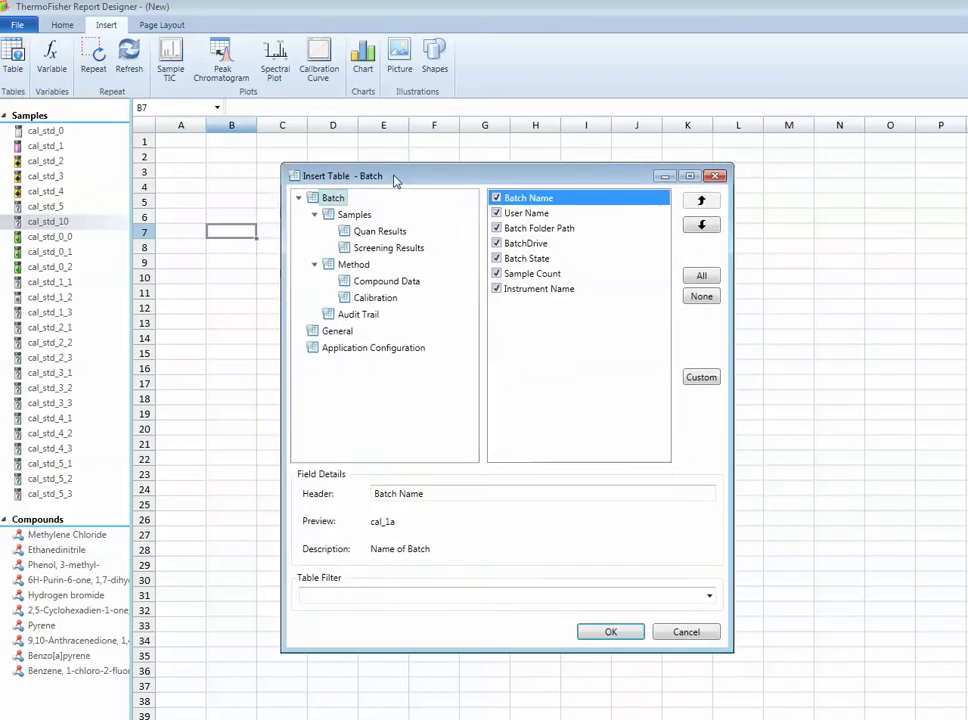
left_click(354, 216)
left_click(363, 231)
left_click(354, 216)
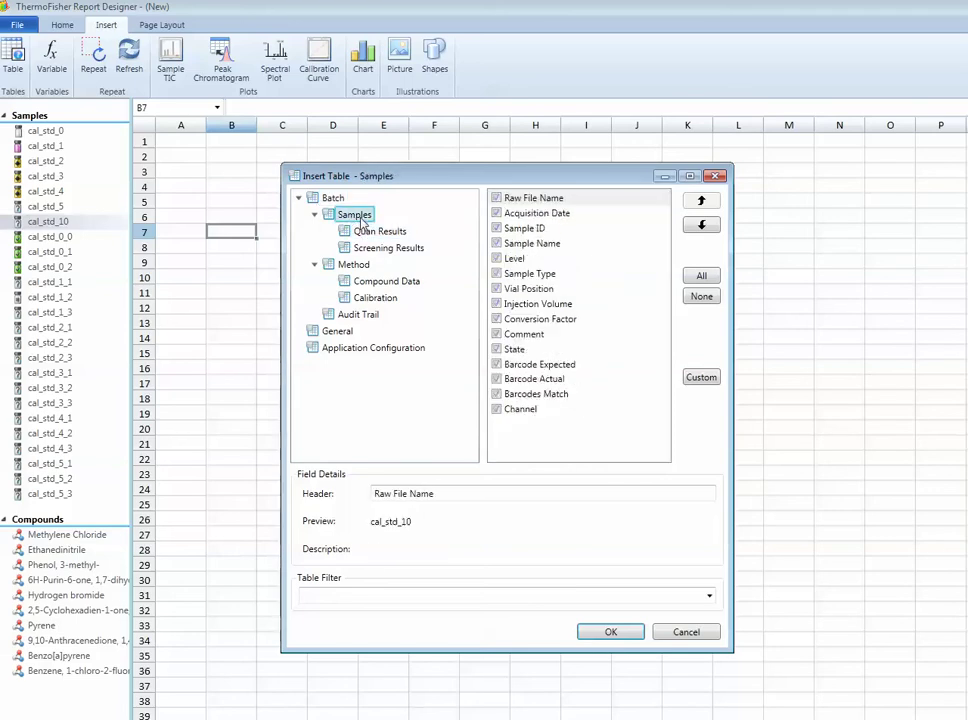
Examine the fields offered by the Quan Results, Screening Results, Method, Compound Data, Calibration and Batch data sources.
left_click(363, 232)
left_click(368, 249)
left_click(362, 265)
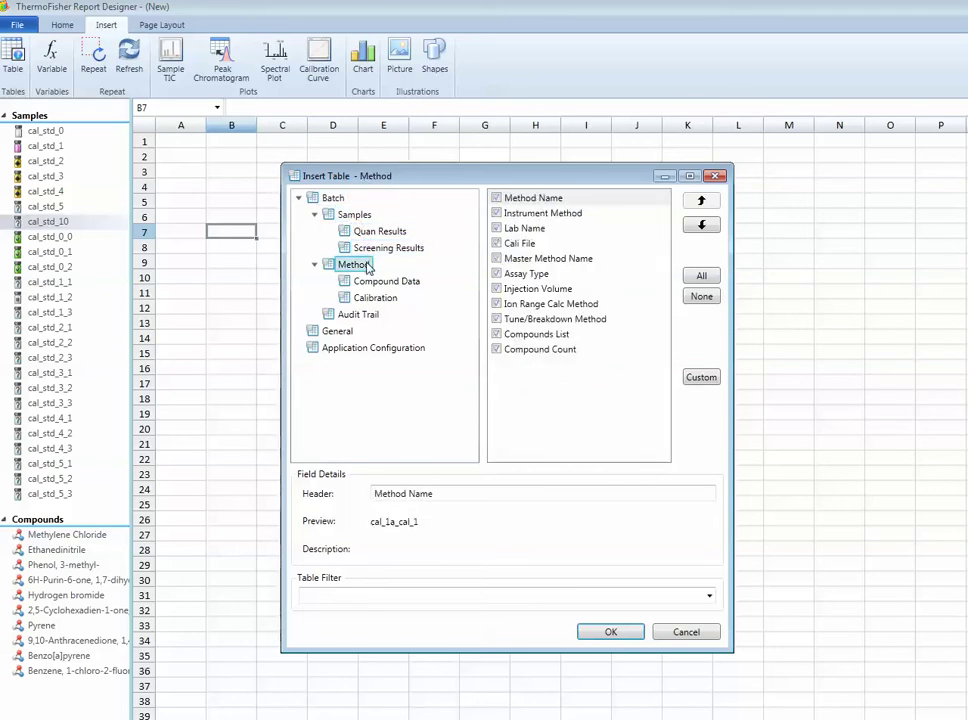
left_click(376, 284)
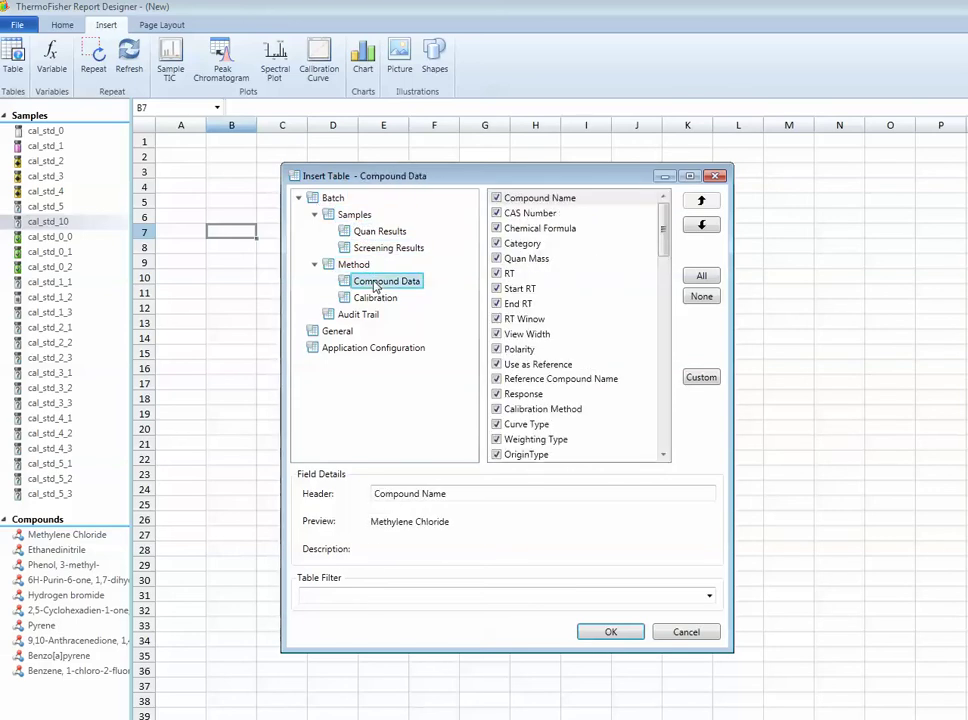
left_click(375, 298)
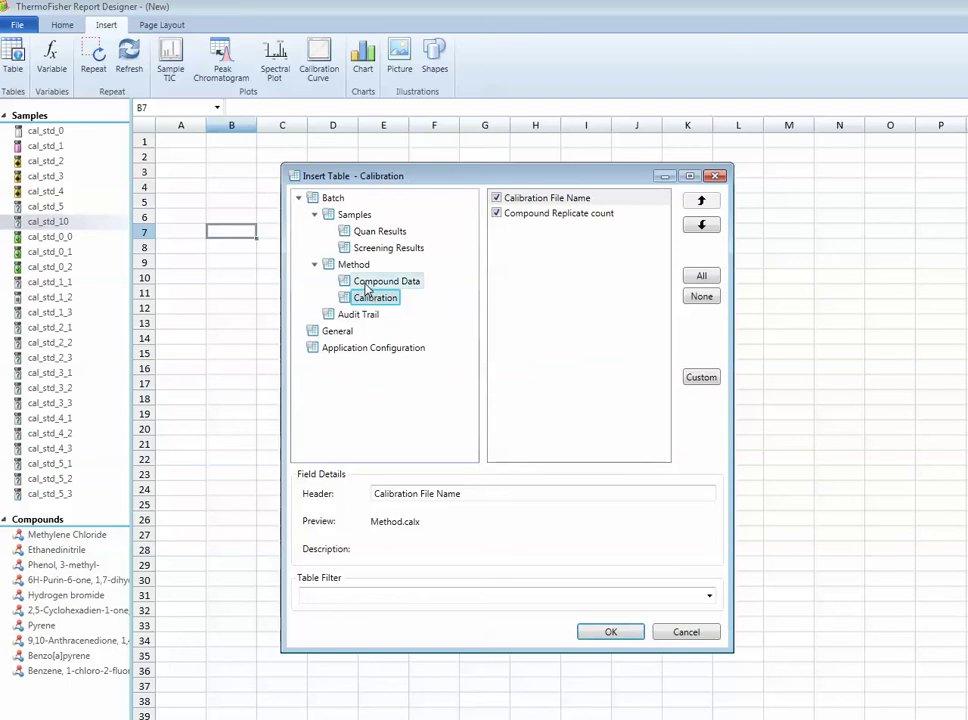
left_click(362, 282)
left_click(360, 263)
left_click(361, 249)
left_click(352, 230)
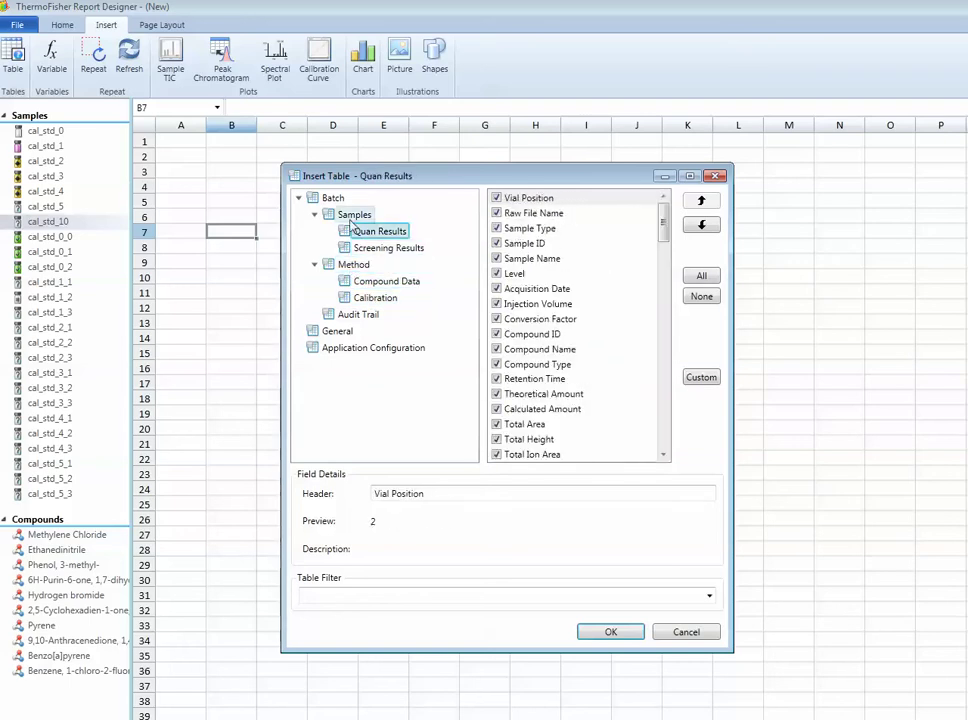
left_click(343, 215)
left_click(332, 200)
Choose the Samples table and exclude its Comment, State, Barcode Expected, Barcode Actual, Barcodes Match and Channel fields.
left_click(348, 216)
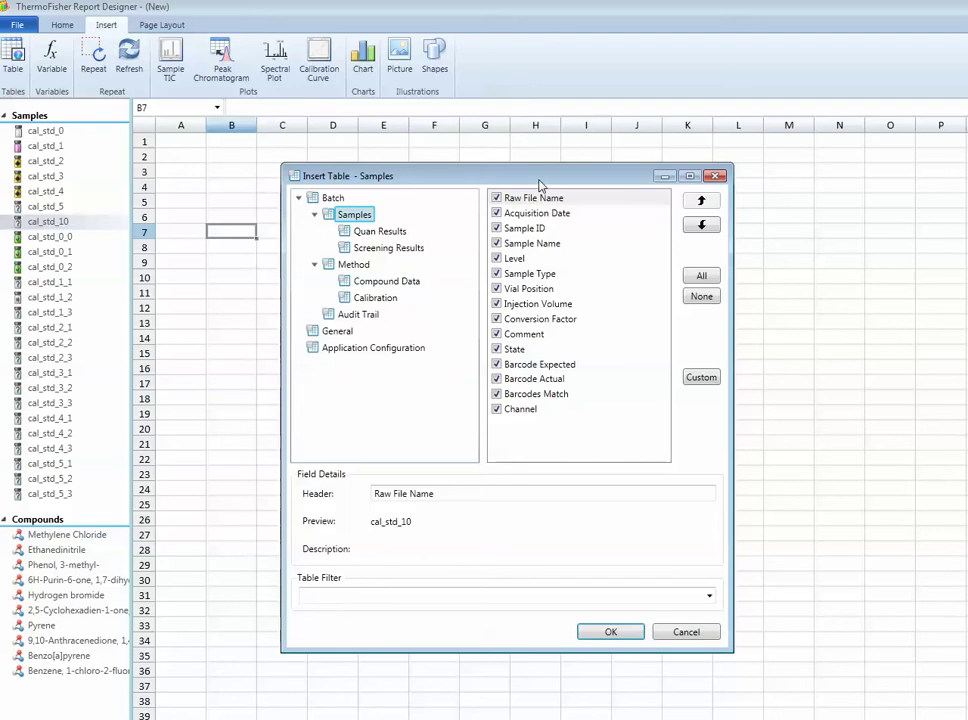
left_click_drag(540, 186, 527, 181)
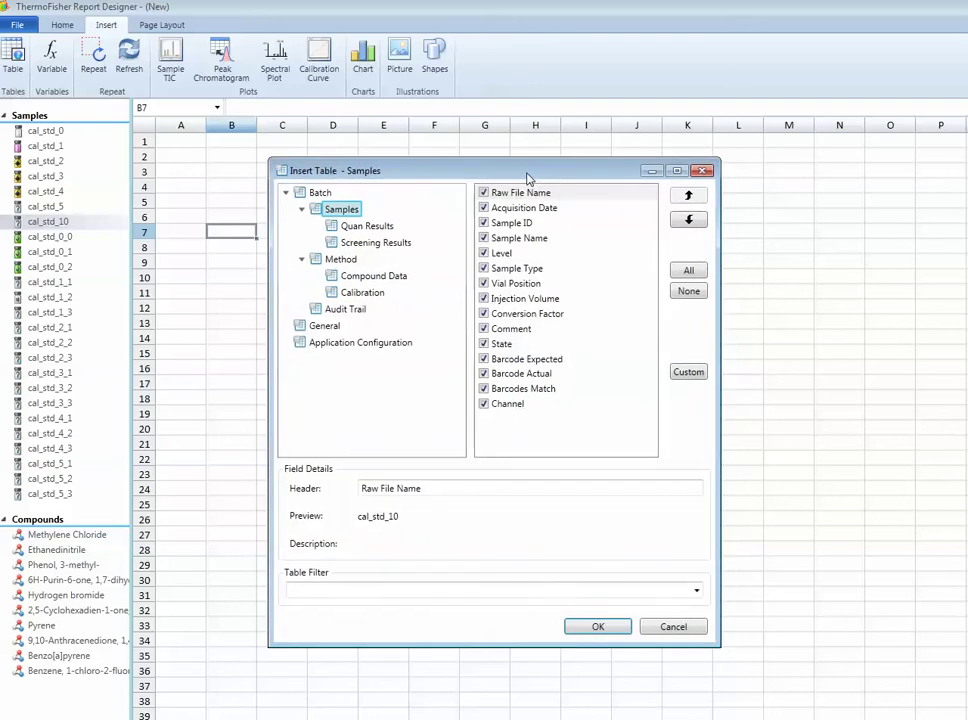
left_click(484, 360)
left_click(484, 374)
left_click(484, 389)
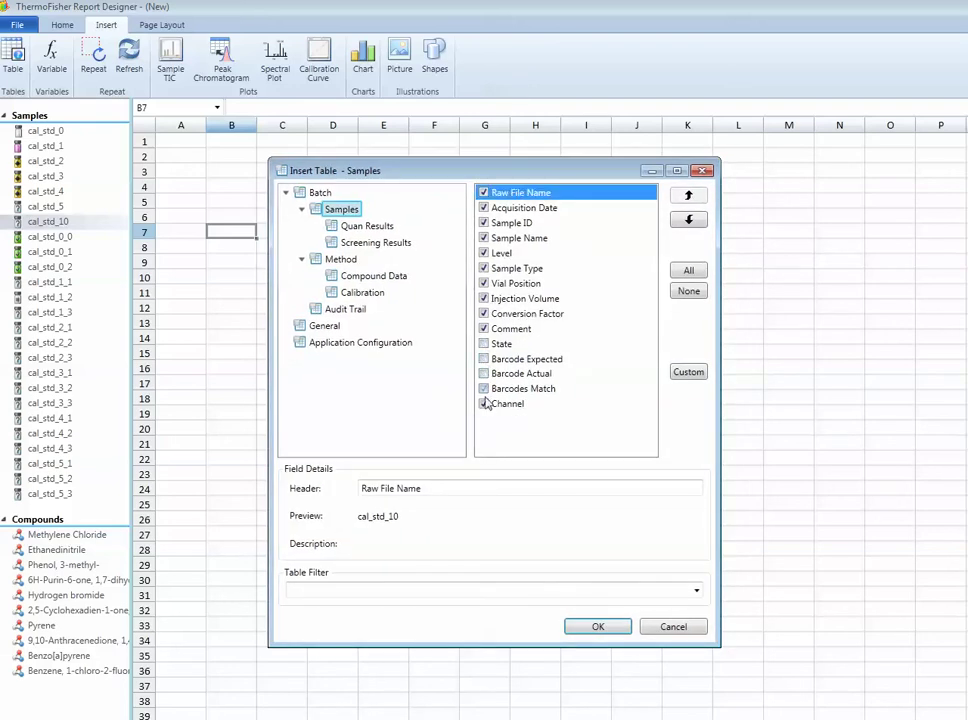
left_click(484, 404)
left_click(488, 331)
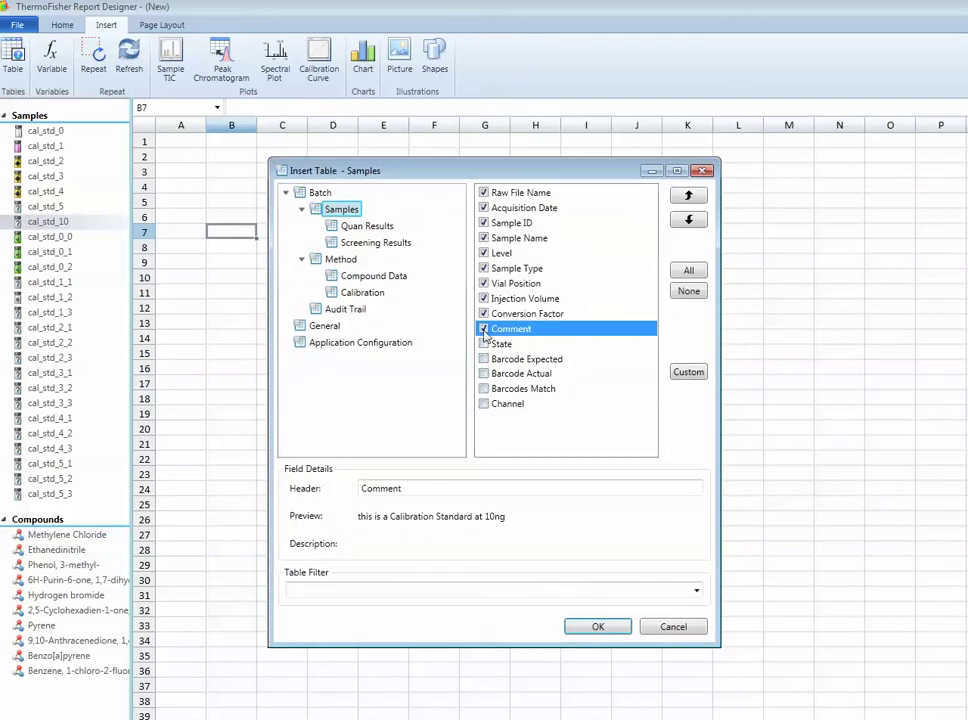
Move the Vial Position field up to directly after Sample ID.
left_click(515, 284)
left_click(688, 196)
left_click(688, 196)
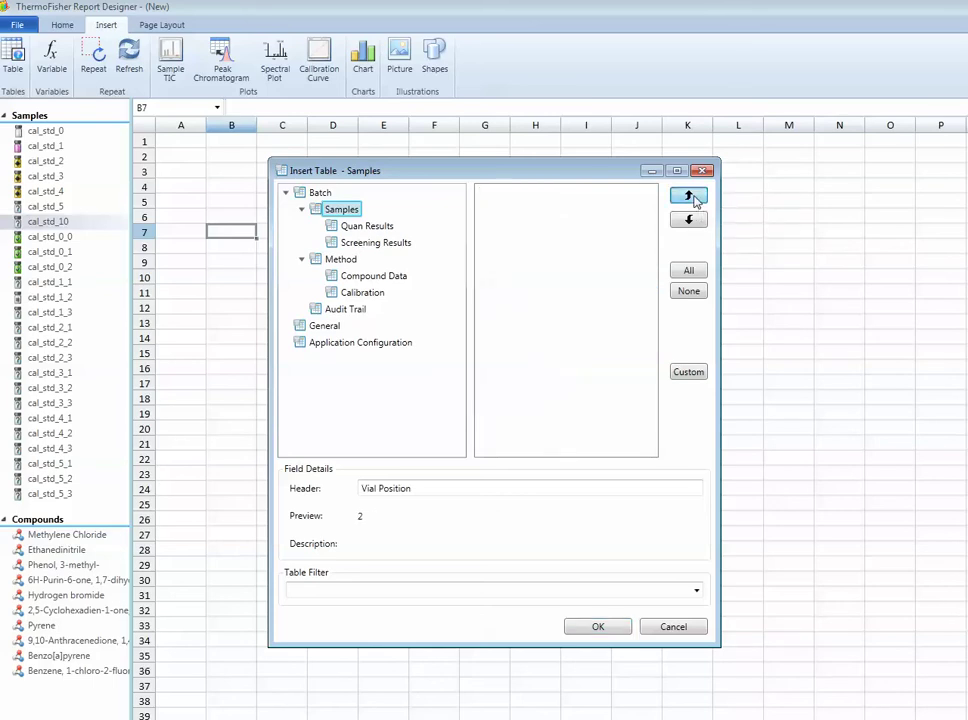
left_click(688, 196)
Add a custom field after Sample Type and give it the header "Custom".
left_click(519, 286)
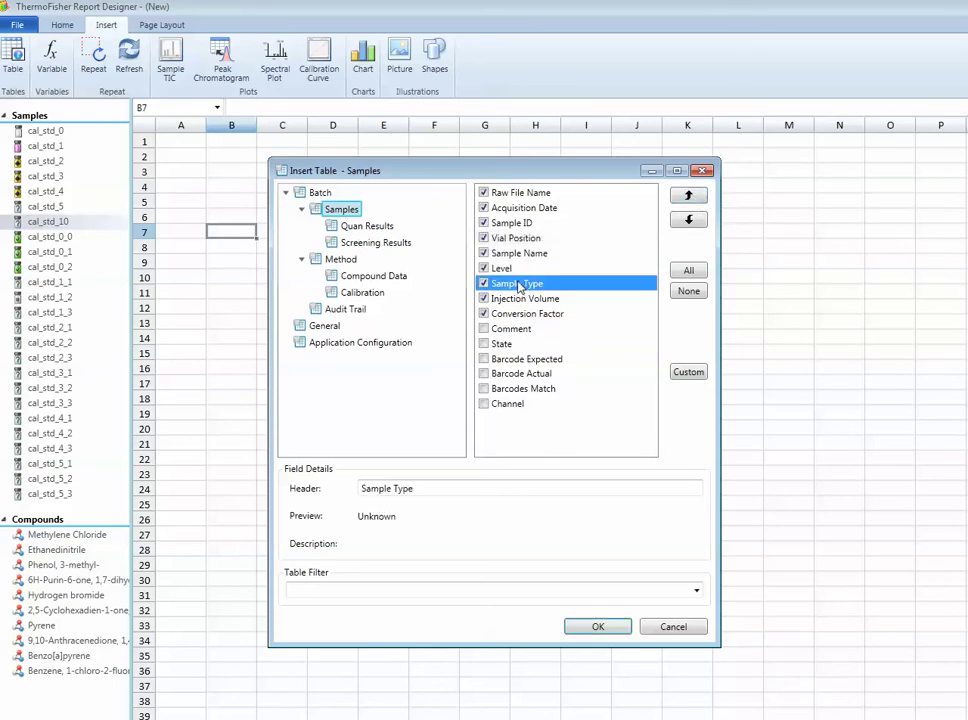
left_click(687, 375)
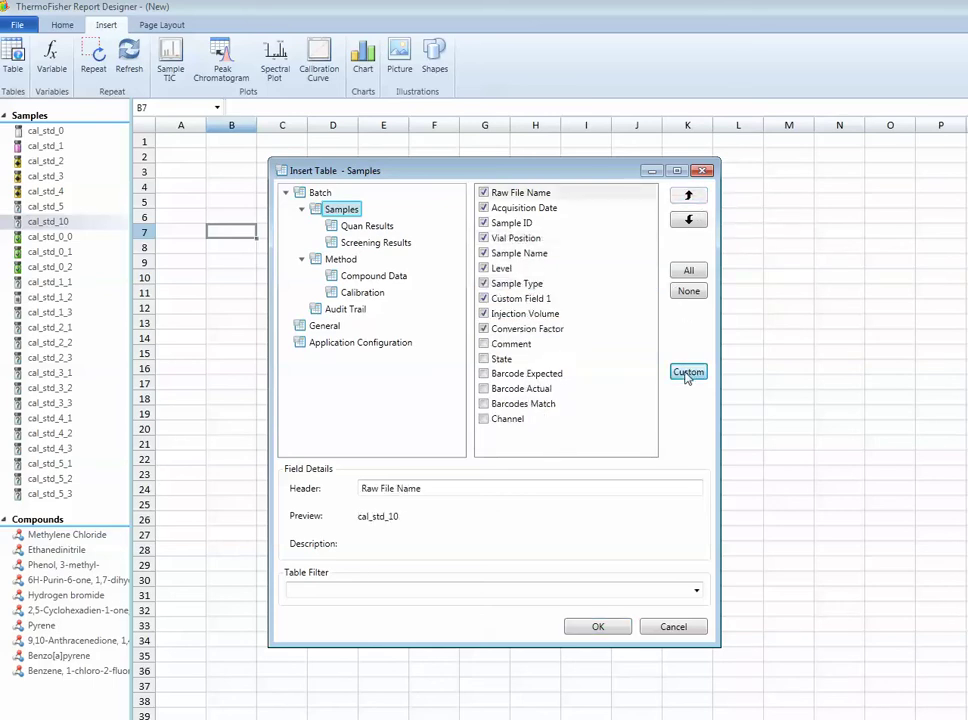
left_click(530, 301)
left_click(410, 489)
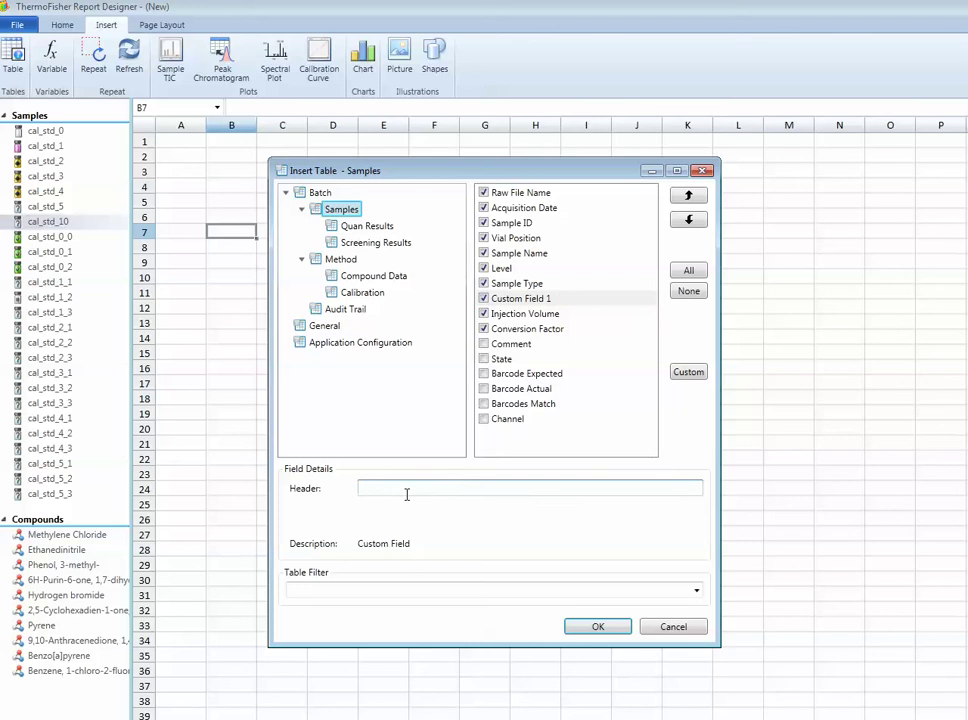
type("Custom")
Set the table filter to "SampleType: Unknown" by trimming the preset SampleData filter, and insert the table.
left_click(696, 590)
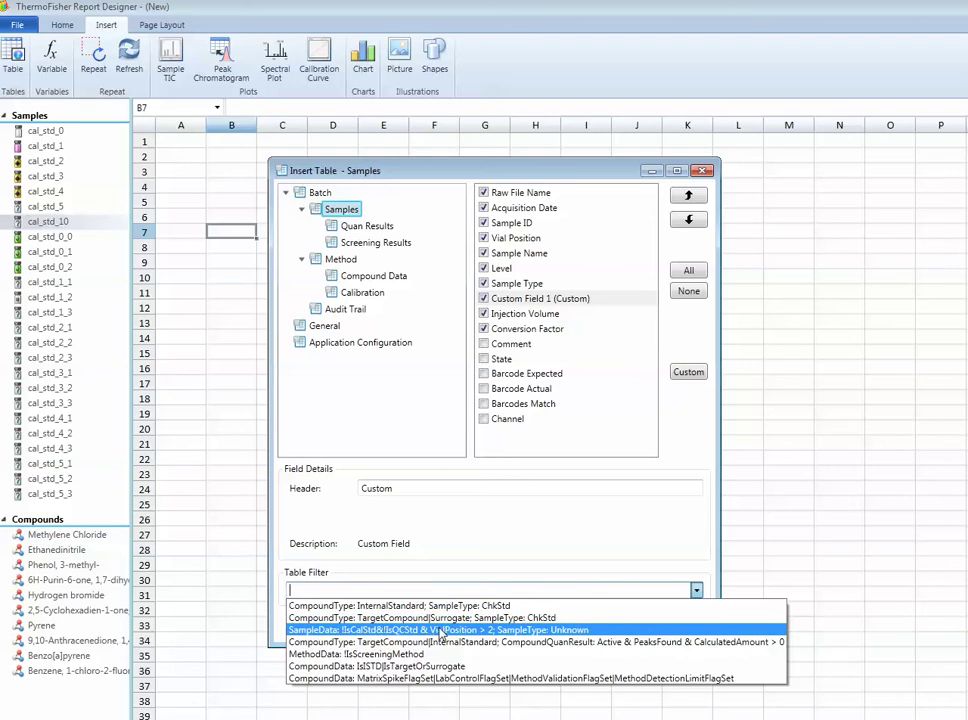
left_click(420, 630)
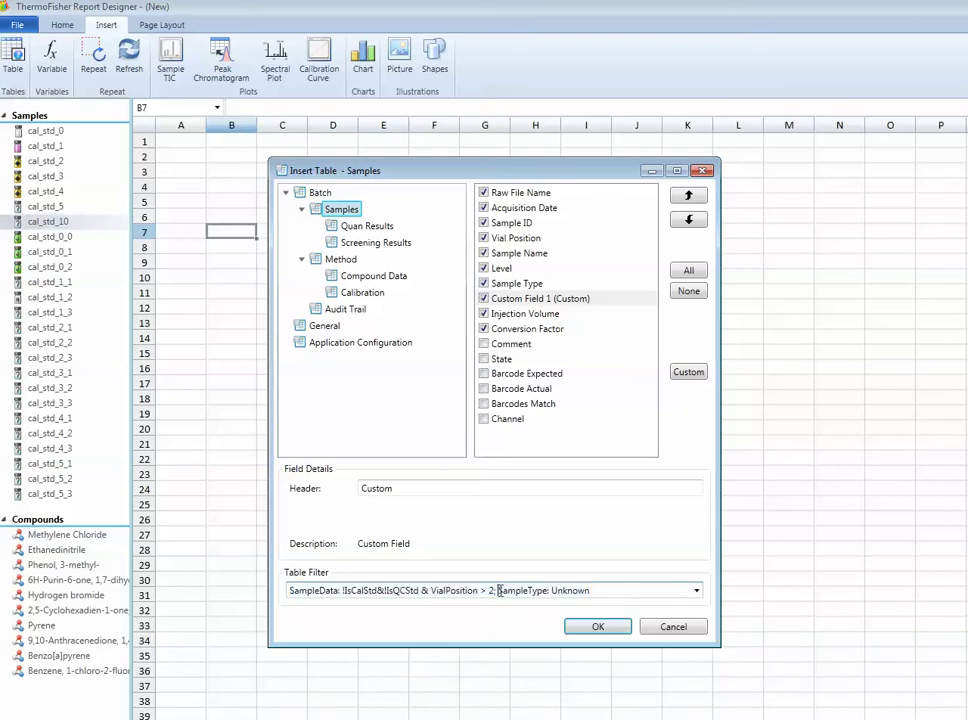
key("shift+Home")
key("BackSpace")
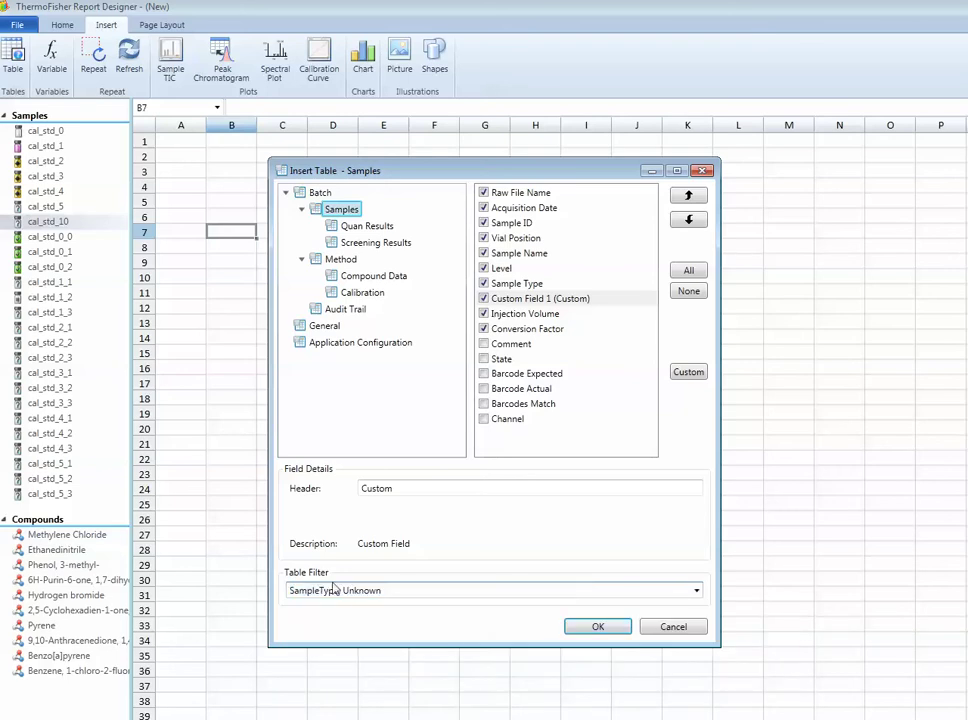
left_click(598, 626)
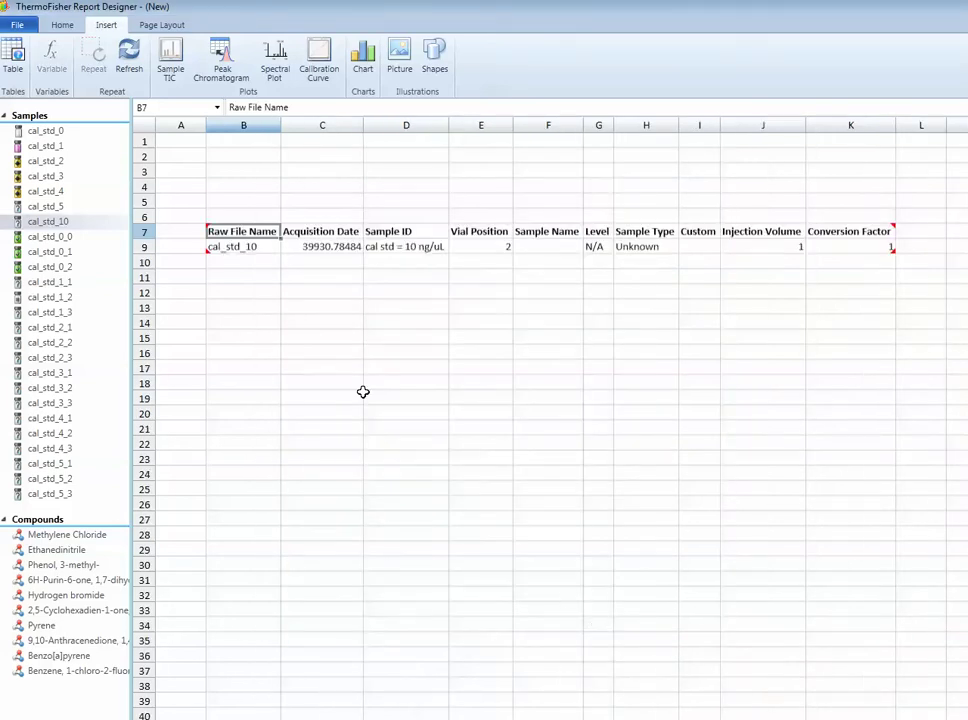
Fill the inserted table with the whole Samples group instead of the single sample cal_std_10.
left_click(237, 281)
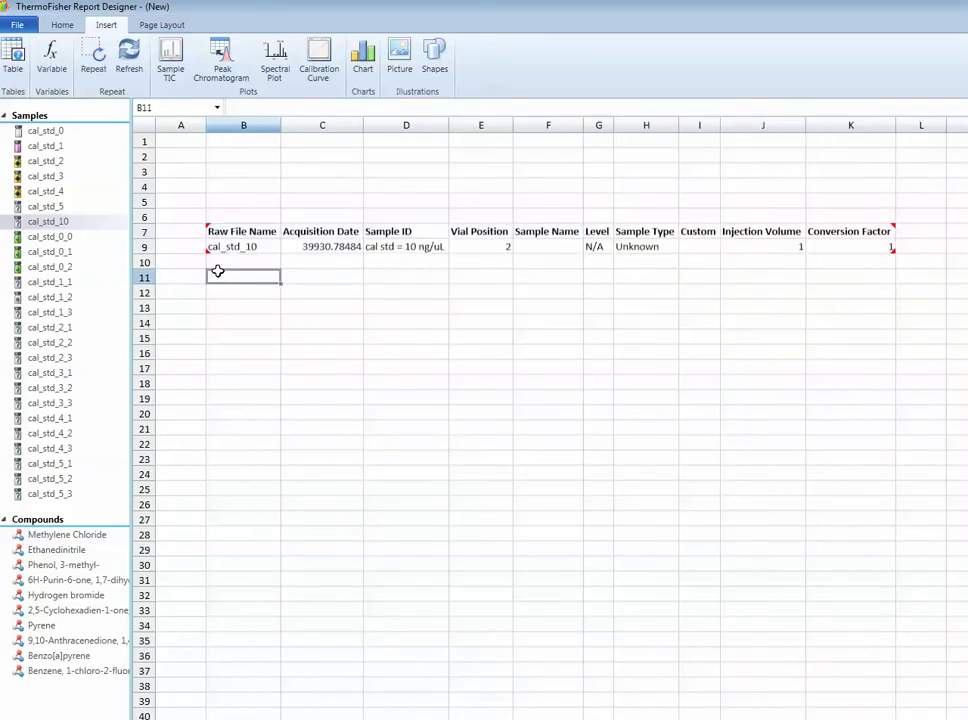
left_click(249, 246)
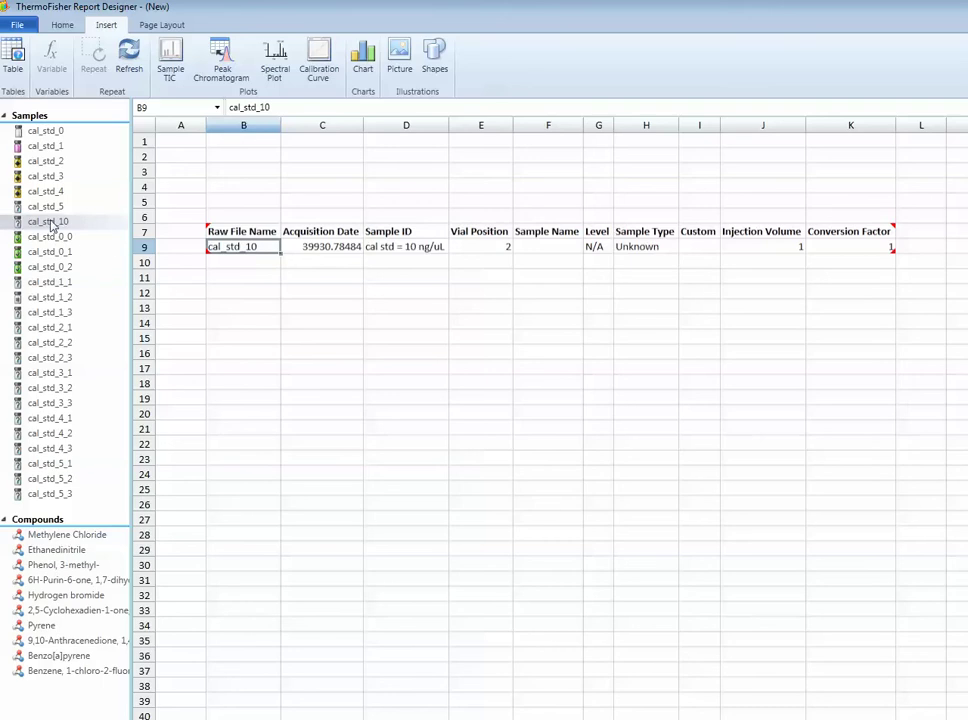
left_click(33, 117)
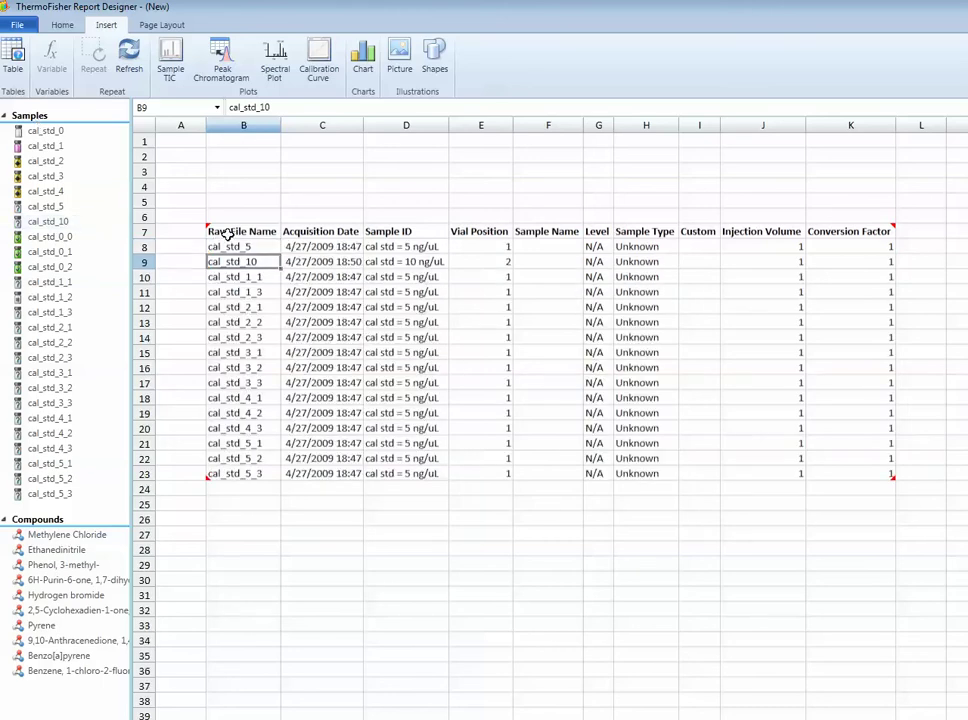
Compare the table's contents for individual samples from cal_std_10 to cal_std_0 with those for the whole Samples group.
left_click(44, 220)
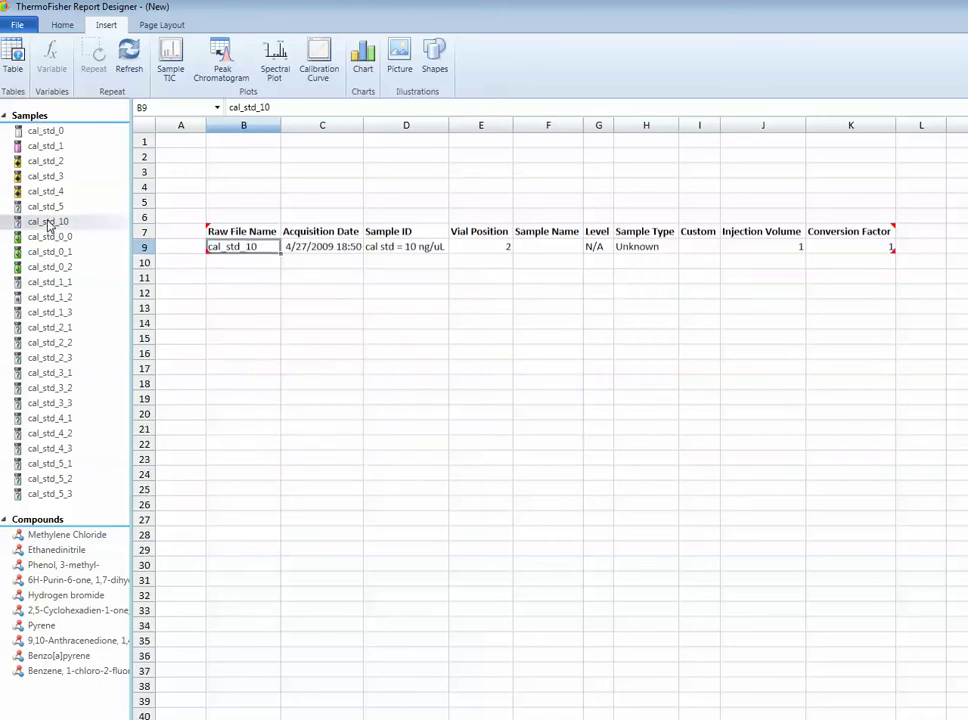
left_click(46, 206)
left_click(46, 191)
left_click(46, 176)
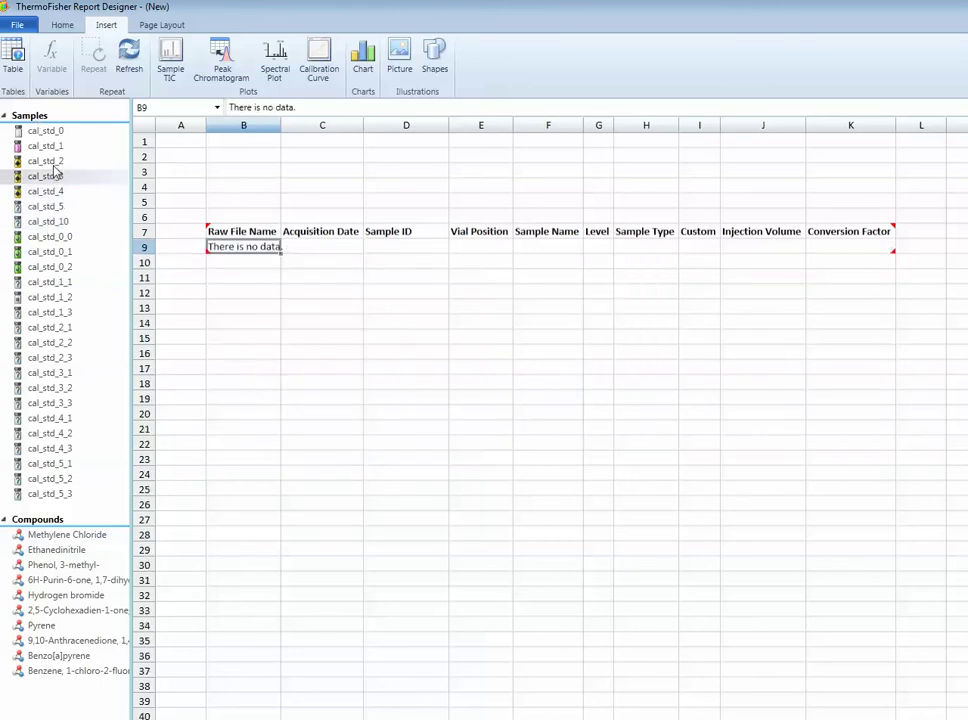
left_click(47, 160)
left_click(53, 145)
left_click(45, 130)
left_click(33, 116)
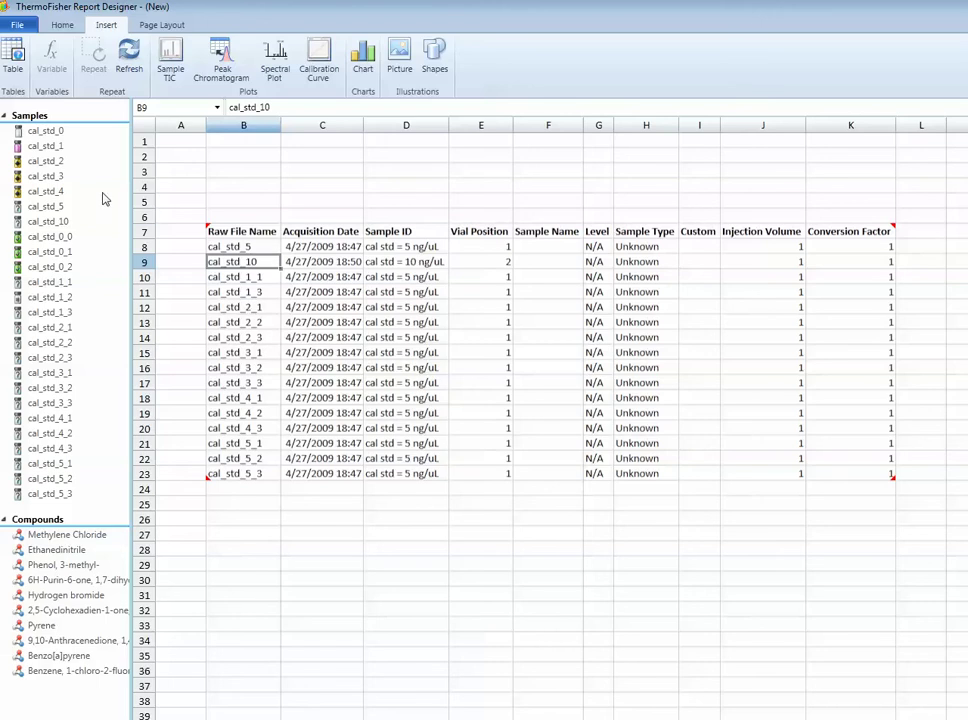
left_click(44, 177)
left_click(40, 118)
Bold the Acquisition Date values through the first data row, and bold the single Sample ID cell D11.
left_click(263, 313)
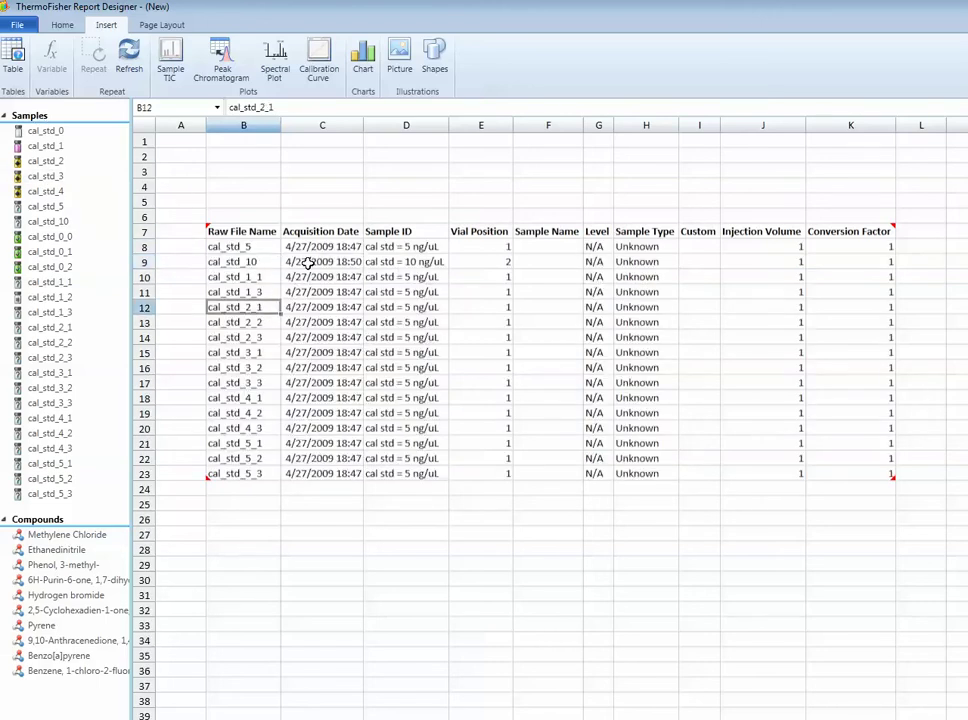
left_click(316, 246)
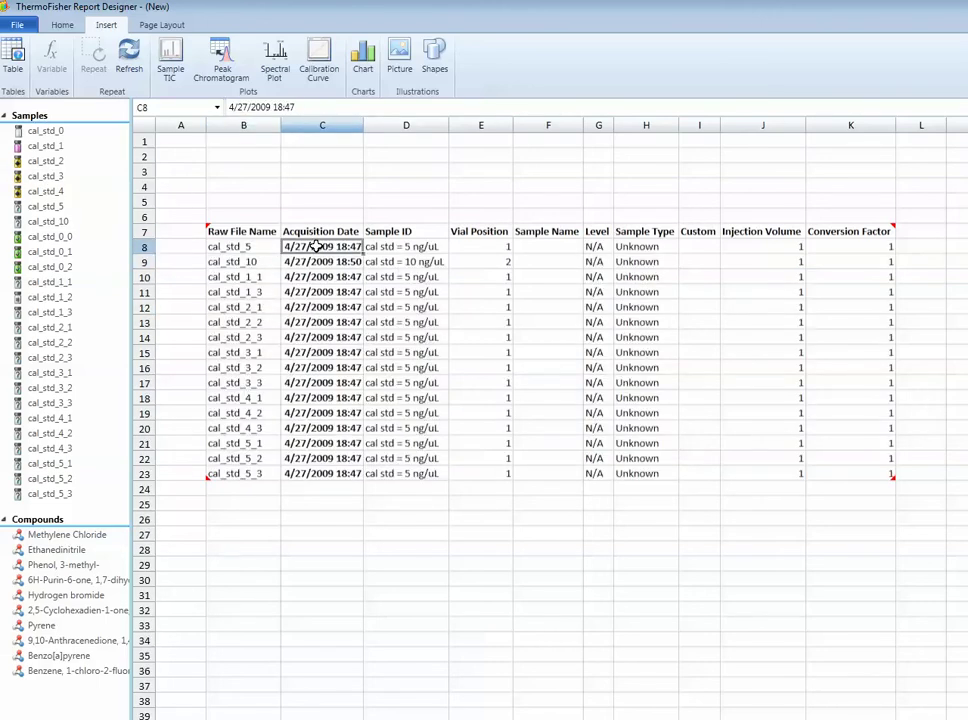
key("Right")
key("Down")
key("Down")
key("Down")
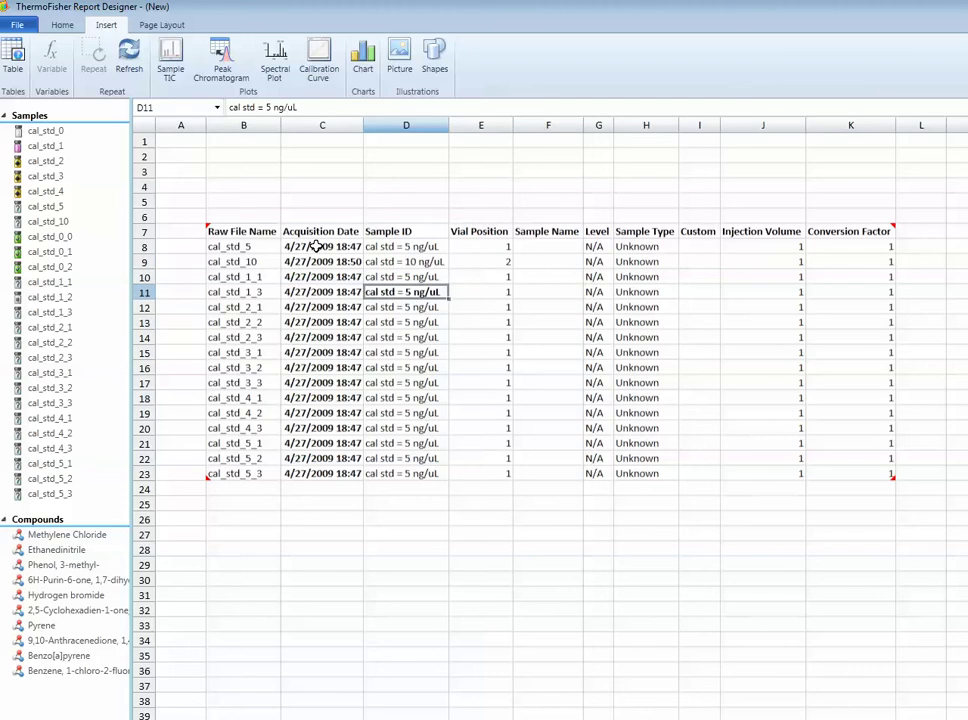
Bold the Vial Position and Sample ID values through their first data row, cells E8 and D8.
key("Up")
key("Up")
key("Up")
key("Right")
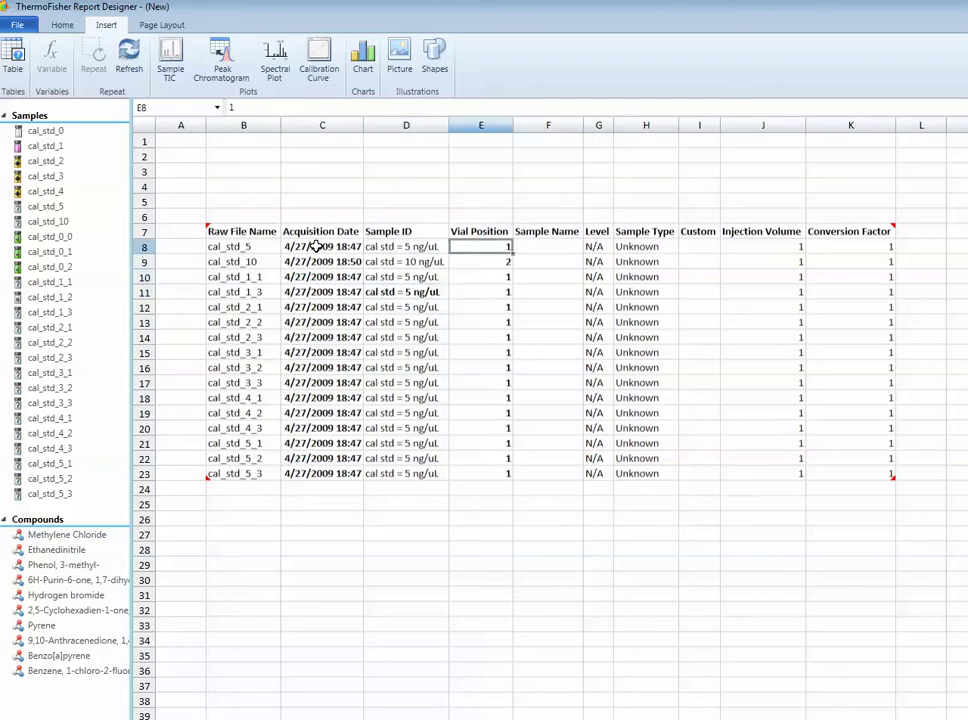
key("Left")
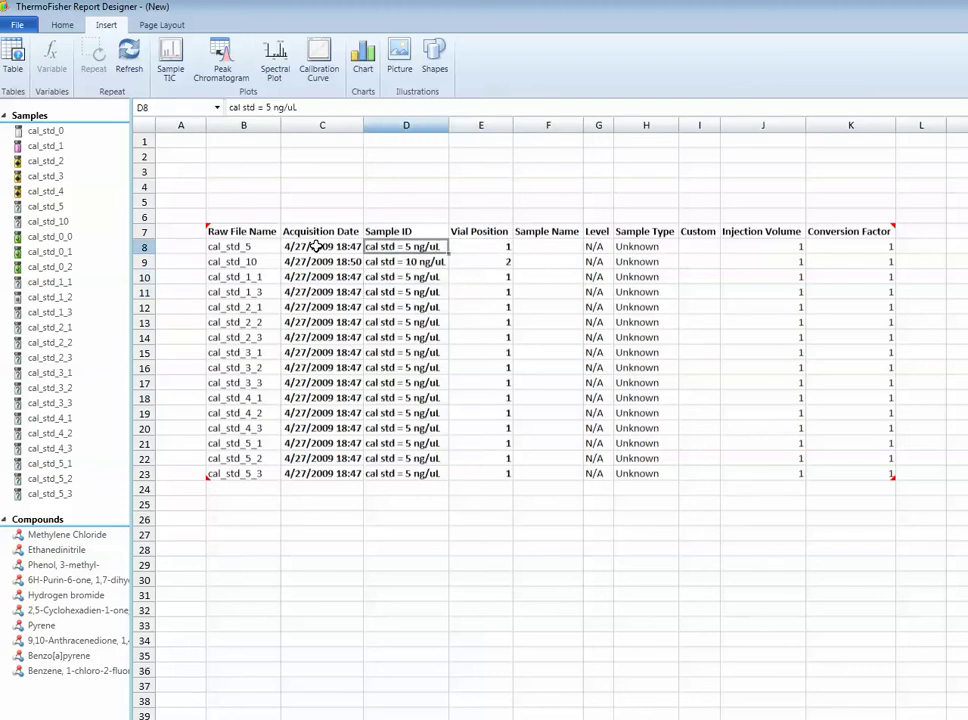
Clear the Vial Position values in cell E10 and in cells E11 to E14.
key("Right")
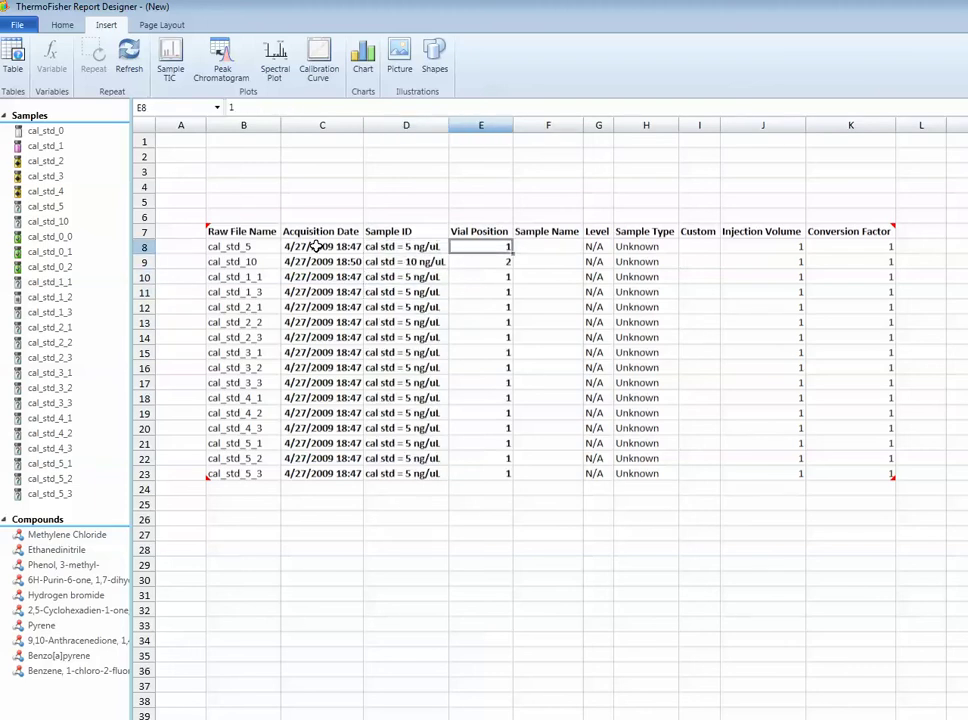
key("Down")
key("Down")
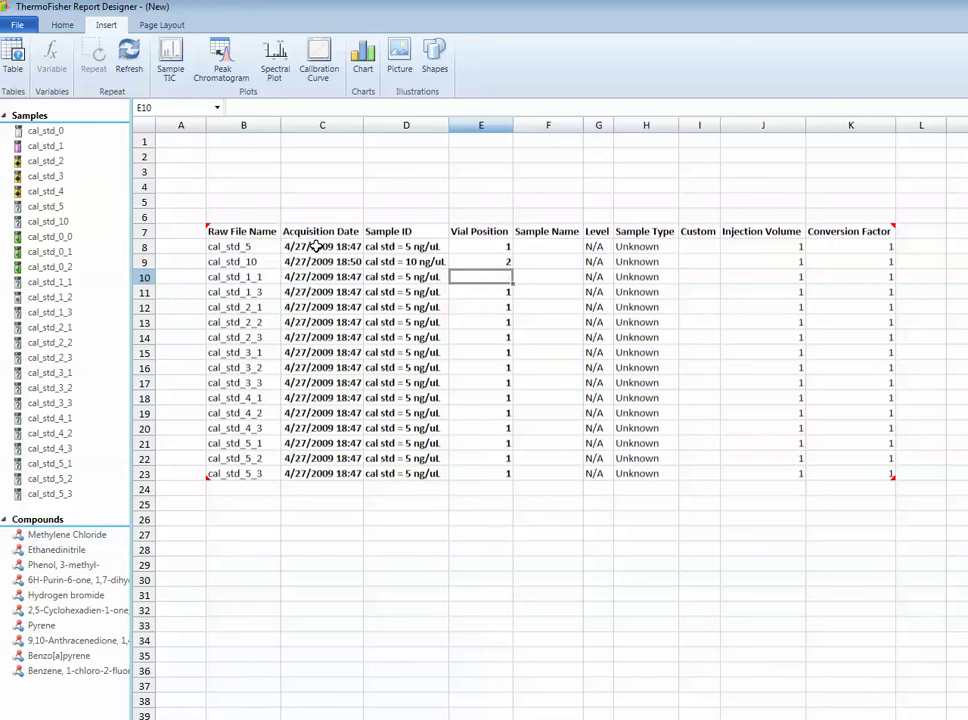
key("Down")
key("shift+Down")
key("shift+Down")
key("shift+Down")
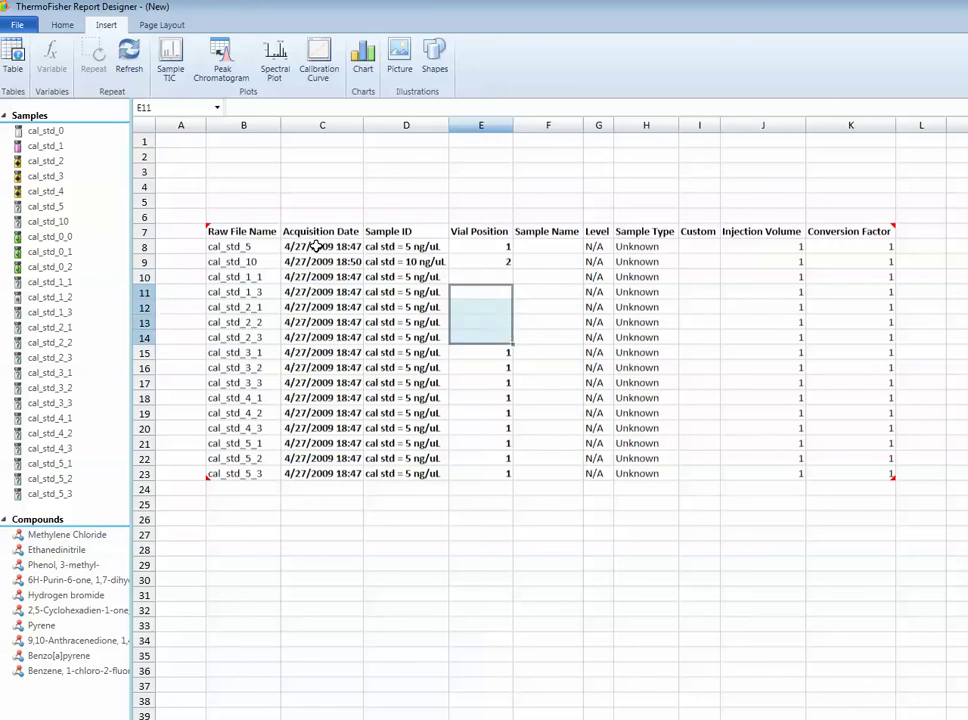
key("Up")
key("Up")
key("Up")
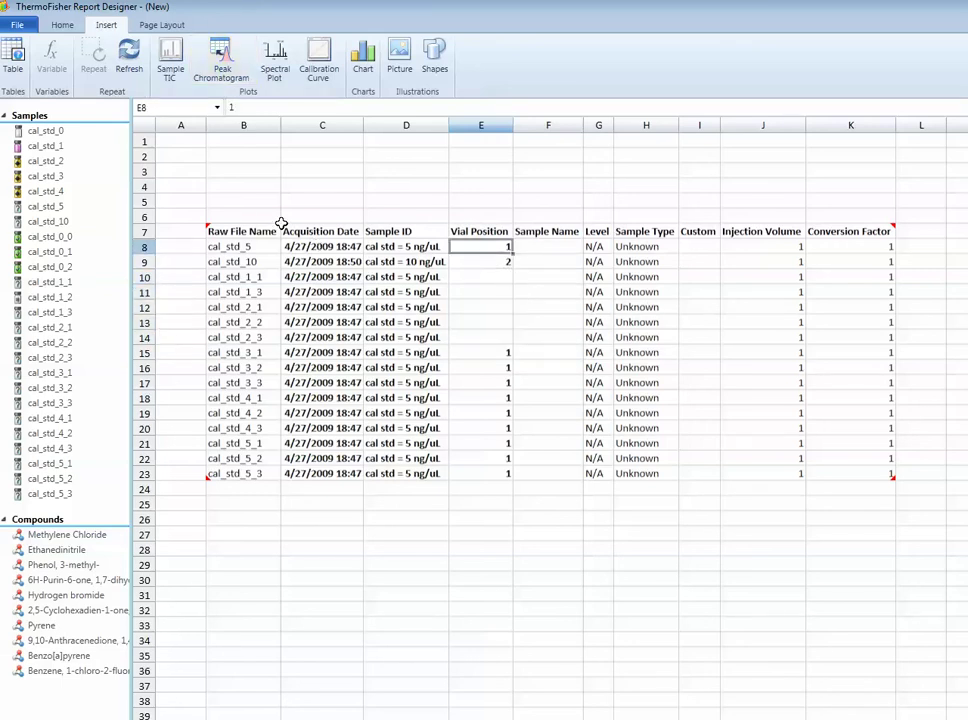
key("Down")
key("Down")
key("Down")
key("Down")
key("Down")
key("Left")
key("Left")
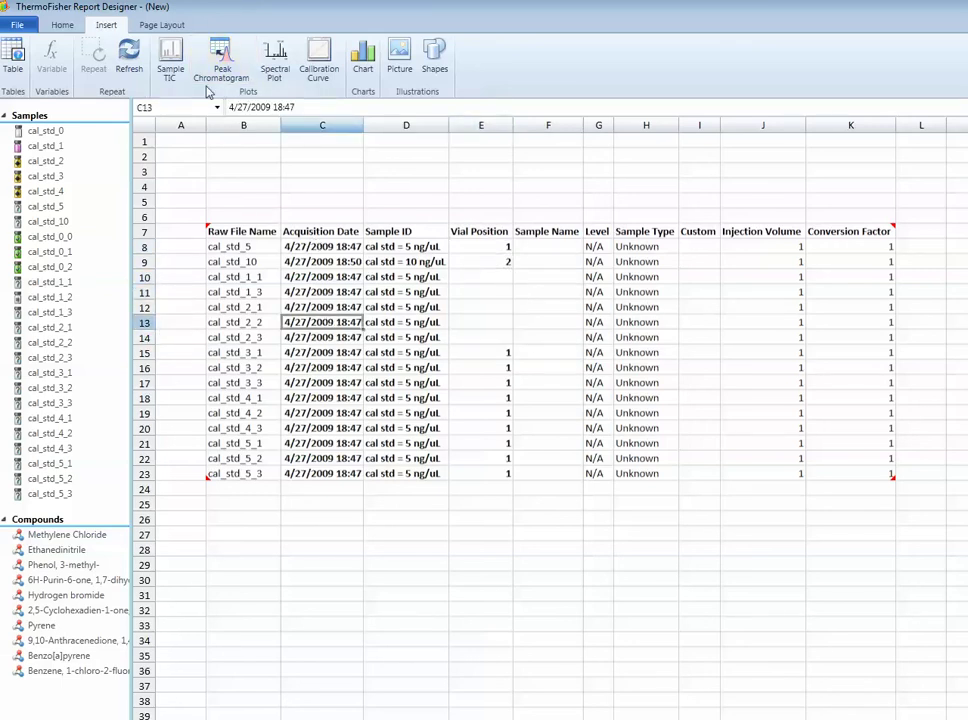
Fill the single Acquisition Date cell C13 with the standard light green colour.
left_click(59, 24)
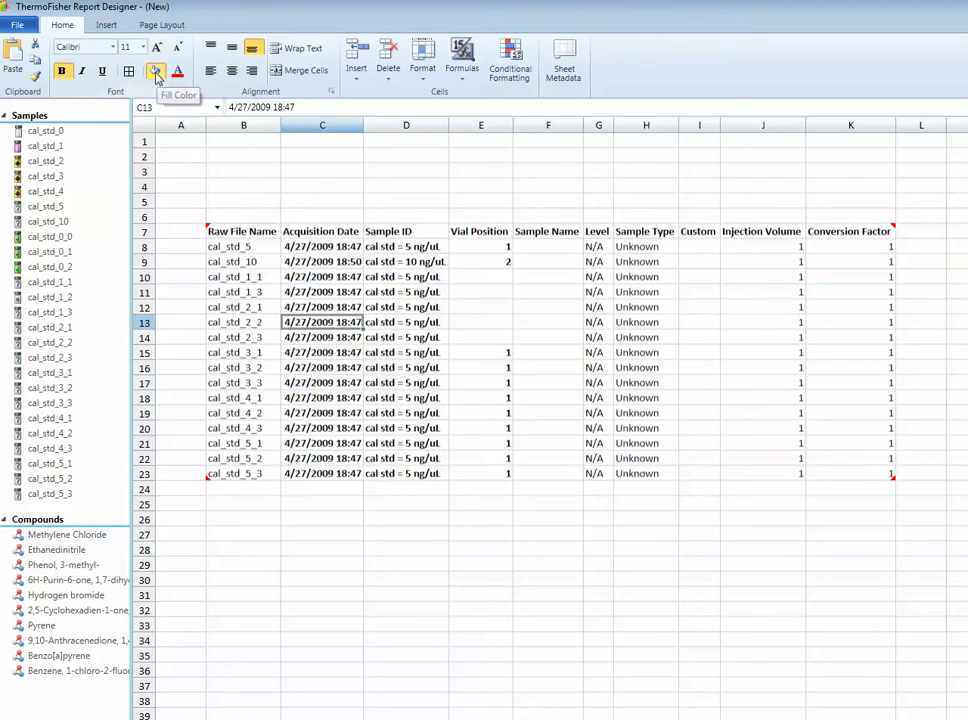
left_click(156, 75)
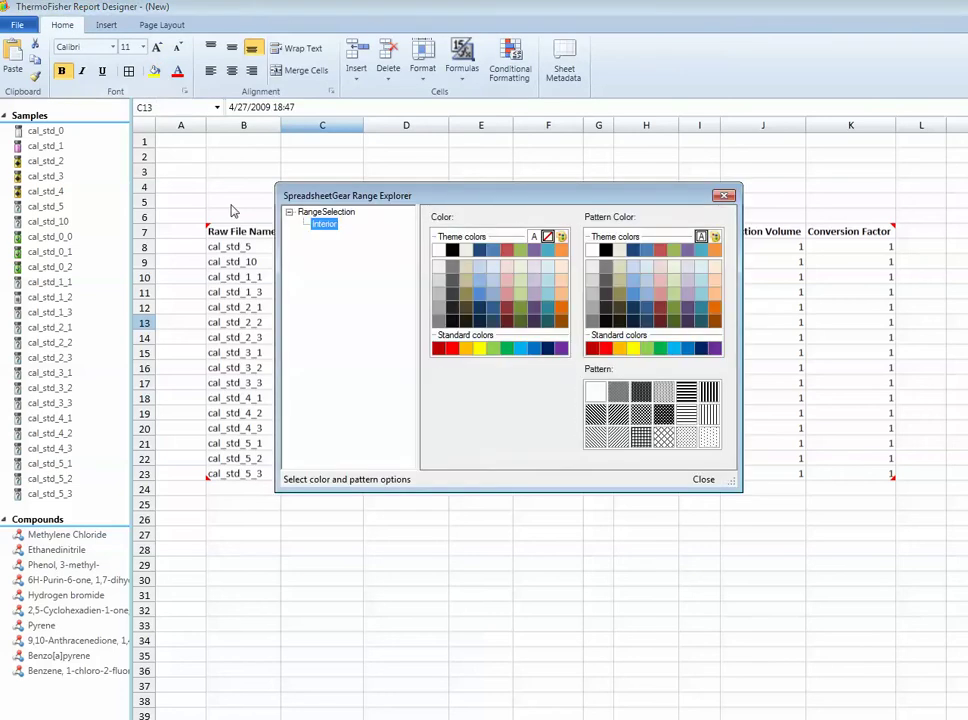
left_click(493, 348)
left_click(700, 479)
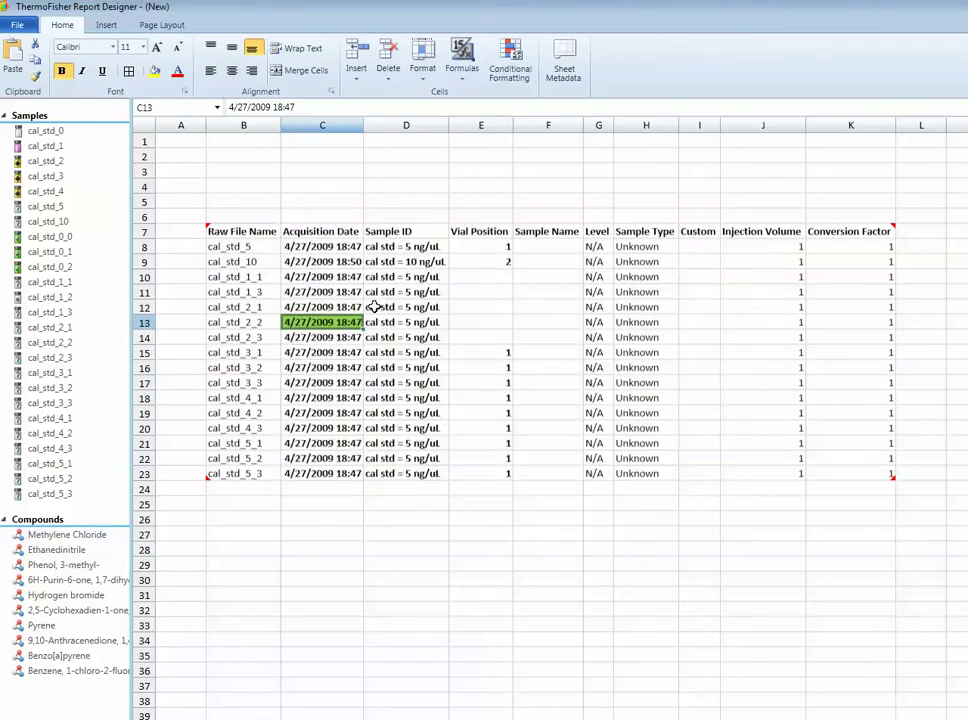
Refresh the table to restore the cleared Vial Position values, and check the Acquisition Date cells C10 and C8.
left_click(106, 24)
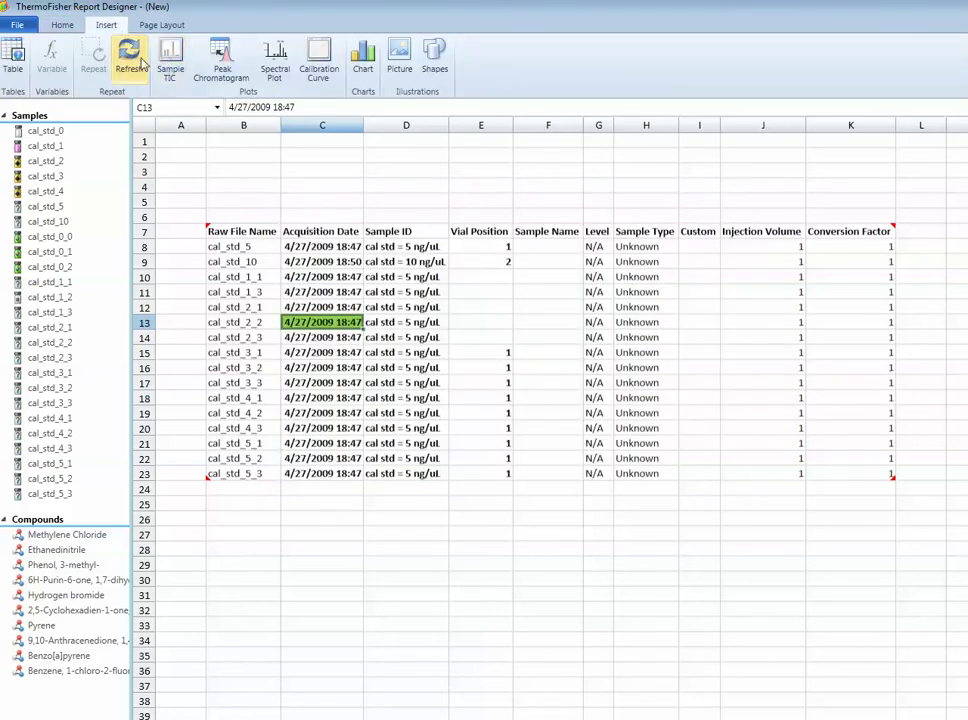
left_click(322, 277)
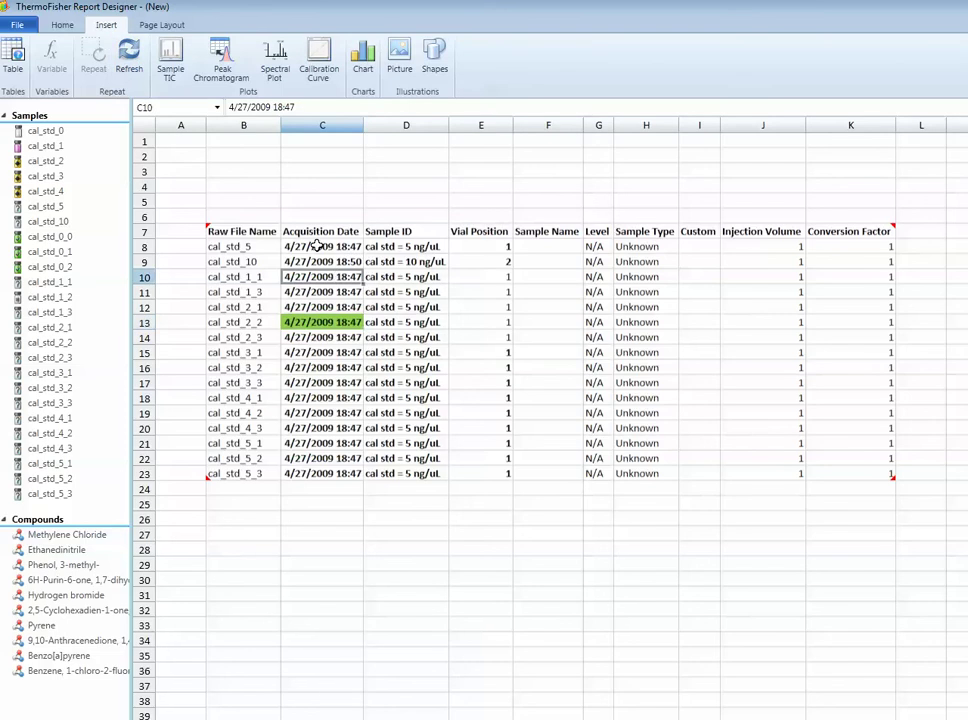
left_click(320, 246)
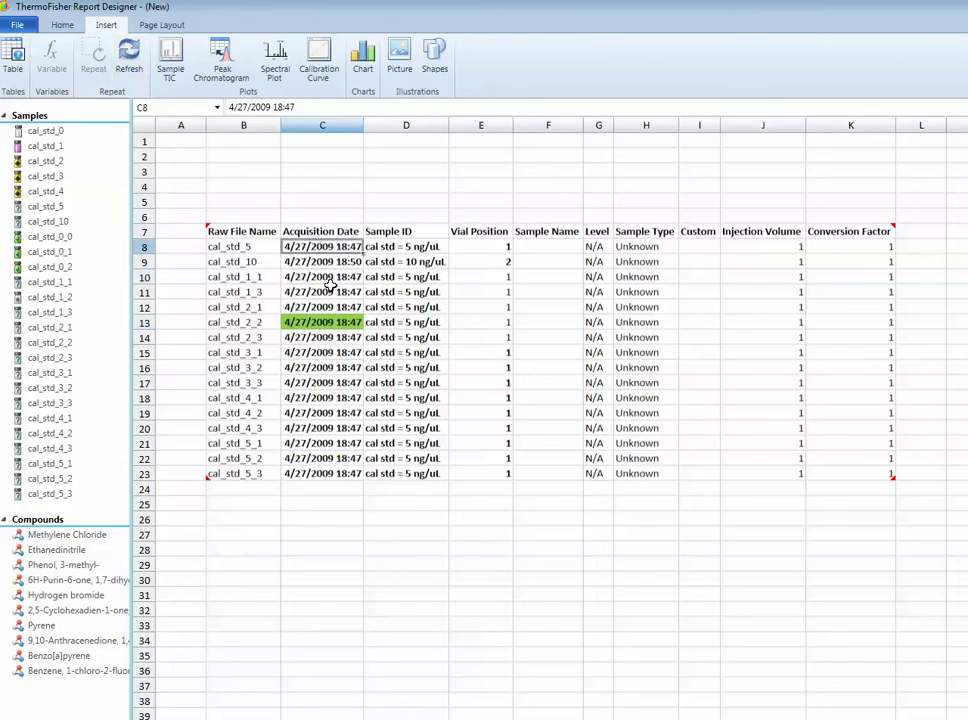
left_click(476, 274)
Preview the table for cal_std_10, cal_std_5 and the whole Samples group, and check the cell formatting in its first data row.
left_click(58, 222)
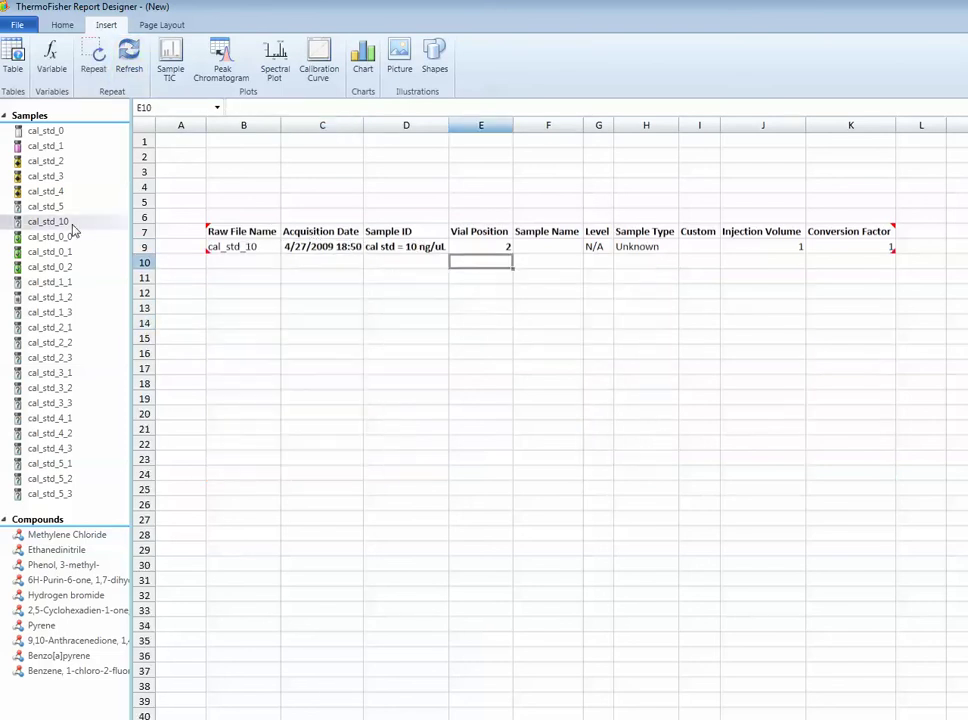
left_click(56, 207)
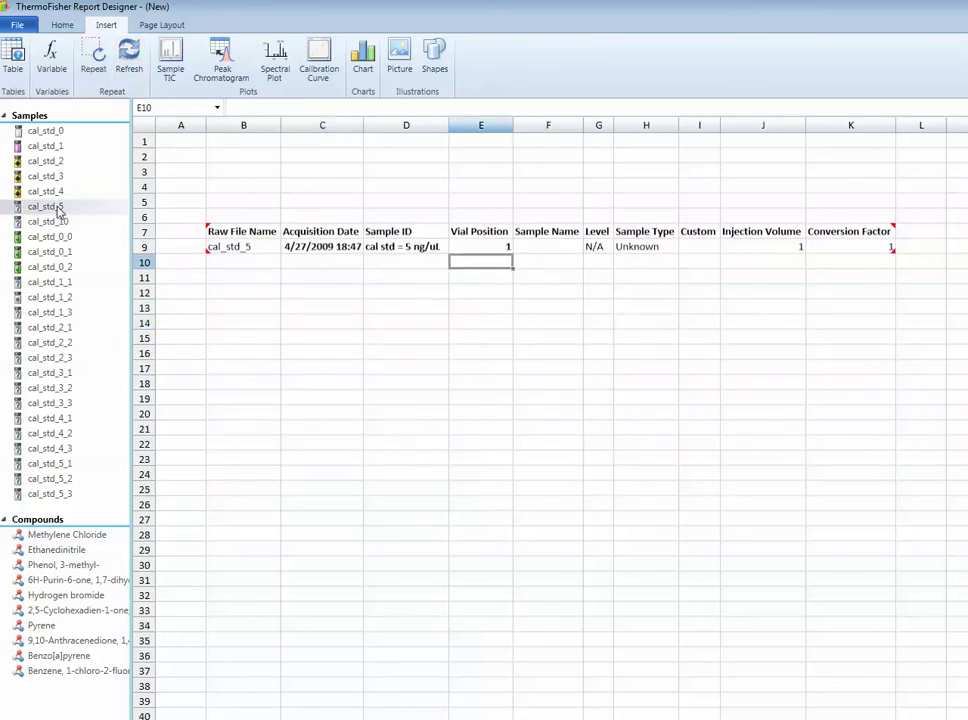
left_click(62, 120)
left_click(331, 305)
left_click(470, 247)
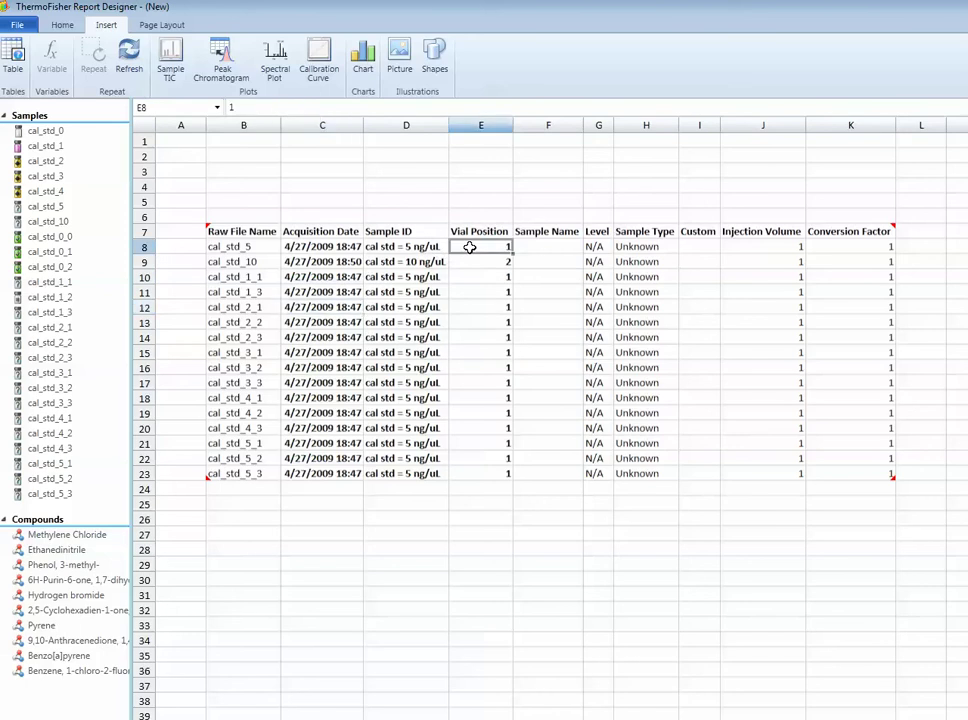
left_click(240, 248)
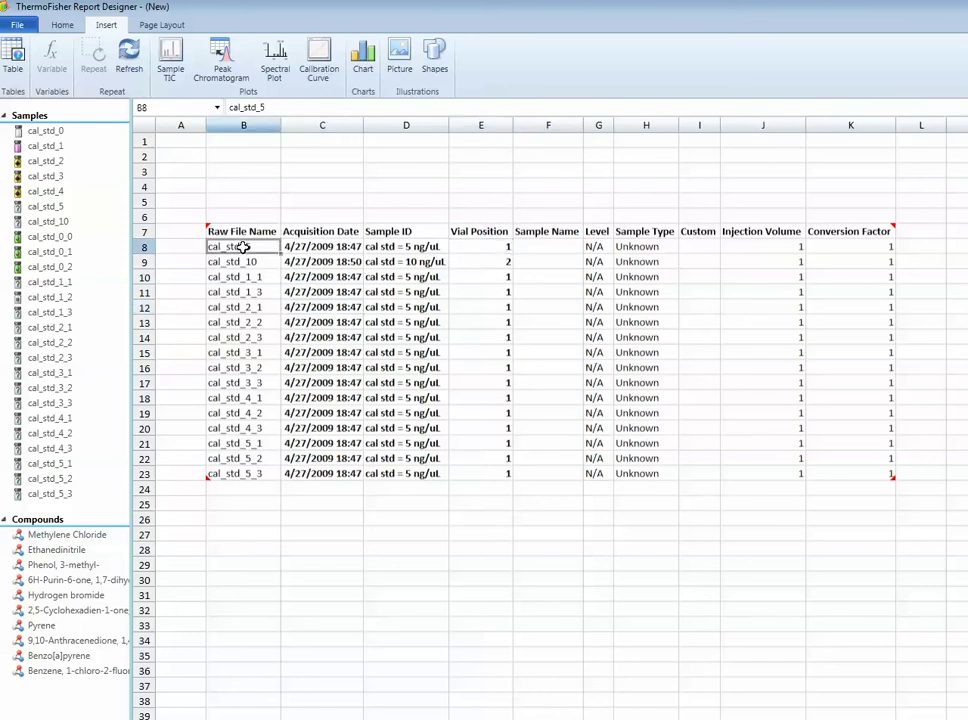
left_click(555, 249)
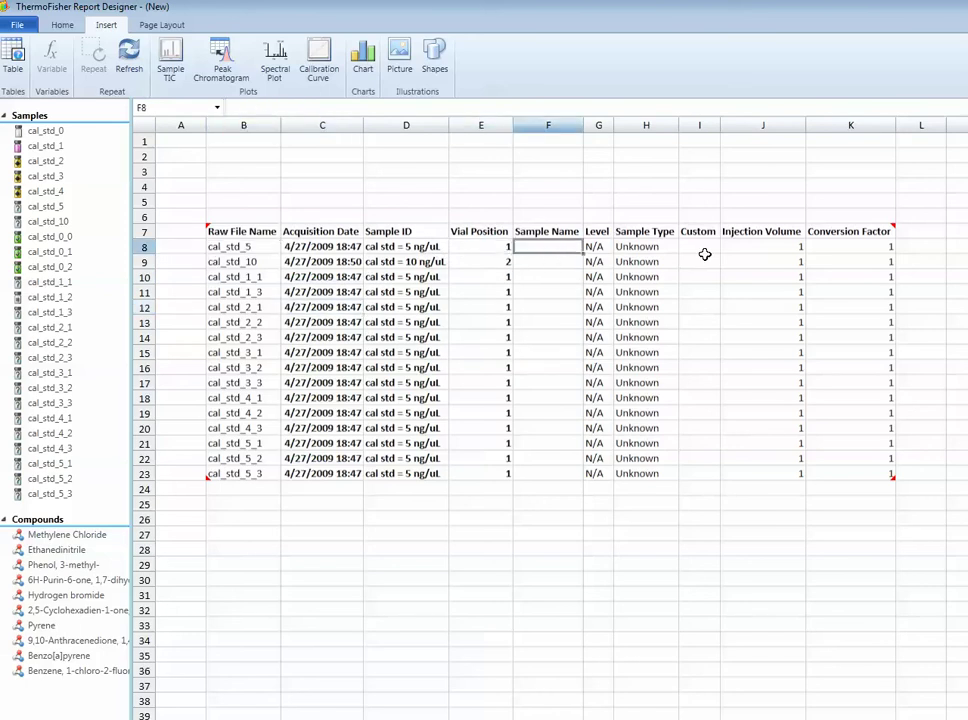
Widen the Custom column slightly and enter the formula =J8+1 in its first data cell, I8.
left_click(704, 248)
left_click_drag(720, 128, 736, 128)
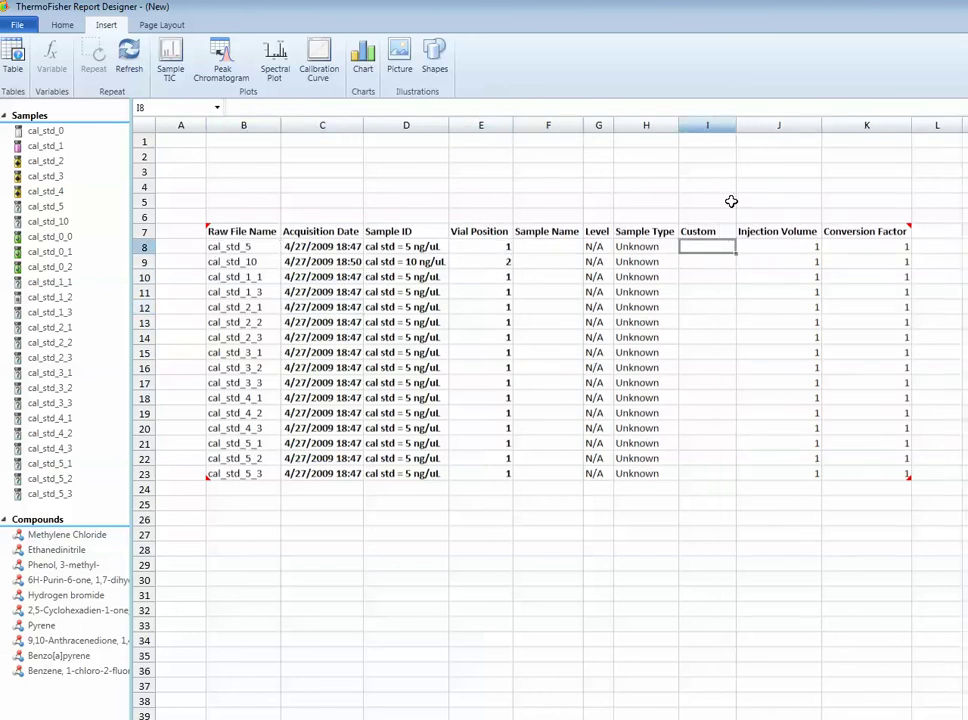
type("=")
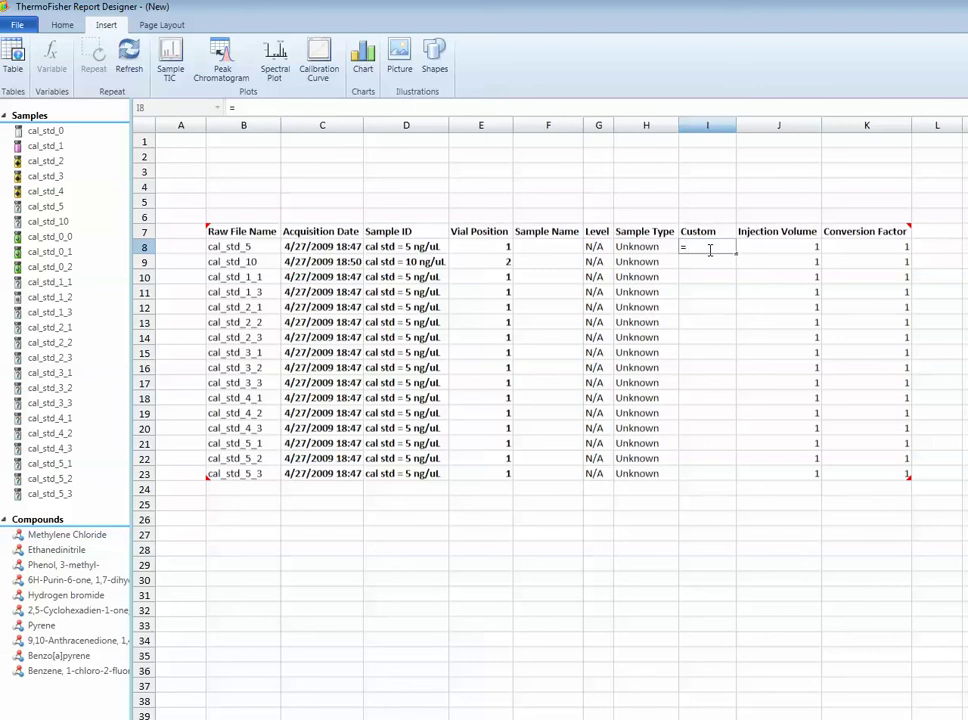
type("J8")
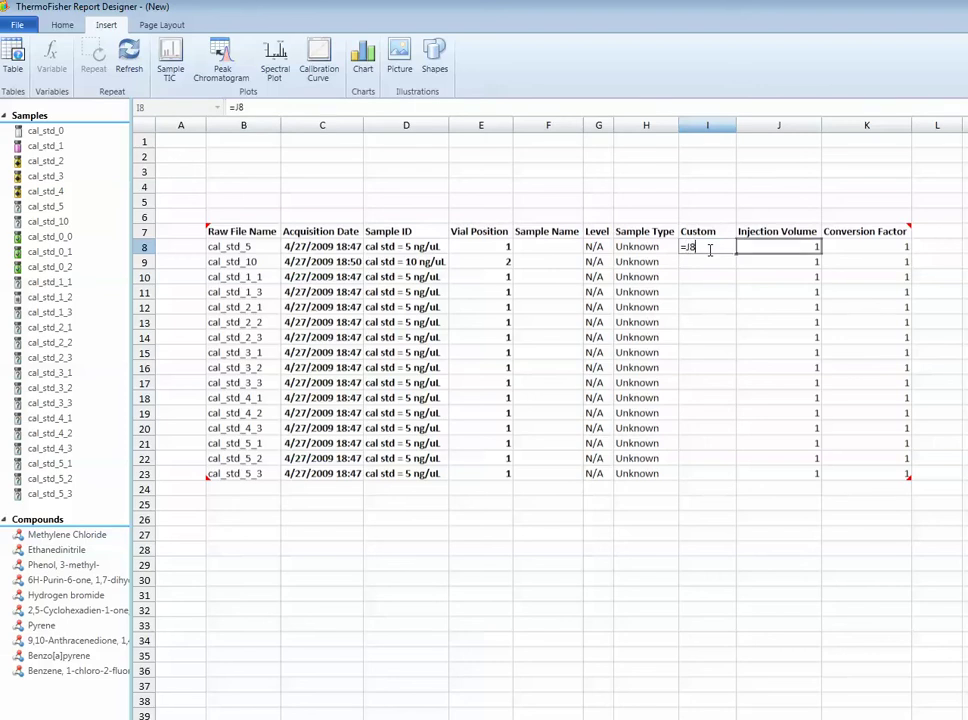
type("+1")
key("Return")
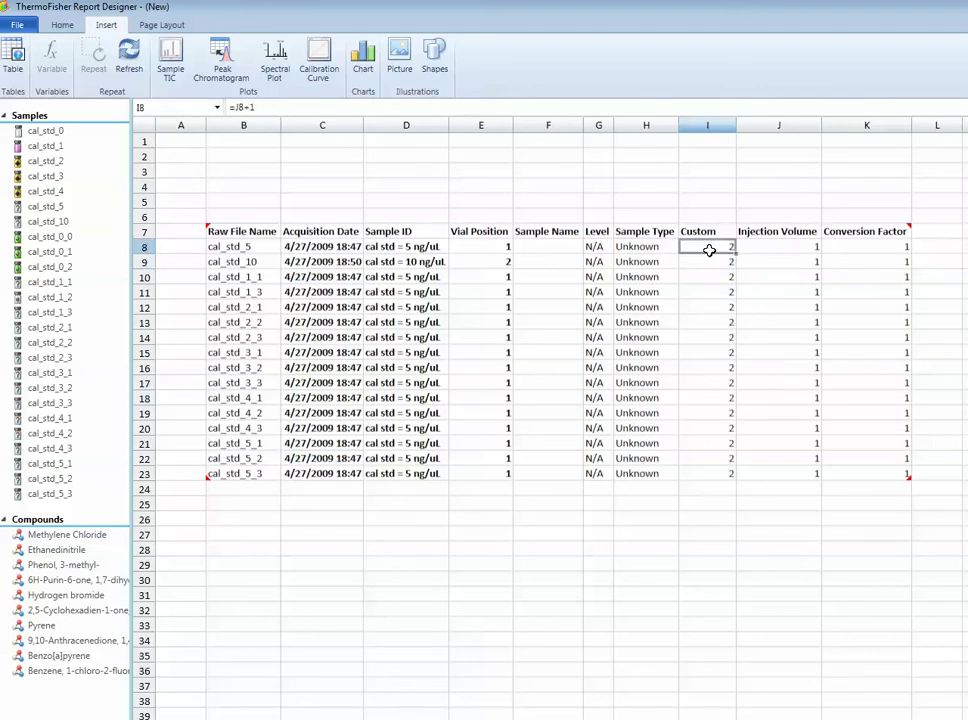
Examine the formulas in the Custom column from its first row down to I21 and back up to I8.
key("Down")
key("Down")
key("Down")
key("Down")
key("Down")
key("Down")
key("Down")
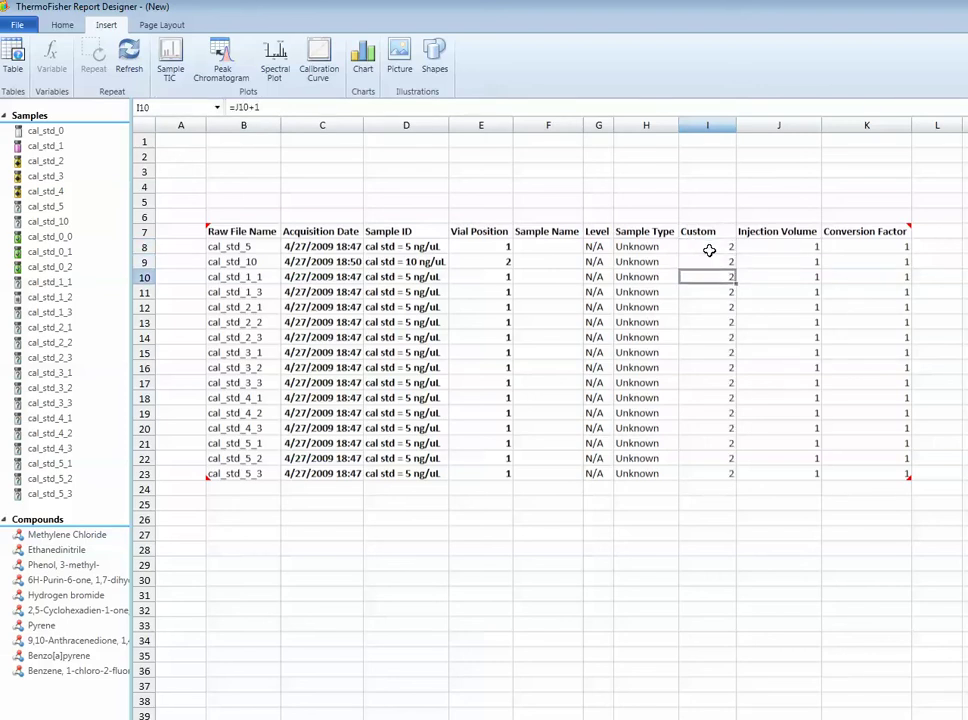
key("Down")
key("Down")
key("Down")
key("Down")
key("Down")
key("Down")
key("Down")
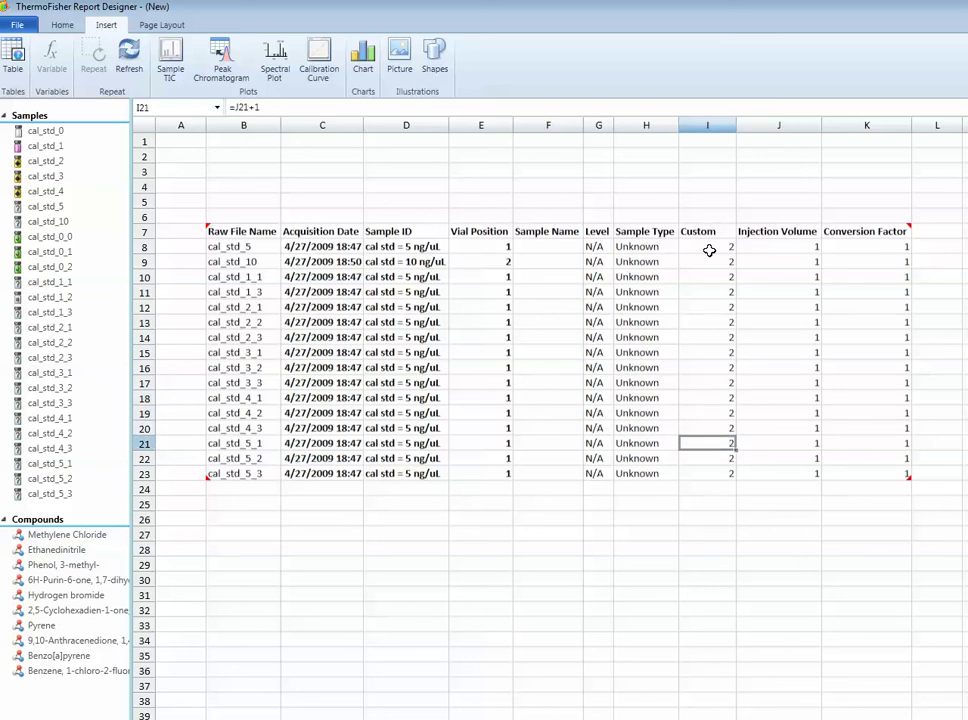
key("Up")
key("Up")
key("Up")
key("Up")
key("Up")
key("Up")
key("Up")
key("Up")
key("Up")
key("Up")
key("Up")
key("Up")
key("Up")
key("Up")
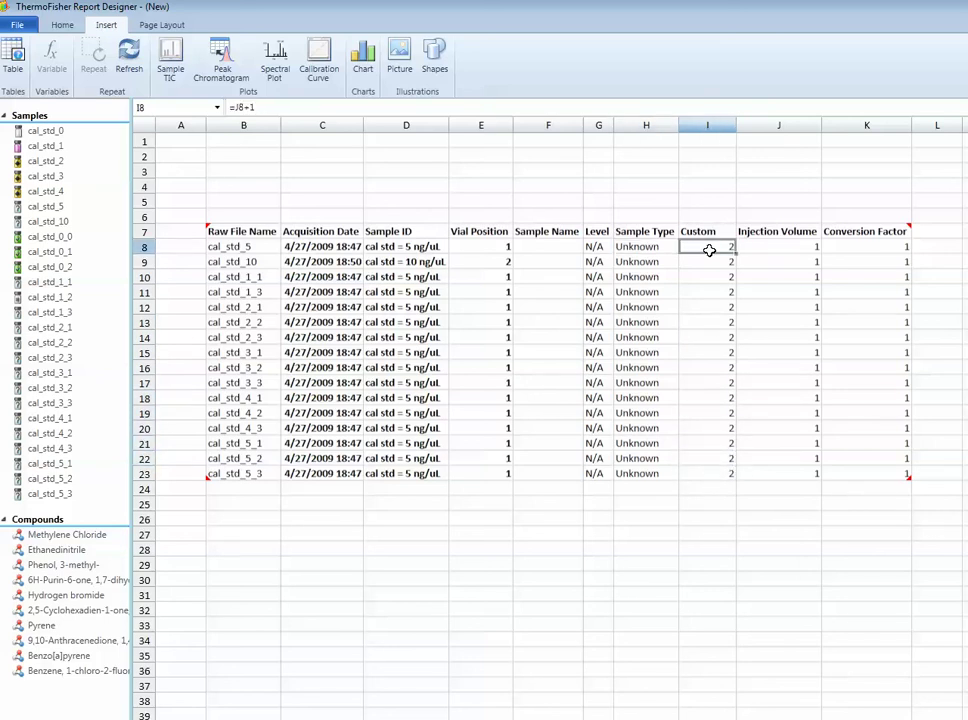
left_click(662, 246)
left_click(697, 246)
mouse_move(697, 246)
left_mouse_down()
mouse_move(743, 248)
mouse_move(708, 247)
left_mouse_up()
Insert the Batch Name variable from the Batch group in cell C4, using the Insert header left option.
left_click(322, 186)
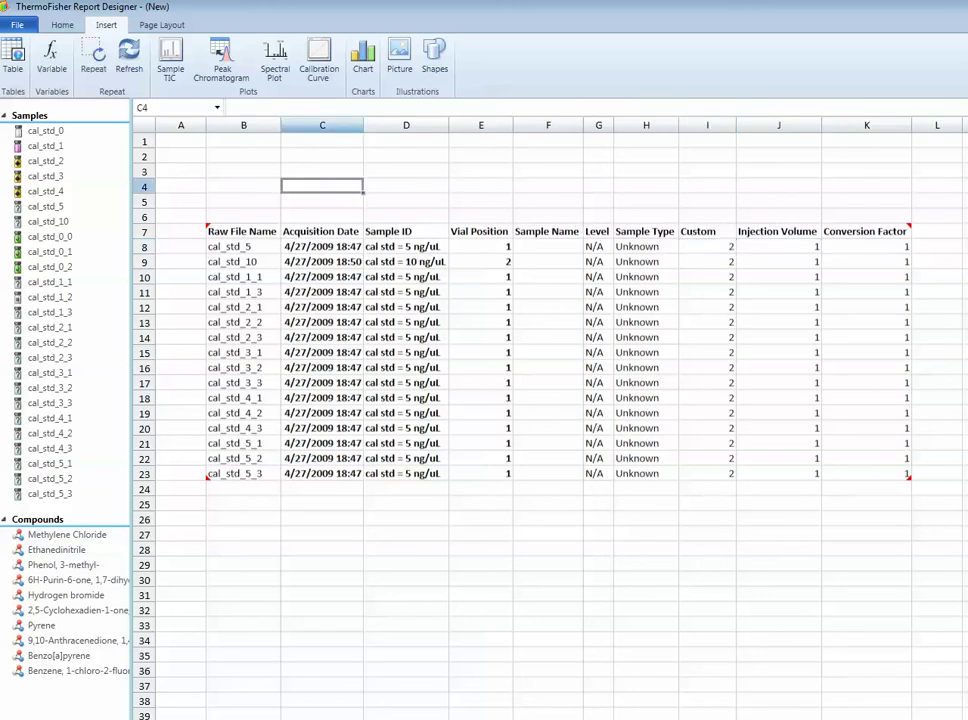
double_click(313, 186)
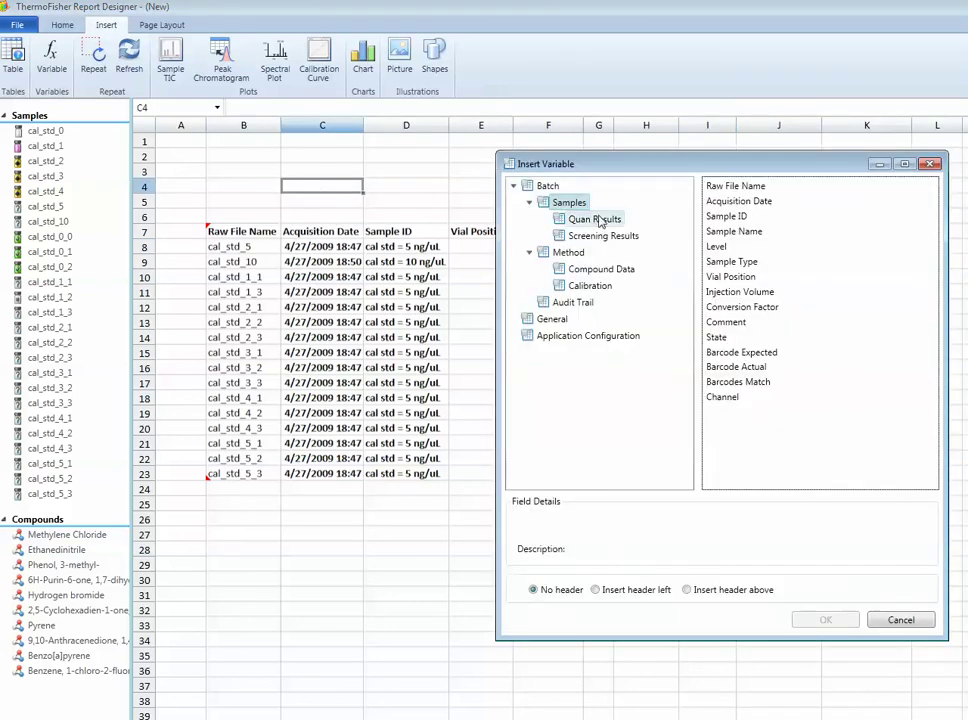
left_click(548, 186)
left_click(734, 192)
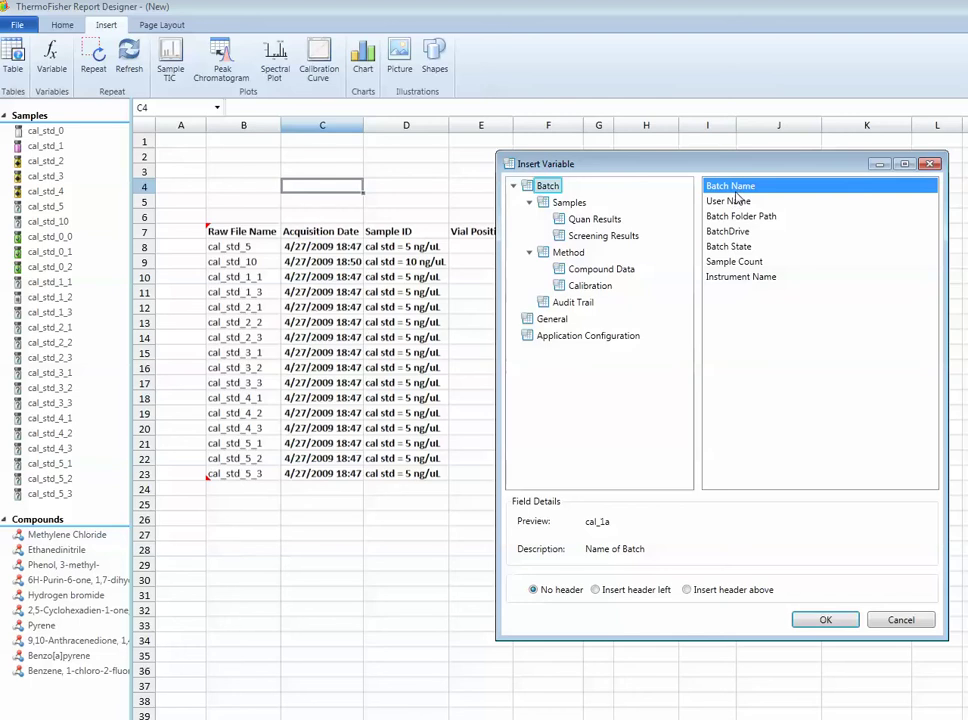
left_click(596, 589)
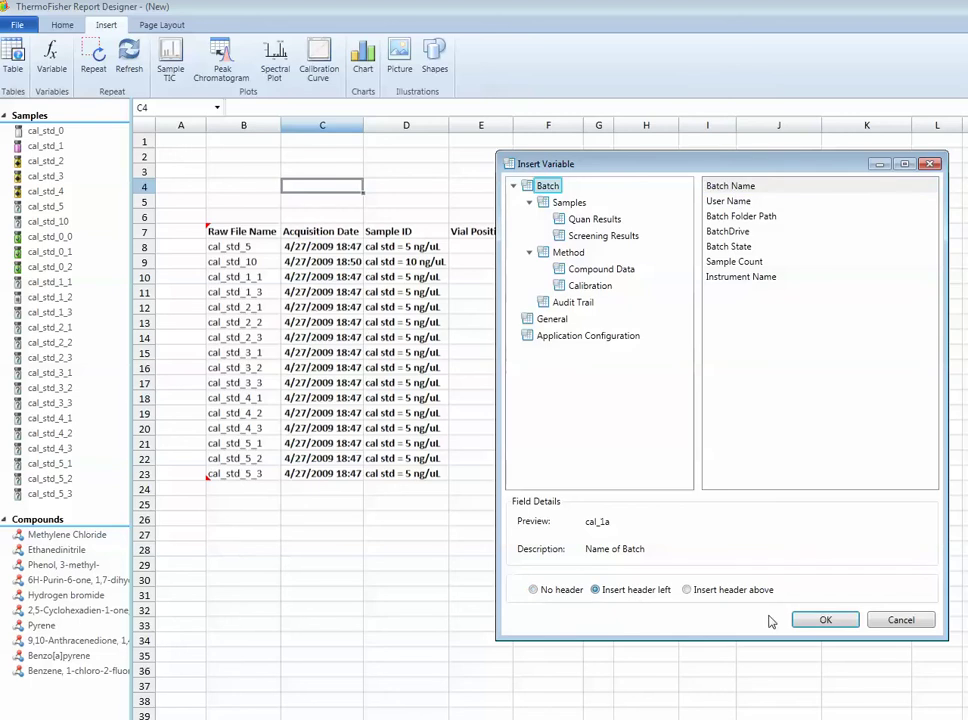
left_click(822, 621)
Examine the header options and the previews of User Name, Batch Folder Path and Sample Count for cell C3, without inserting a variable.
left_click(313, 171)
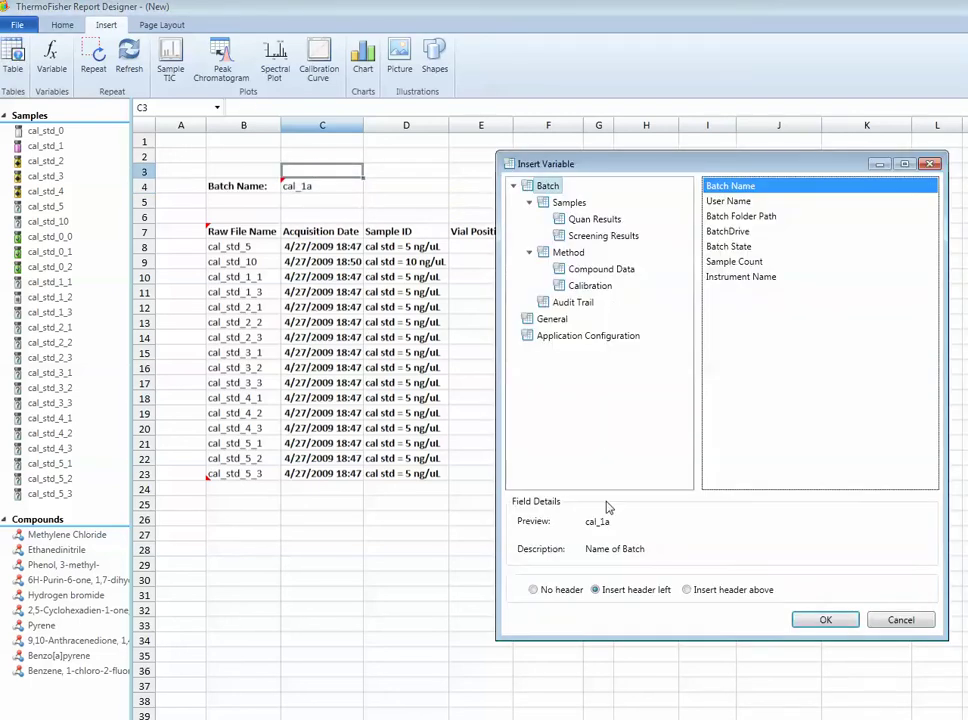
left_click(713, 590)
left_click(620, 589)
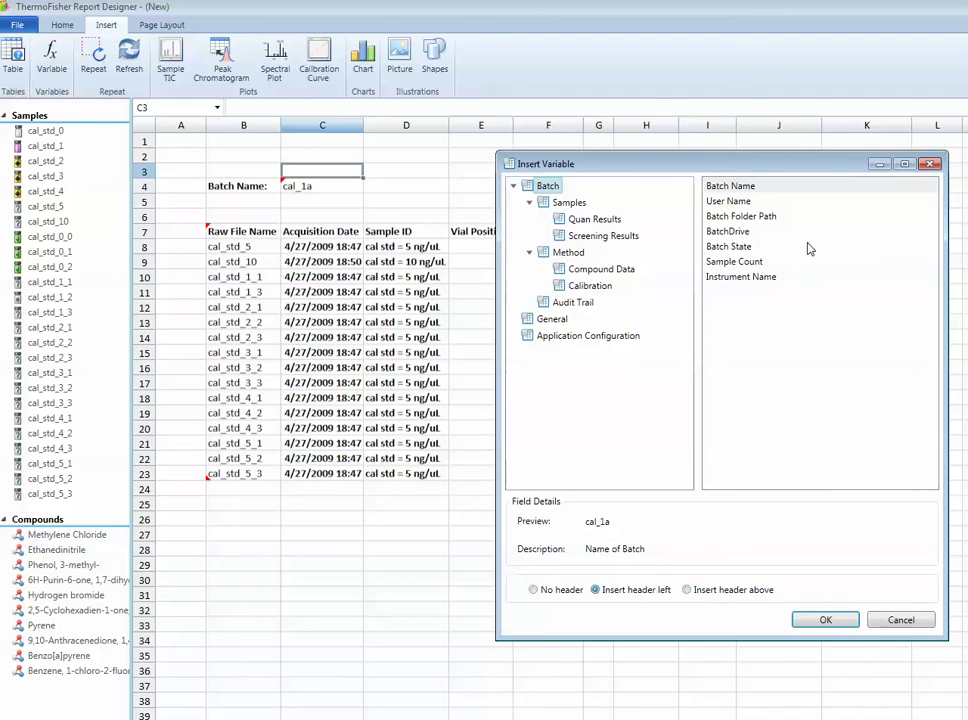
left_click(737, 202)
left_click(738, 216)
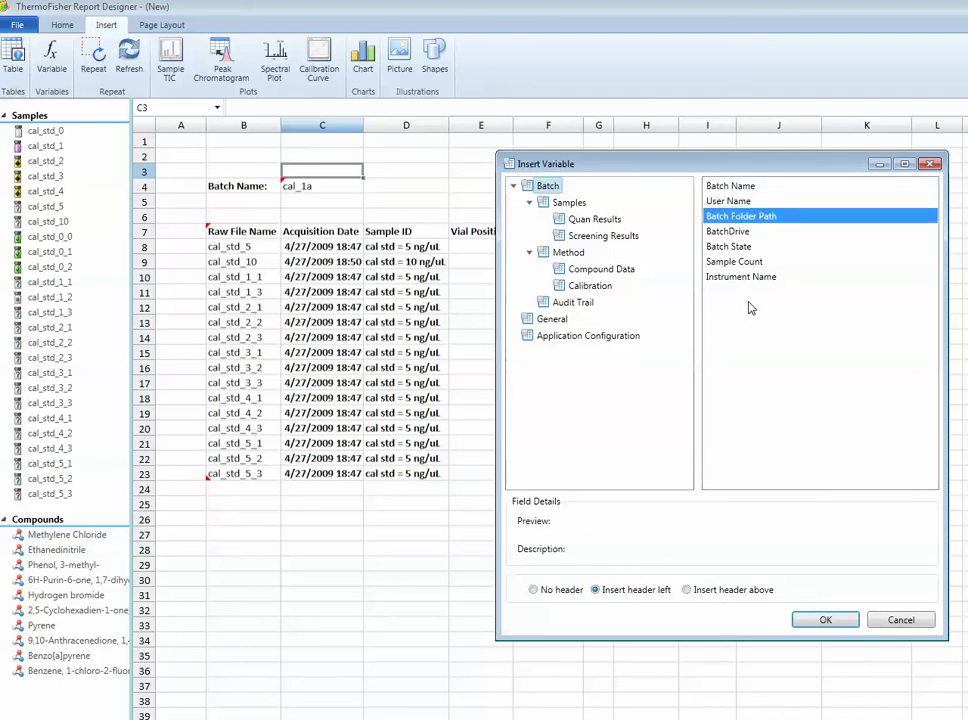
left_click(743, 261)
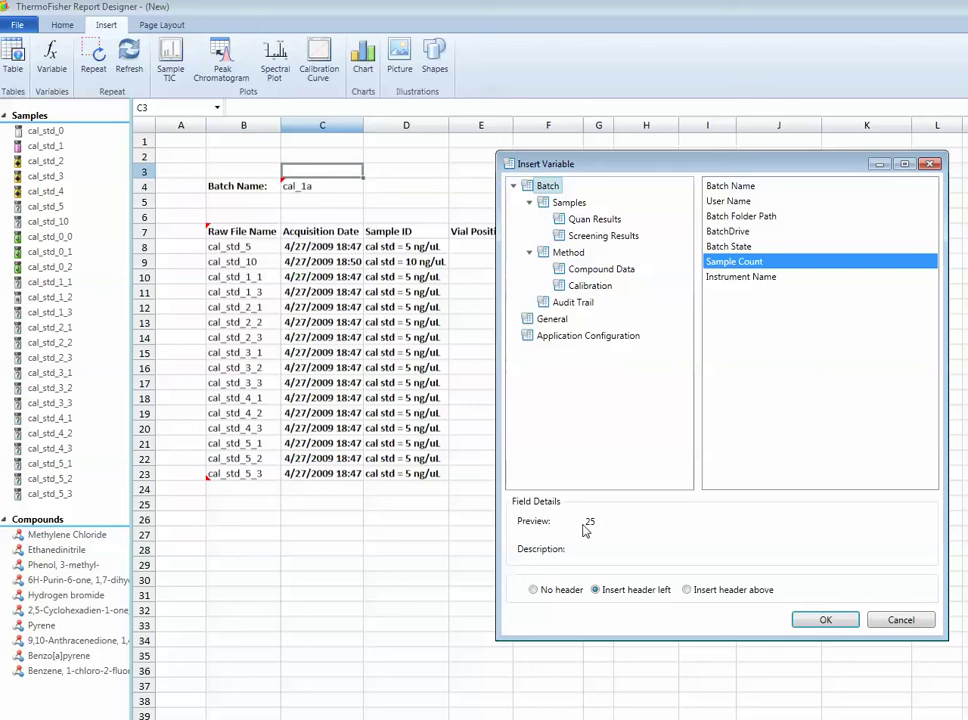
left_click(929, 164)
Preview cal_std_5 and cal_std_10, and reopen variable insertion for cell C3 to review the Batch fields from Batch State up to Batch Name.
left_click(45, 206)
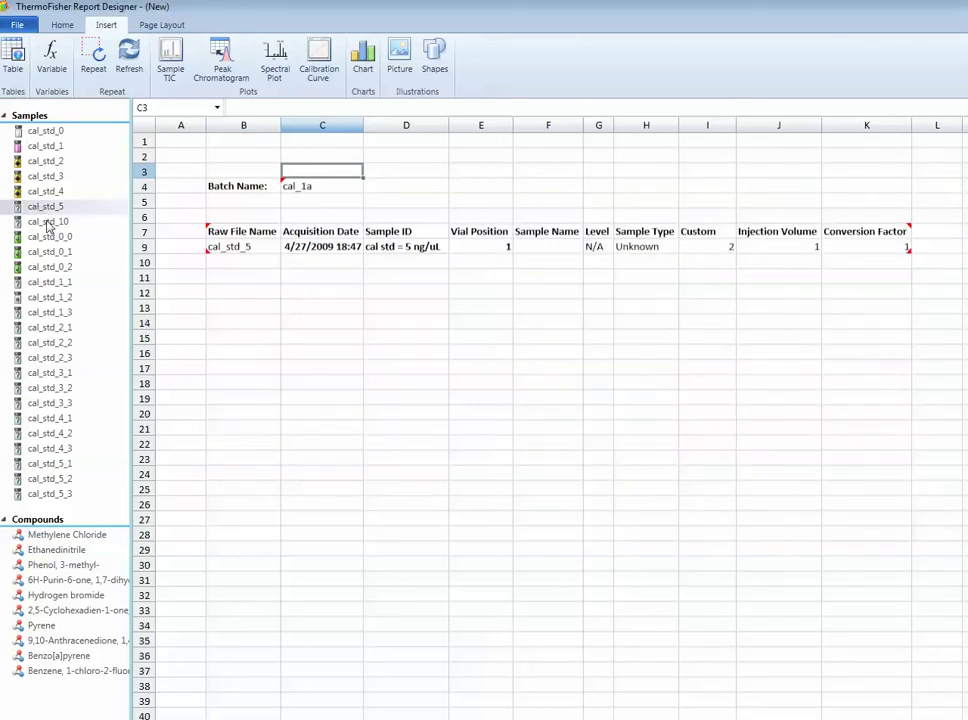
left_click(47, 222)
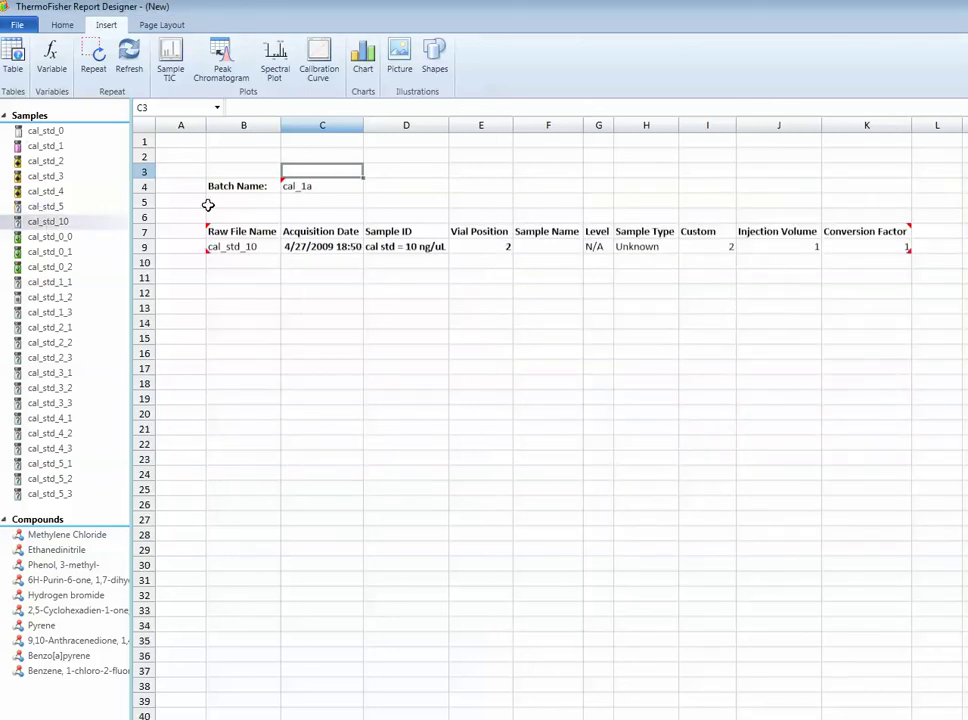
double_click(315, 172)
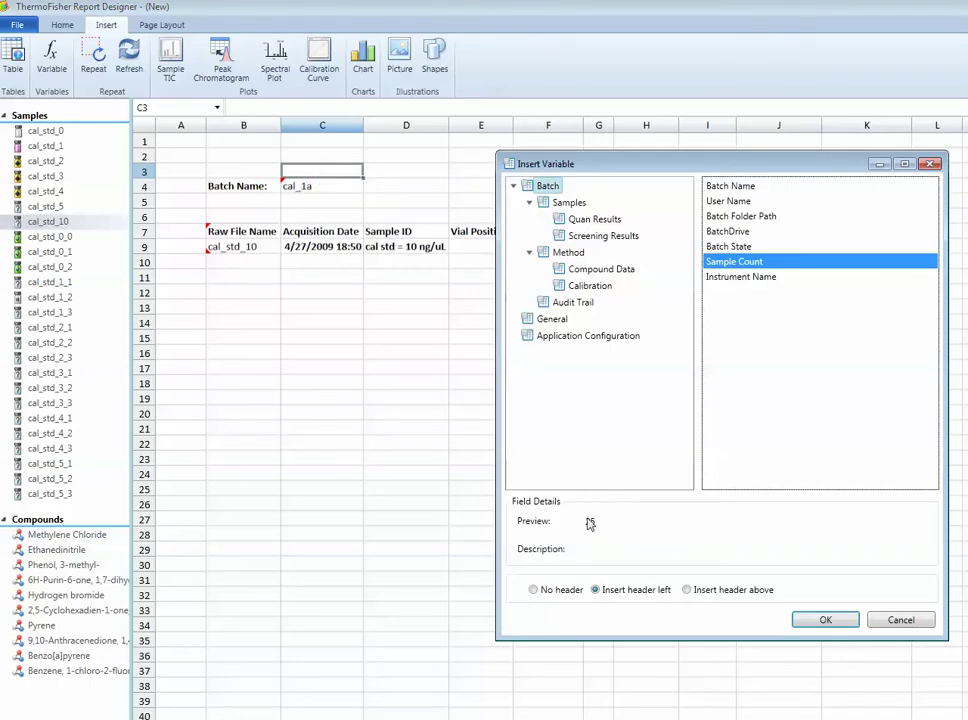
left_click(733, 248)
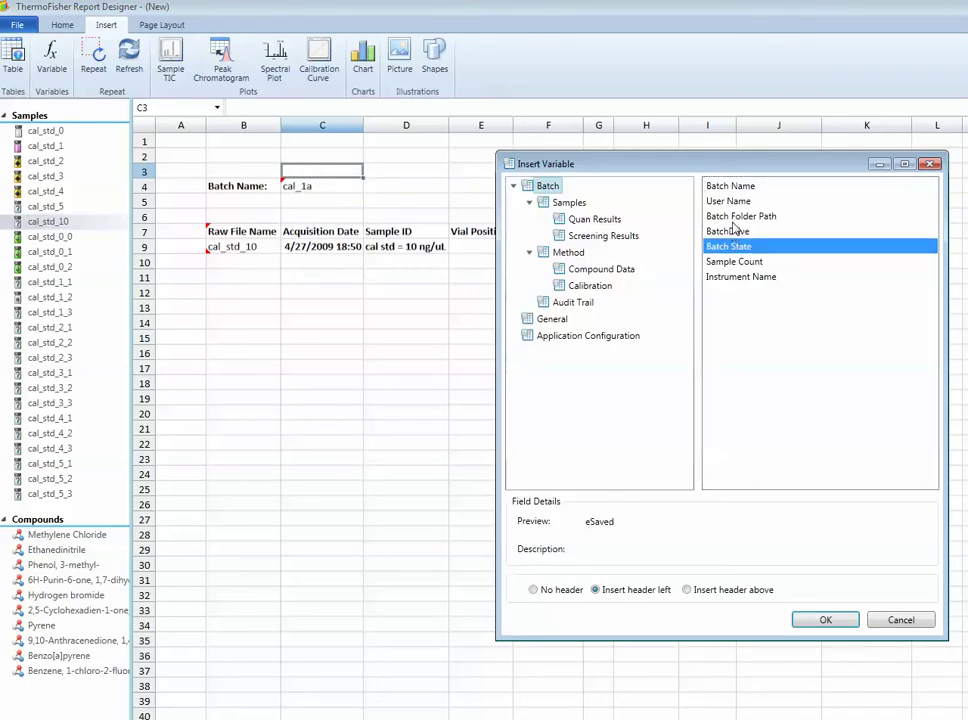
key("Up")
key("Up")
key("Up")
key("Up")
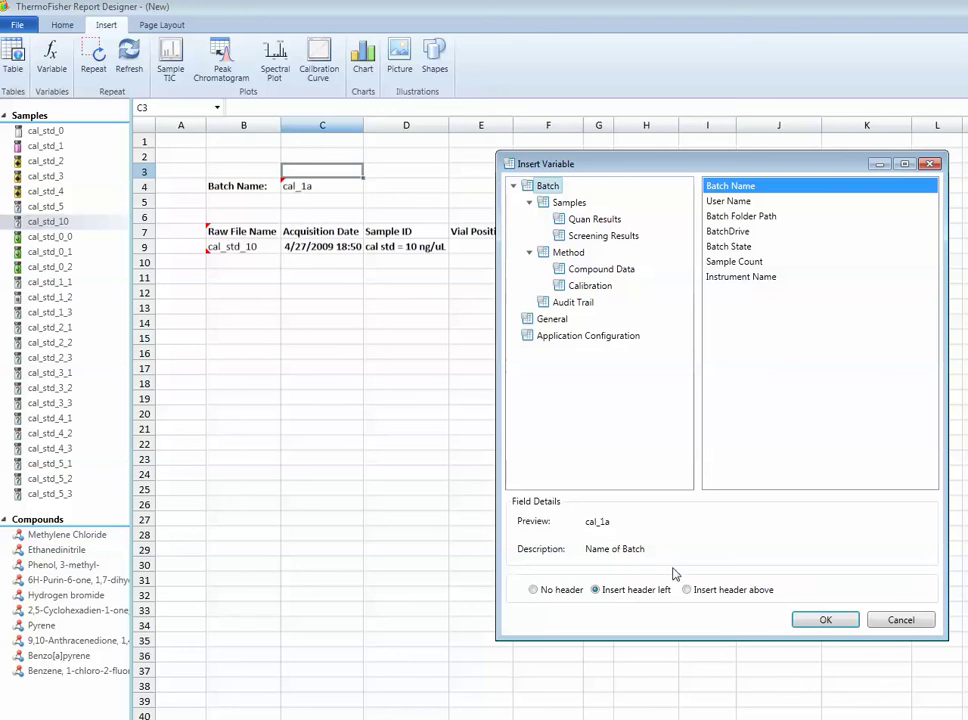
Insert the Raw File Name variable from the Samples group in cell C3, with the Insert header left option.
left_click(567, 203)
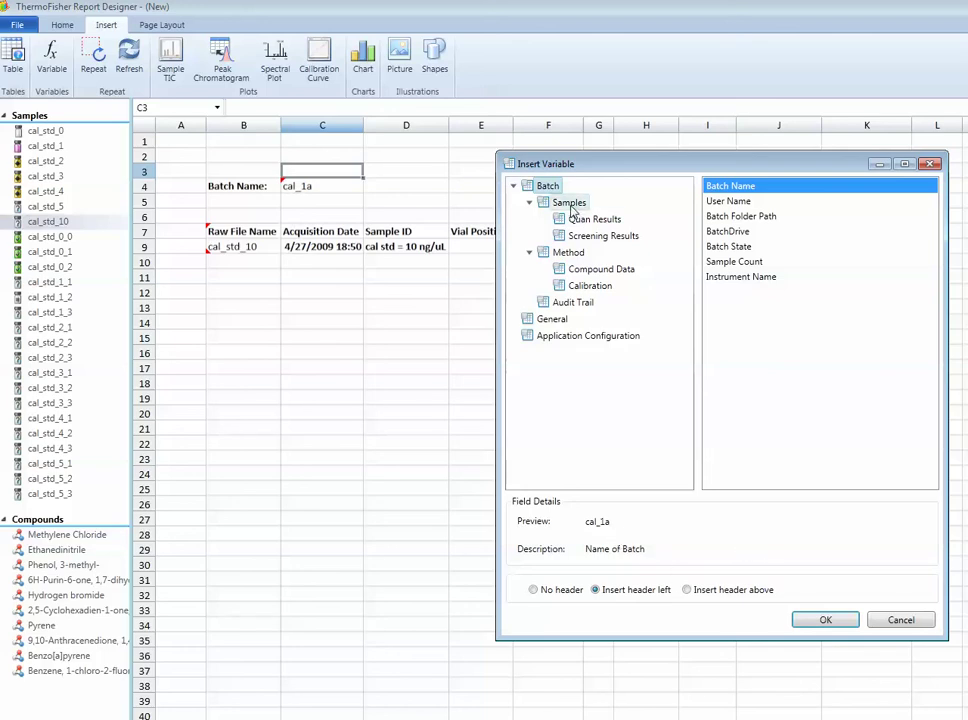
left_click(748, 187)
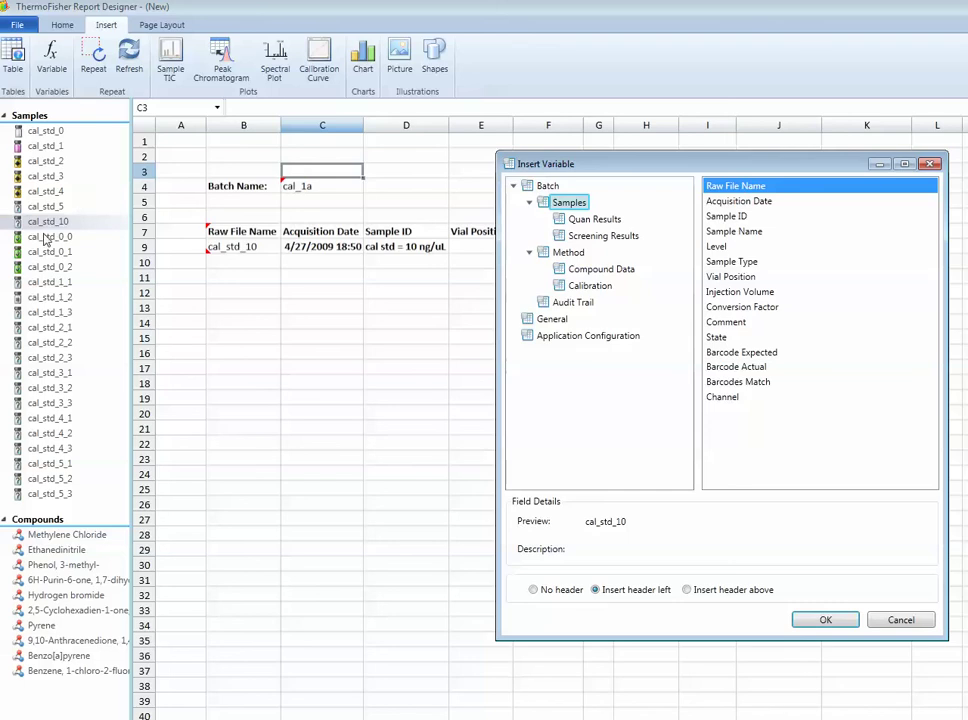
left_click(824, 620)
left_click(398, 168)
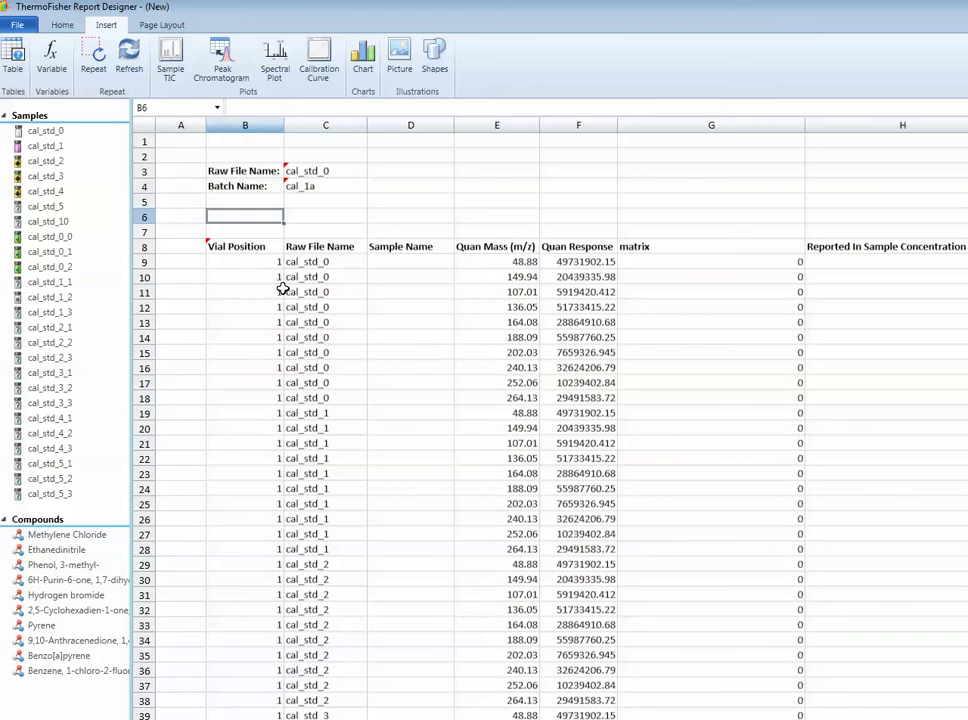
Reopen the Quan Results table settings from the Vial Position column and review the selected fields.
left_click(234, 262)
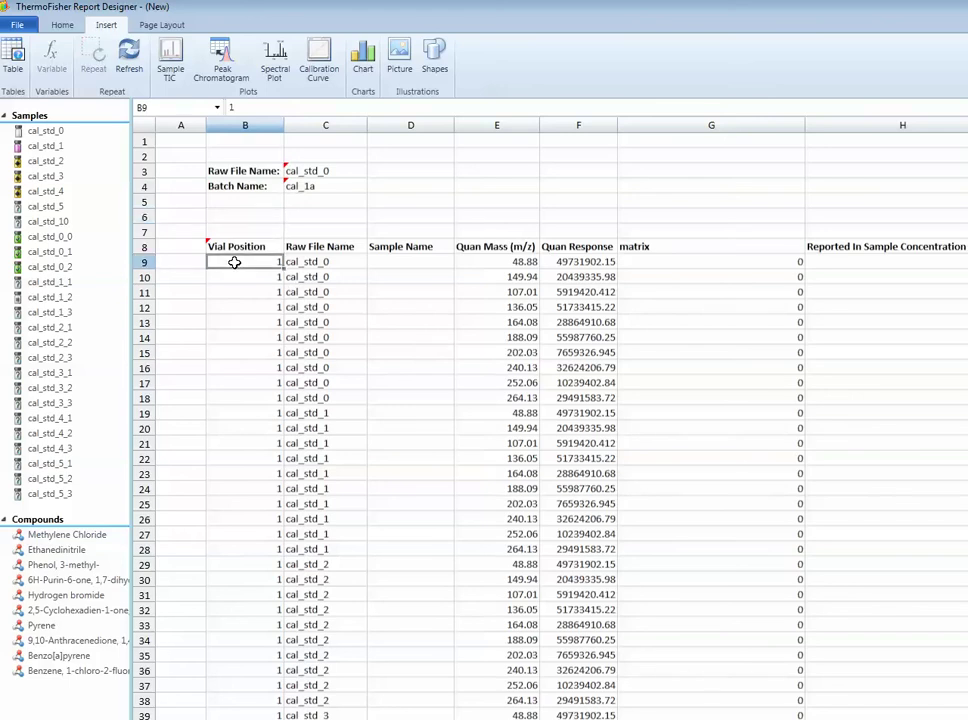
double_click(234, 262)
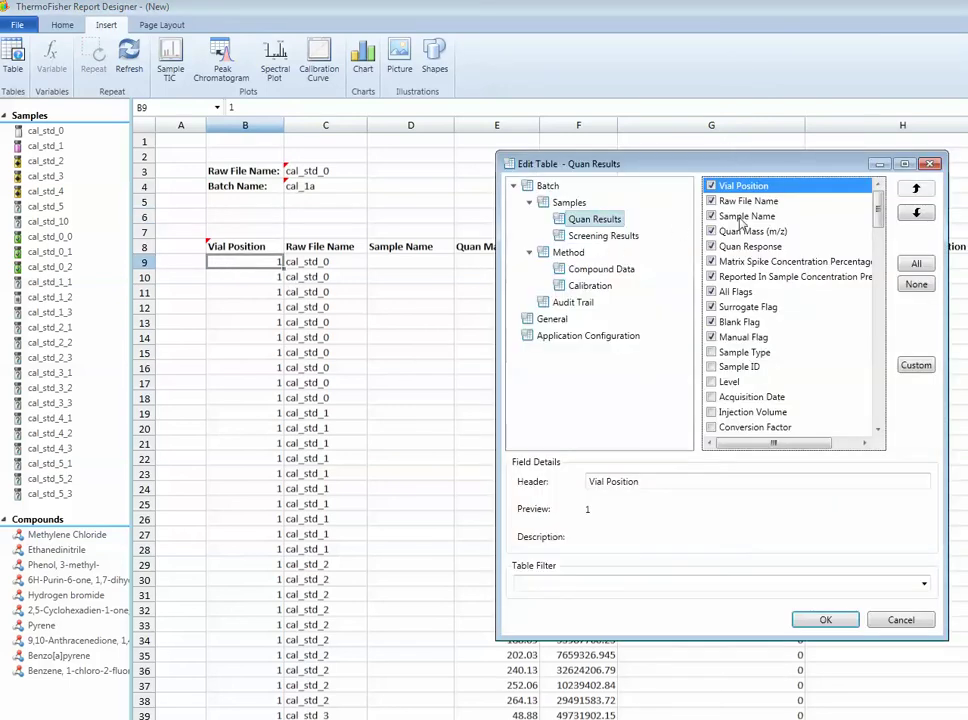
left_click(825, 622)
left_click(266, 307)
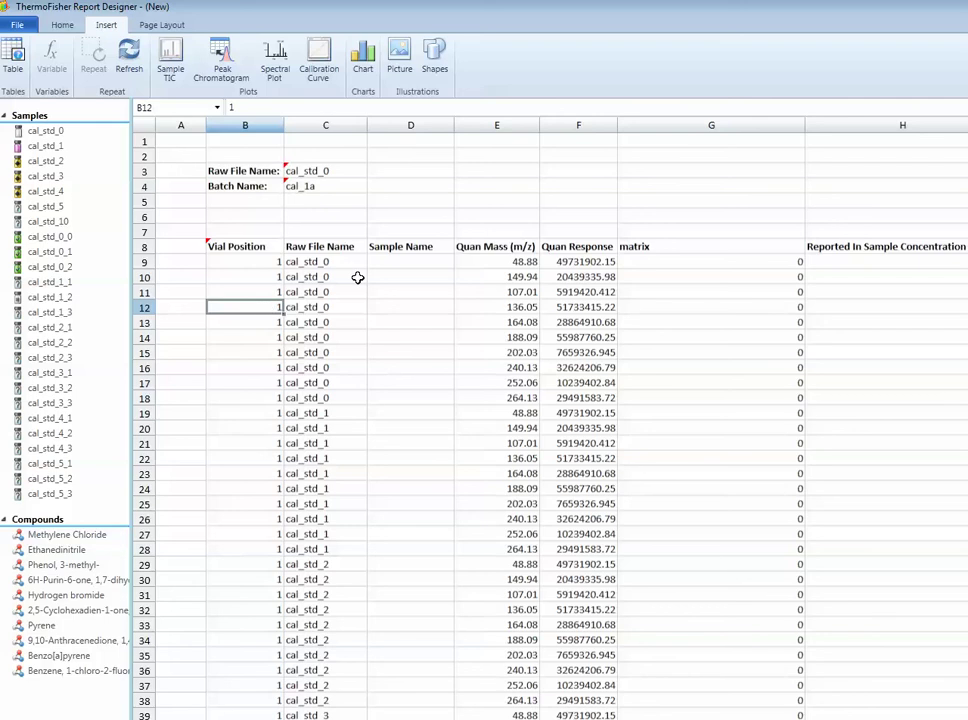
Retype the header in cell G8 as "matrix".
left_click(648, 248)
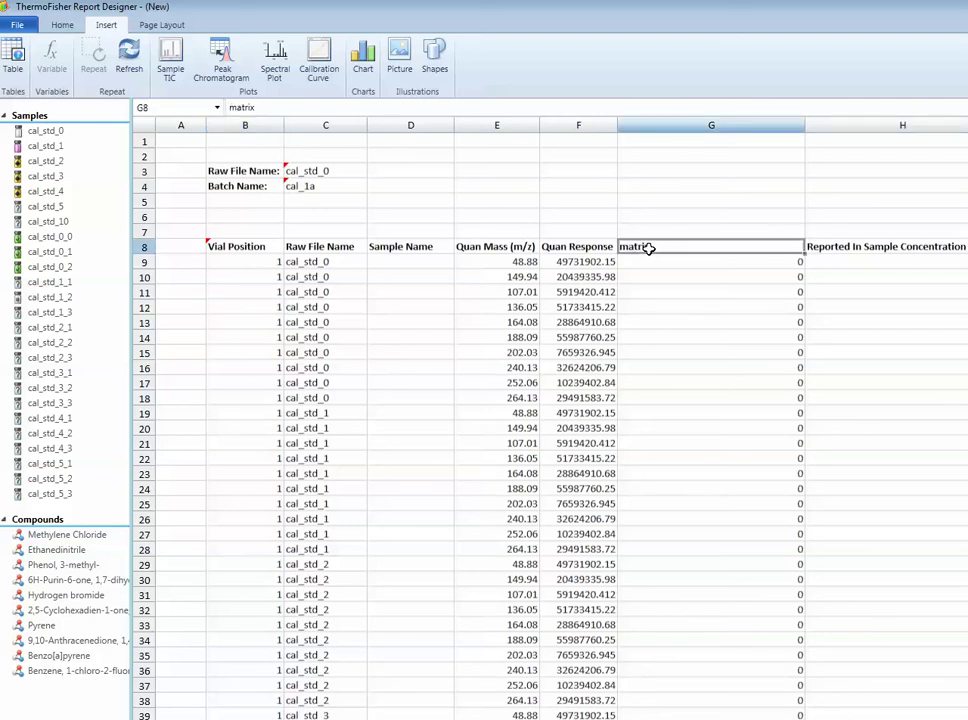
type("m")
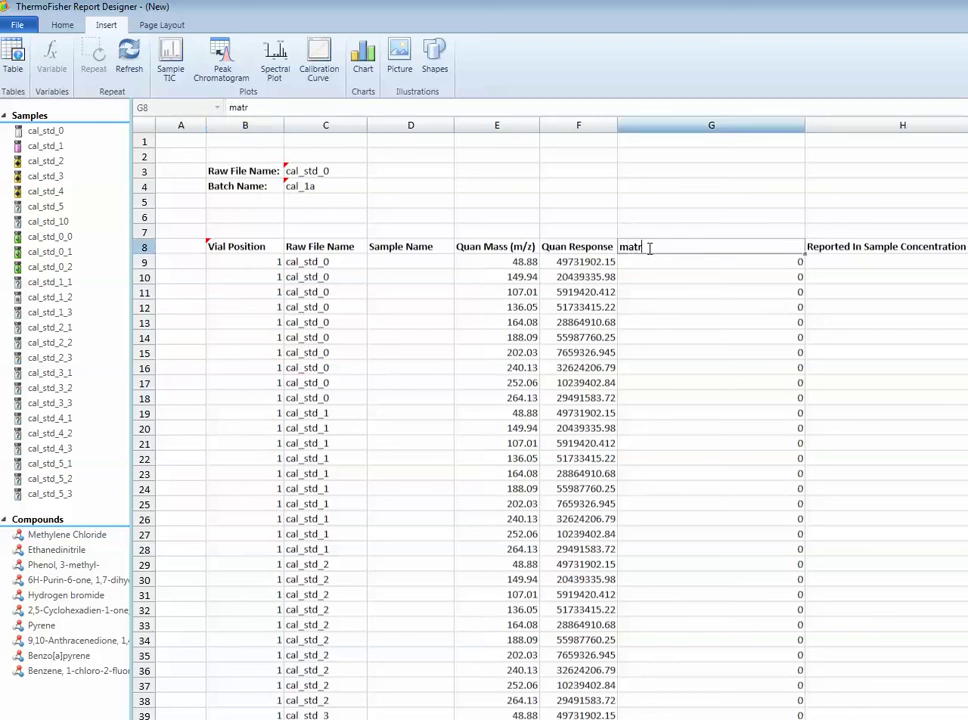
key("Return")
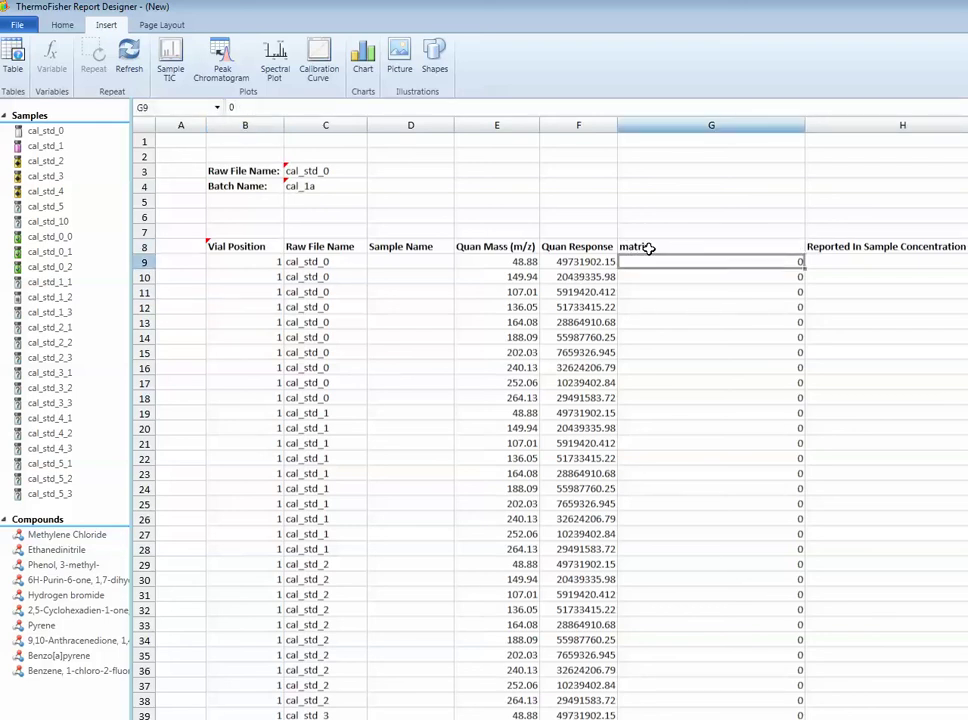
Set the header of the Matrix Spike Concentration Percentage field to "matrix1" in the Quan Results table settings.
left_click(649, 249)
double_click(648, 248)
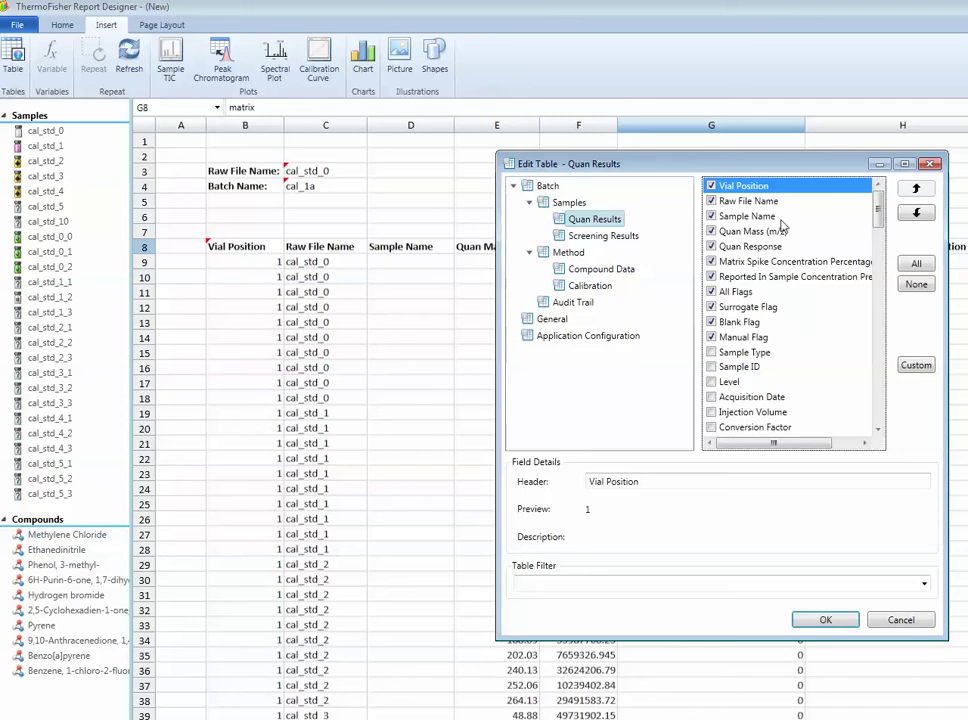
mouse_move(769, 443)
left_mouse_down()
mouse_move(810, 447)
mouse_move(728, 447)
mouse_move(758, 447)
left_mouse_up()
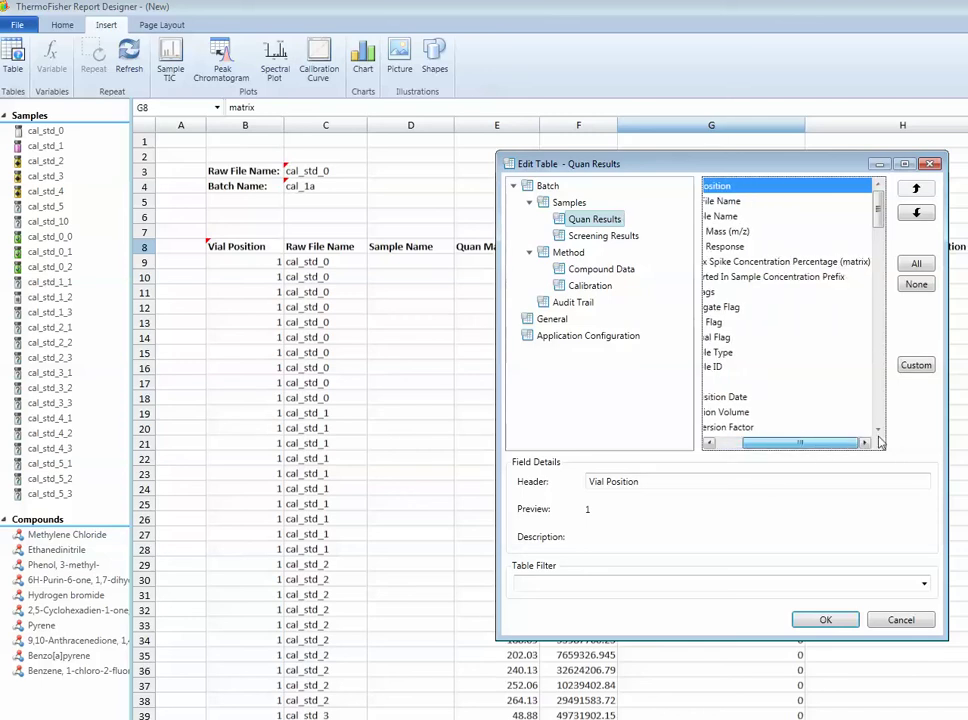
left_click(842, 264)
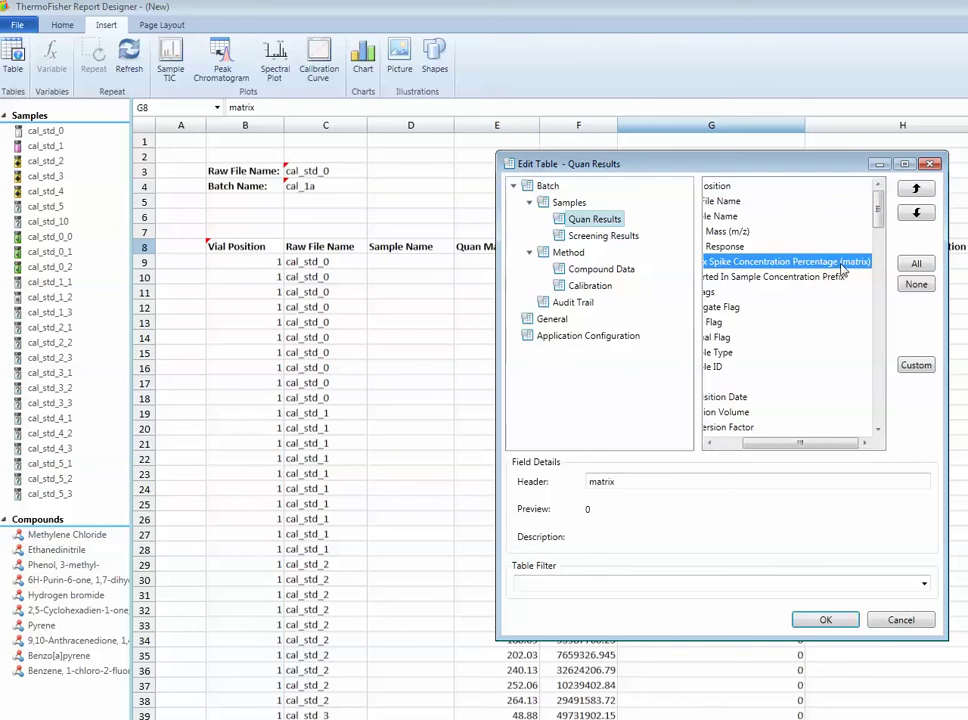
left_click(687, 481)
type("1")
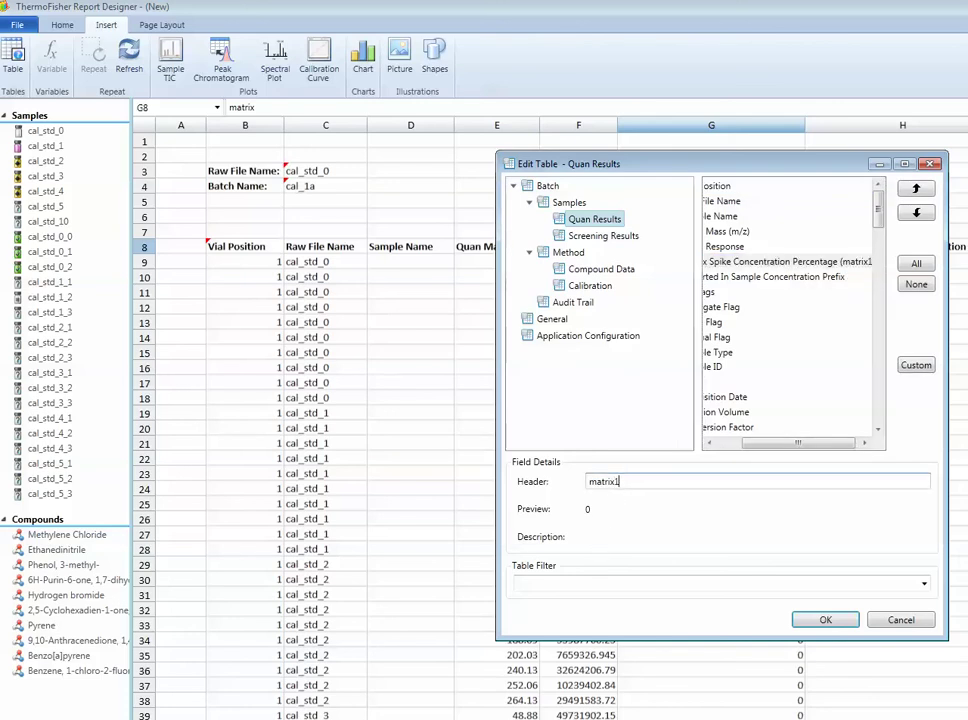
key("Return")
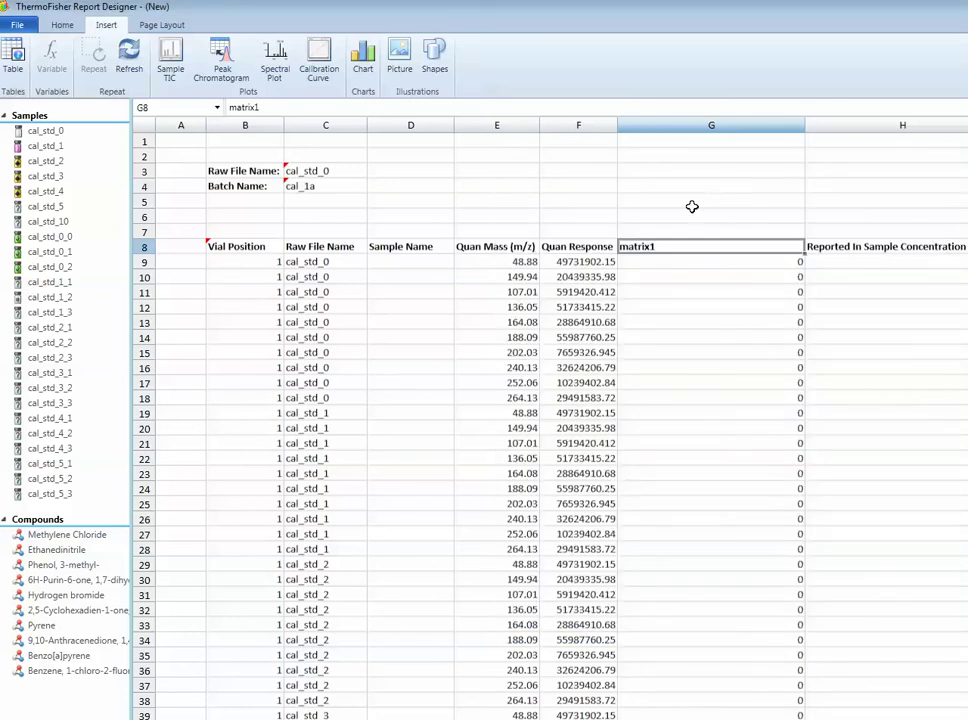
Rename the Quan Response header in cell F8 to "response" and check that field's header in the table settings.
left_click(577, 245)
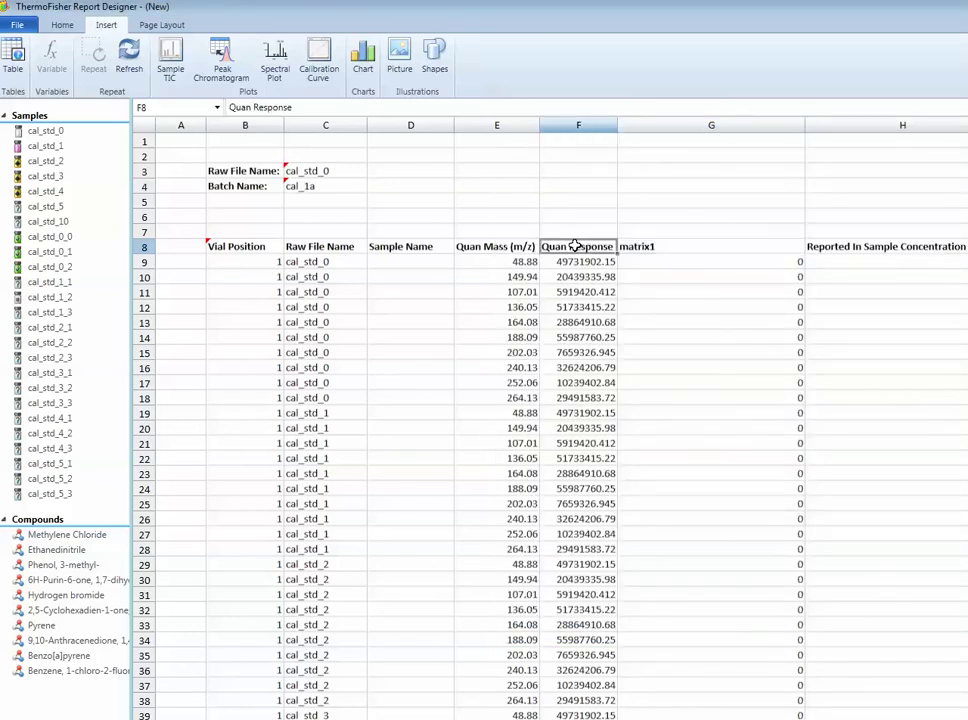
type("response")
key("Return")
left_click(577, 245)
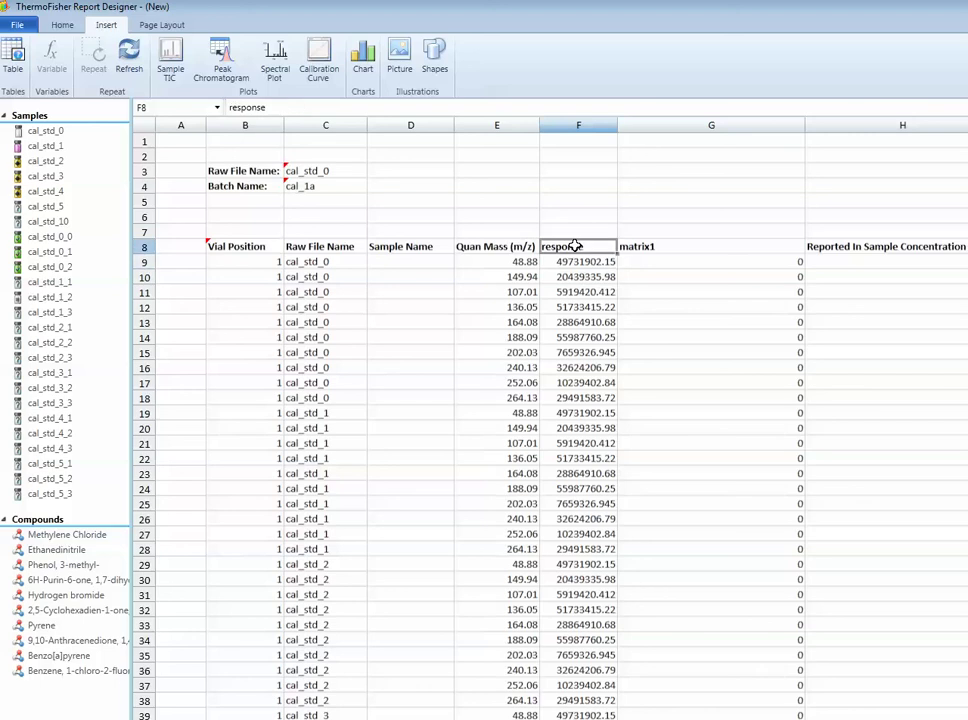
double_click(577, 245)
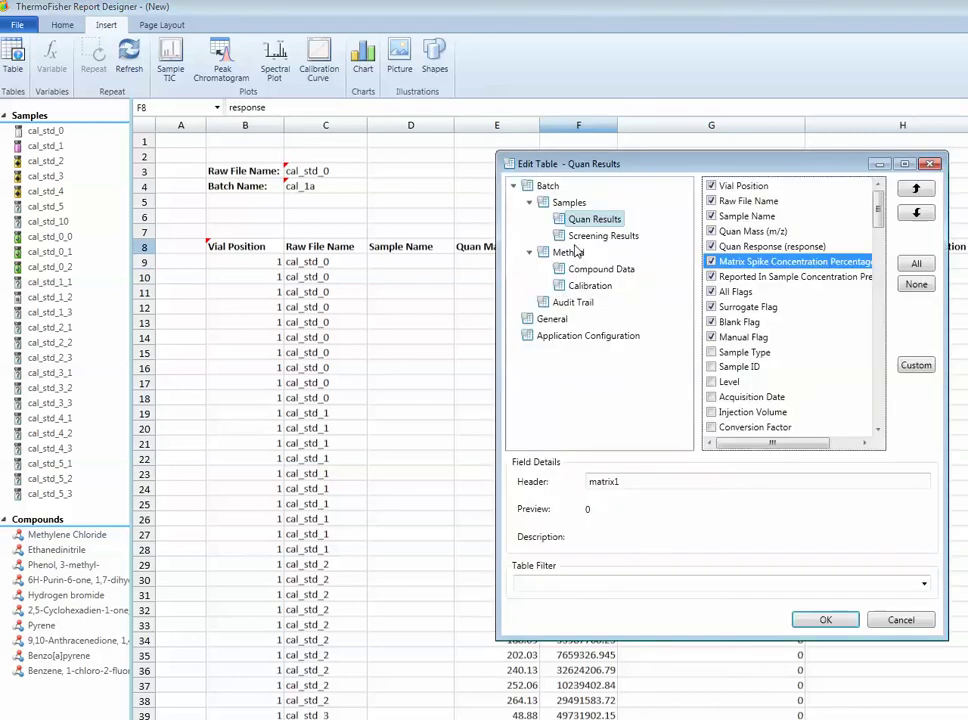
left_click(790, 247)
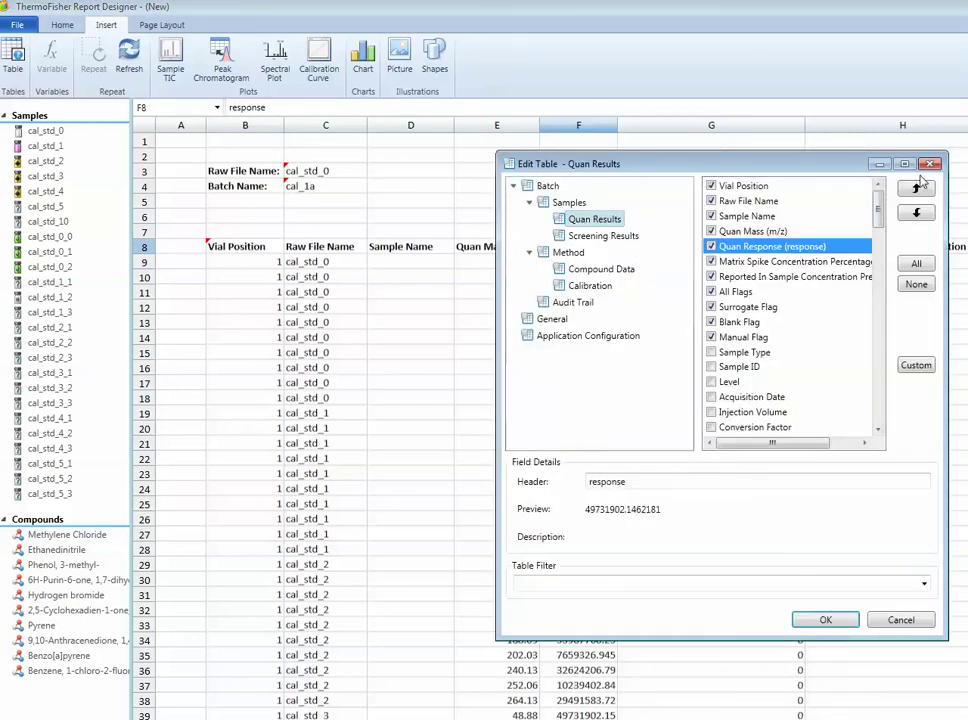
left_click(929, 164)
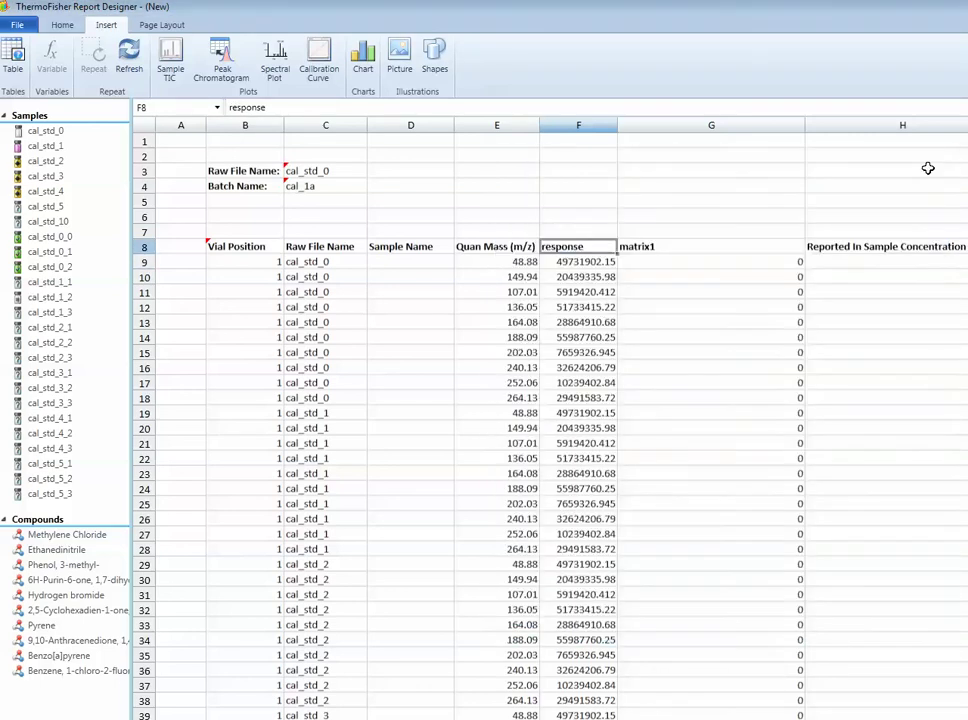
Delete column F, which holds the response values, from the sheet.
left_click(566, 126)
right_click(565, 133)
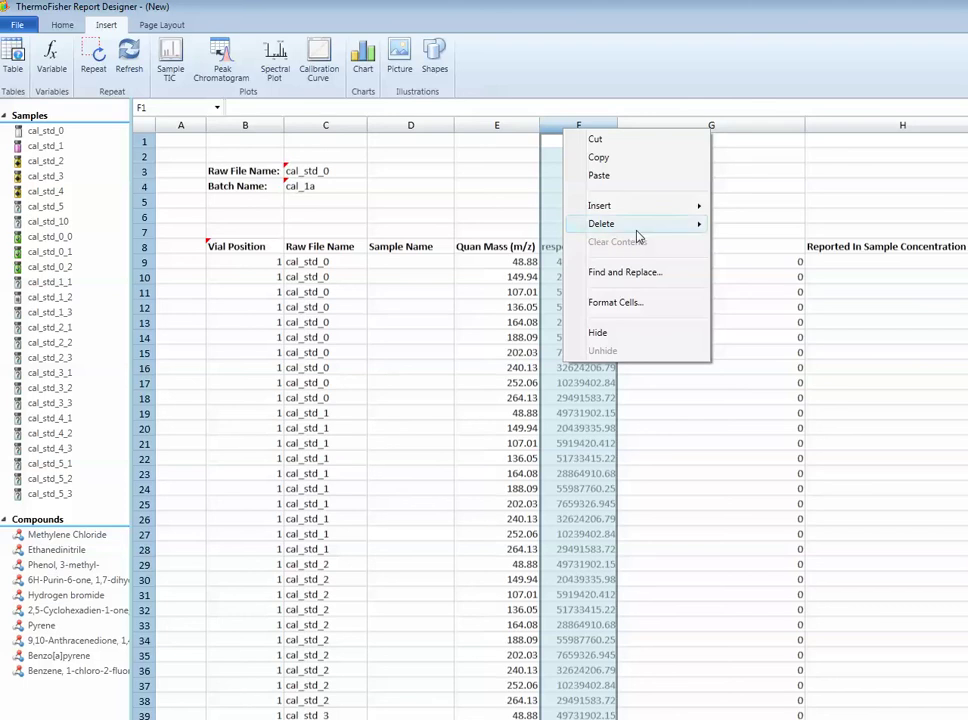
mouse_move(690, 224)
left_click(756, 224)
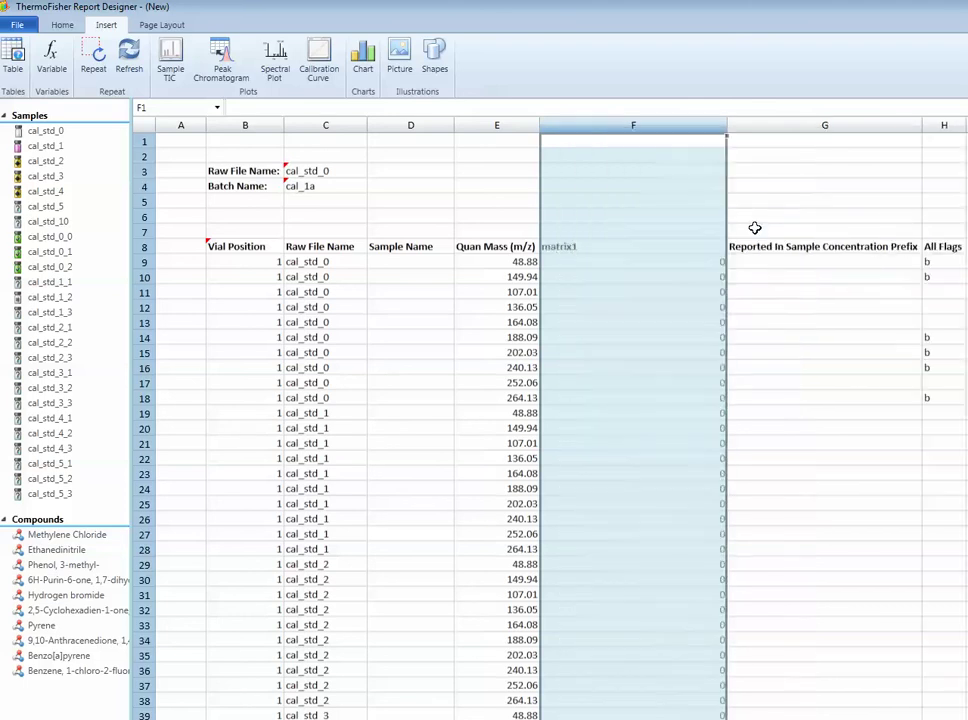
Narrow the matrix1 column to its header text and reduce the width of the Reported In Sample Concentration Prefix column.
left_click(598, 291)
left_click_drag(721, 122, 585, 130)
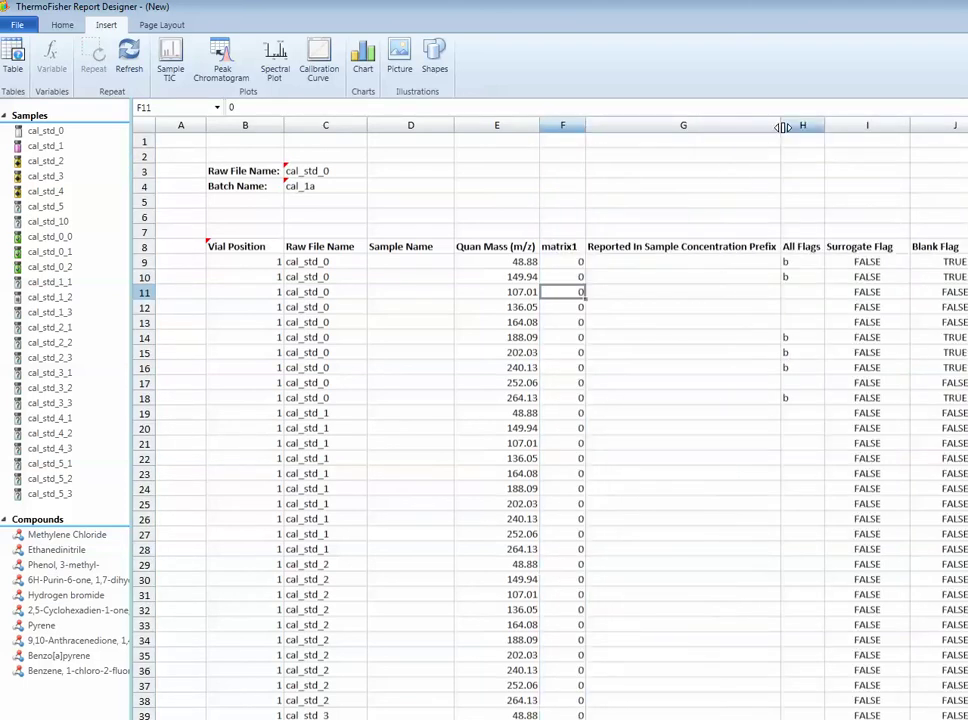
left_click_drag(781, 125, 683, 125)
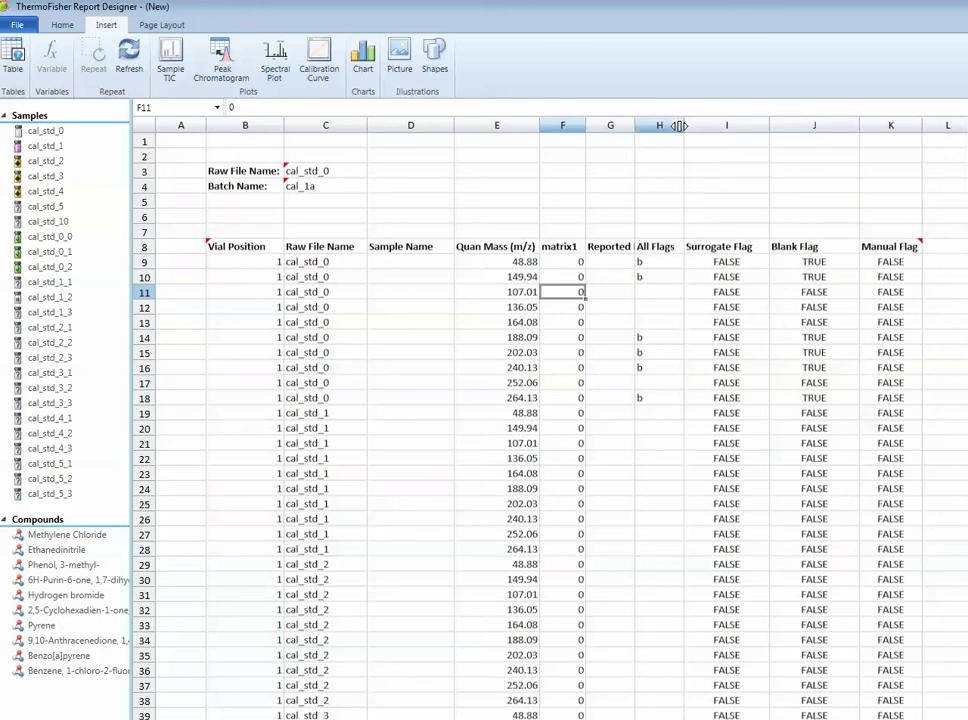
Preview the table for individual compounds, starting with Phenol, 3-methyl- and finishing with Ethanedinitrile.
left_click(62, 566)
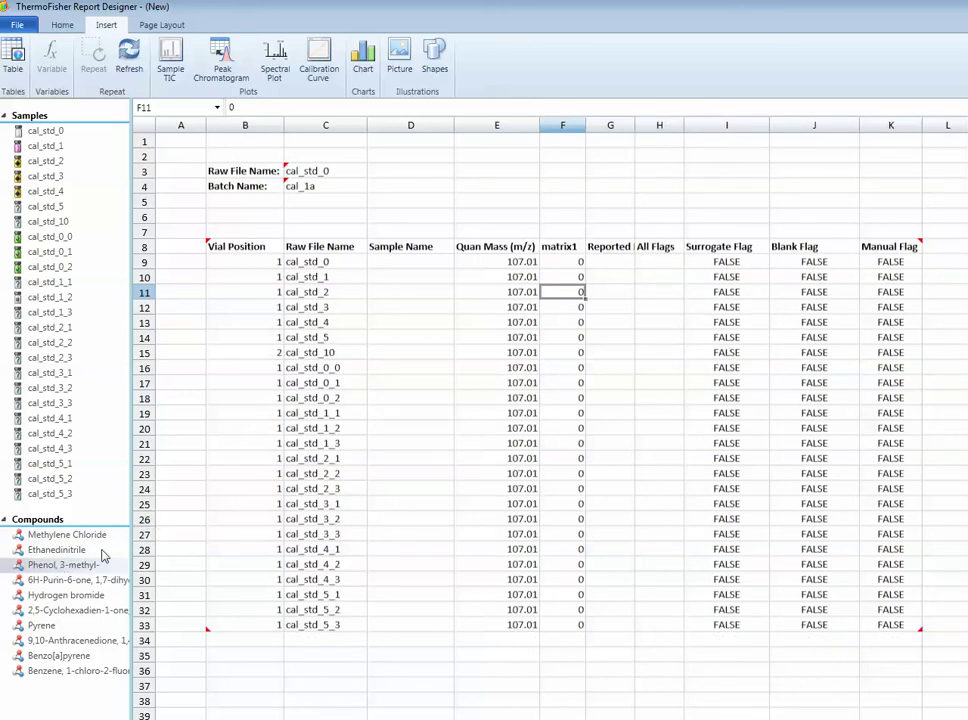
left_click(62, 550)
left_click(86, 540)
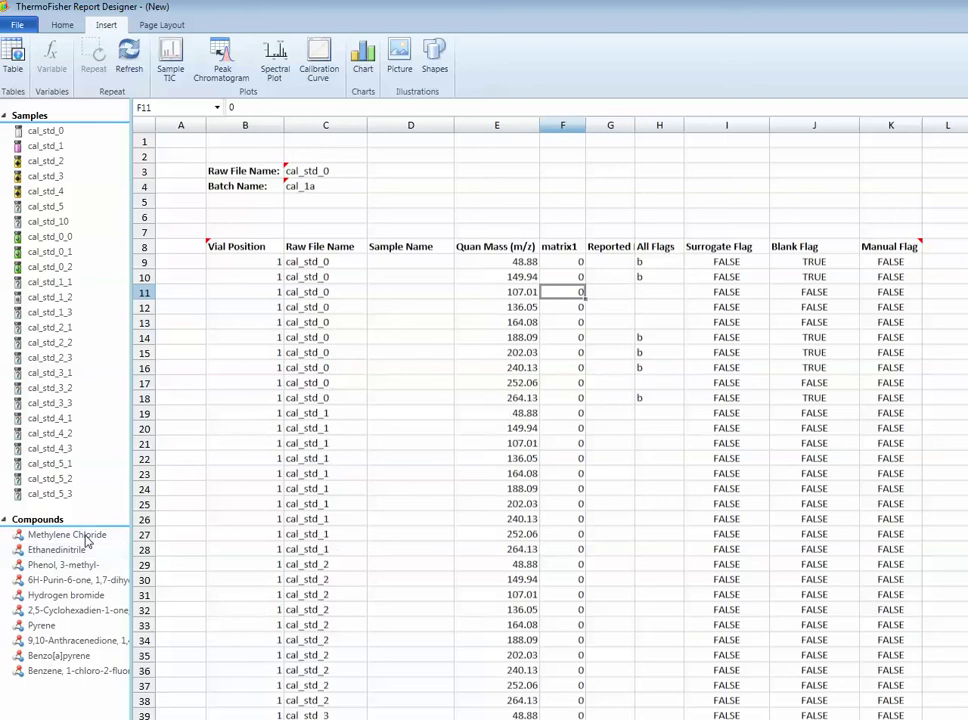
left_click(86, 535)
left_click(62, 550)
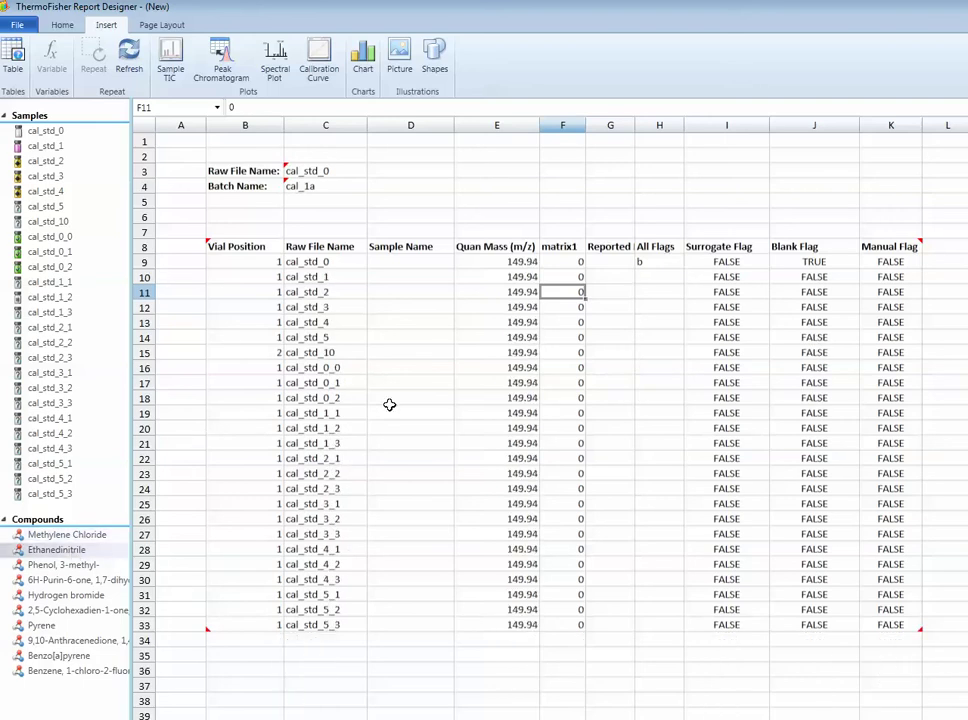
Add the Compound Name field to the Quan Results table.
left_click(401, 337)
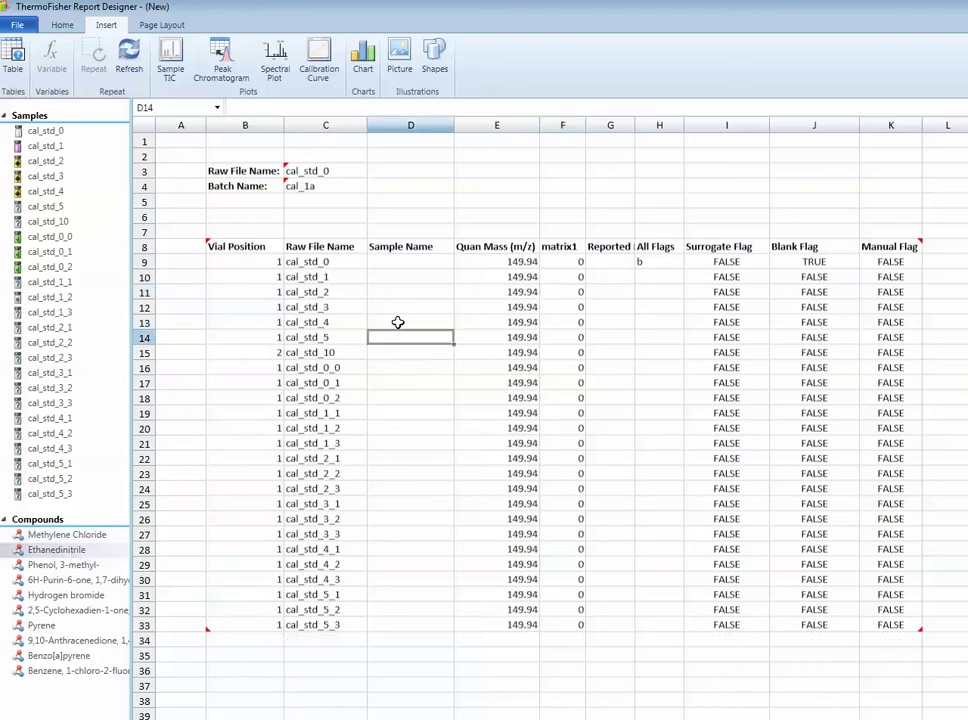
double_click(408, 265)
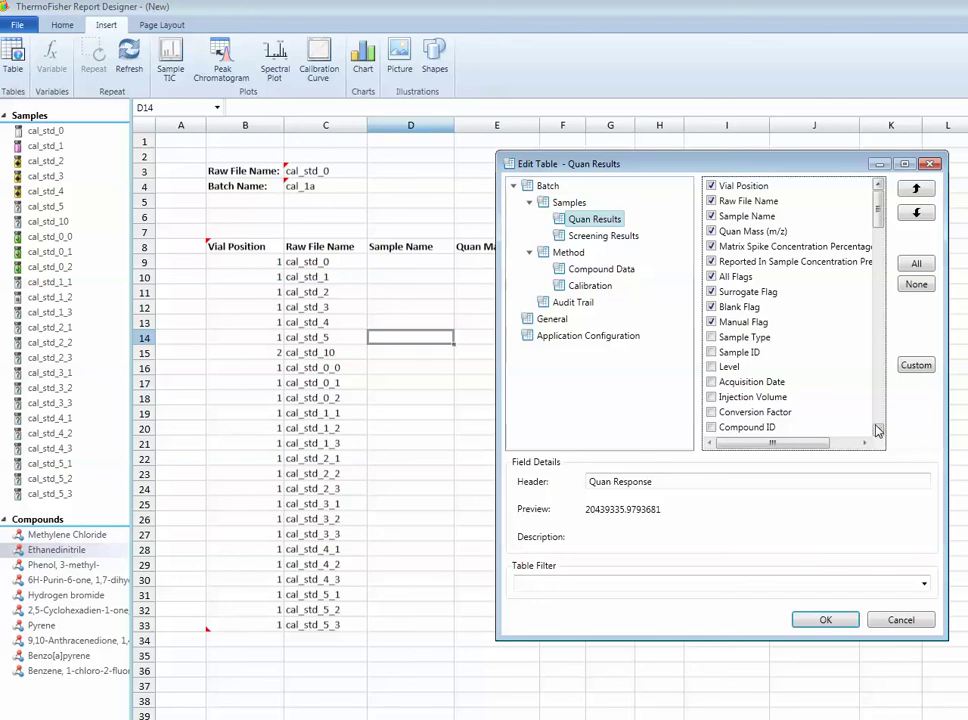
left_click(760, 429)
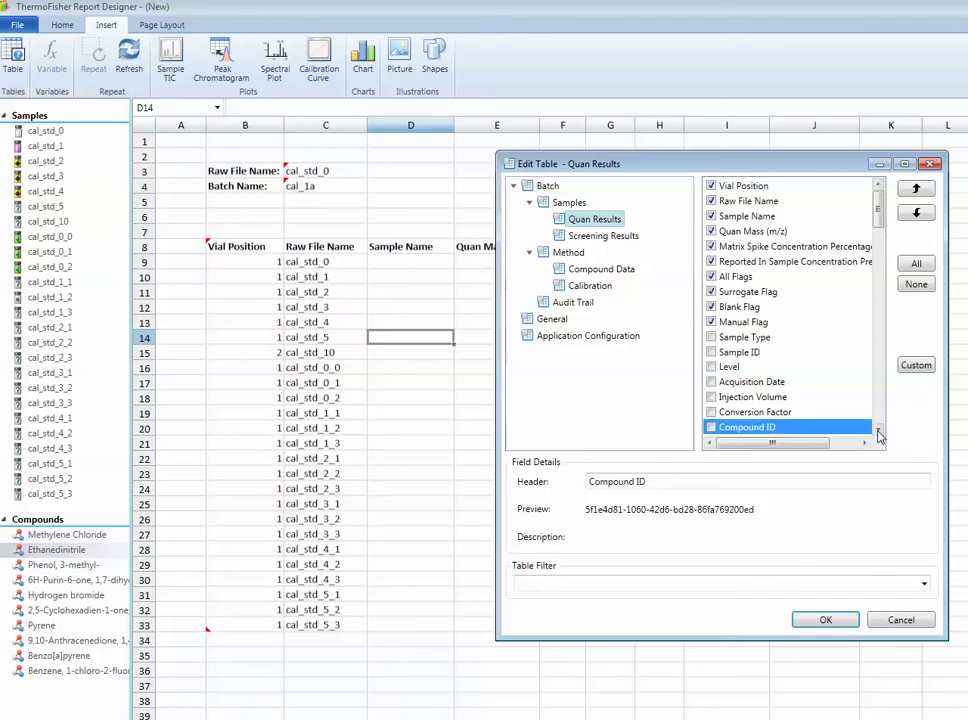
left_click(877, 429)
left_click(711, 412)
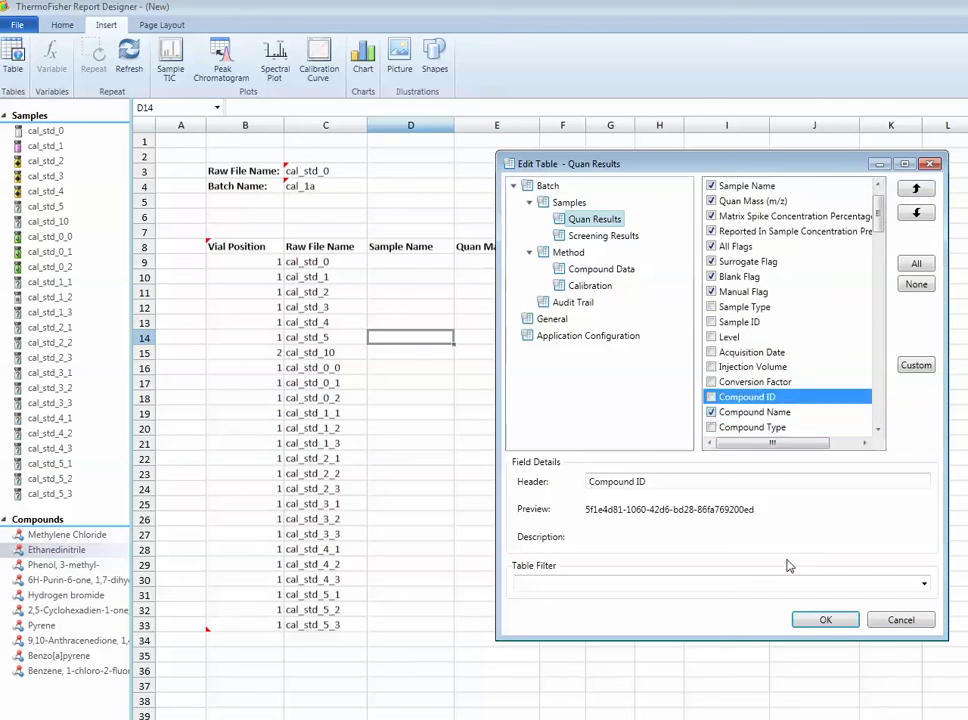
left_click(821, 621)
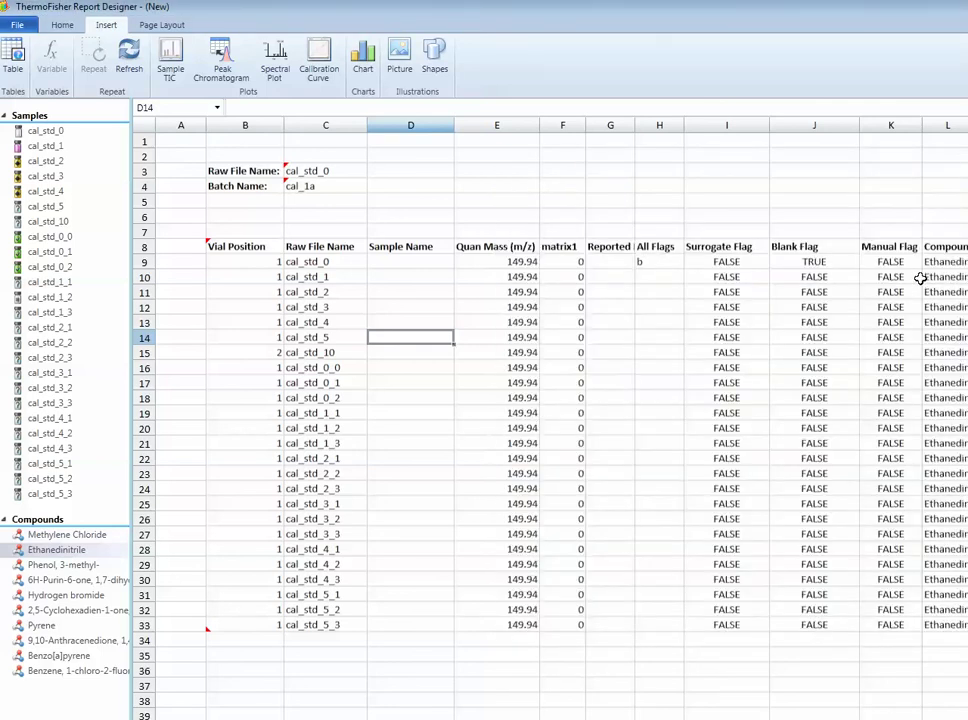
Move the Compound Name field up so its column sits directly after Raw File Name in the table.
left_click(930, 247)
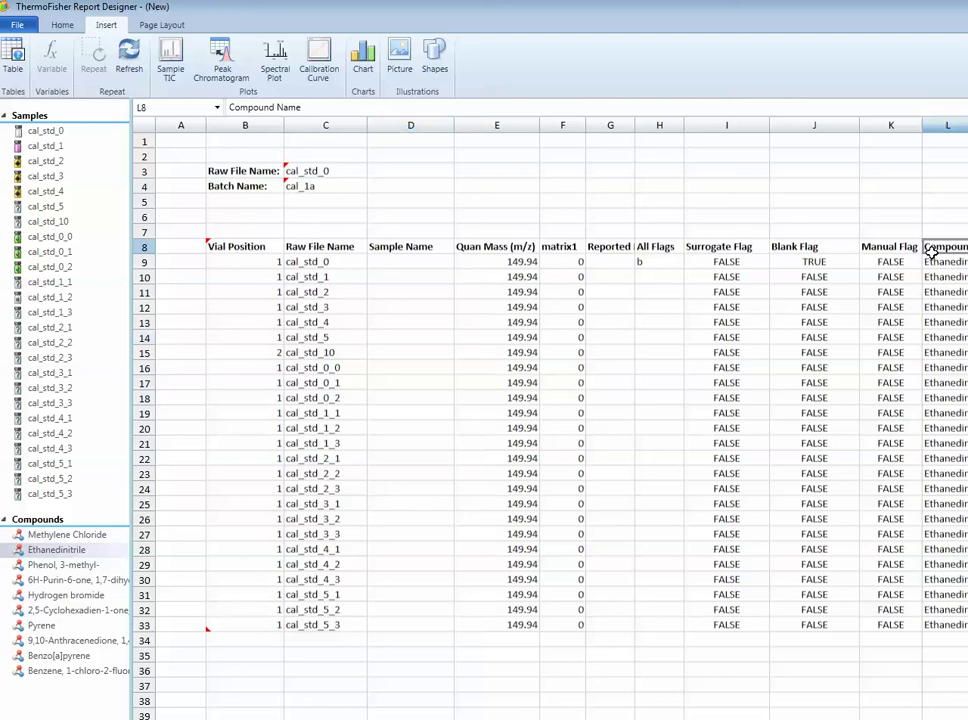
double_click(930, 252)
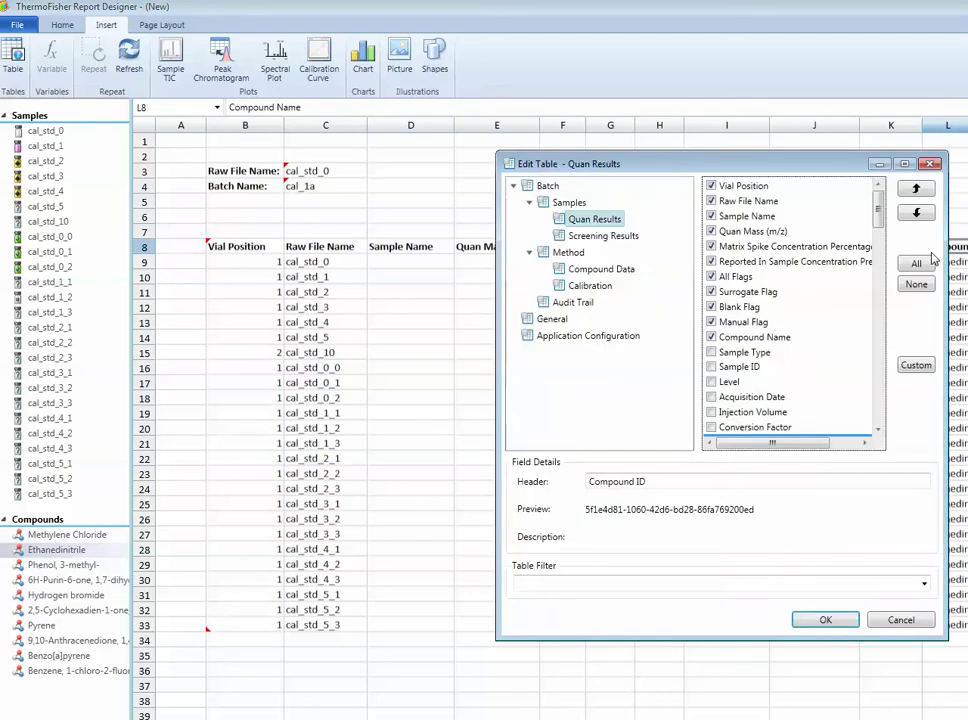
left_click(745, 337)
left_click(916, 189)
left_click(916, 189)
left_click(916, 189)
left_click(916, 189)
left_click(916, 189)
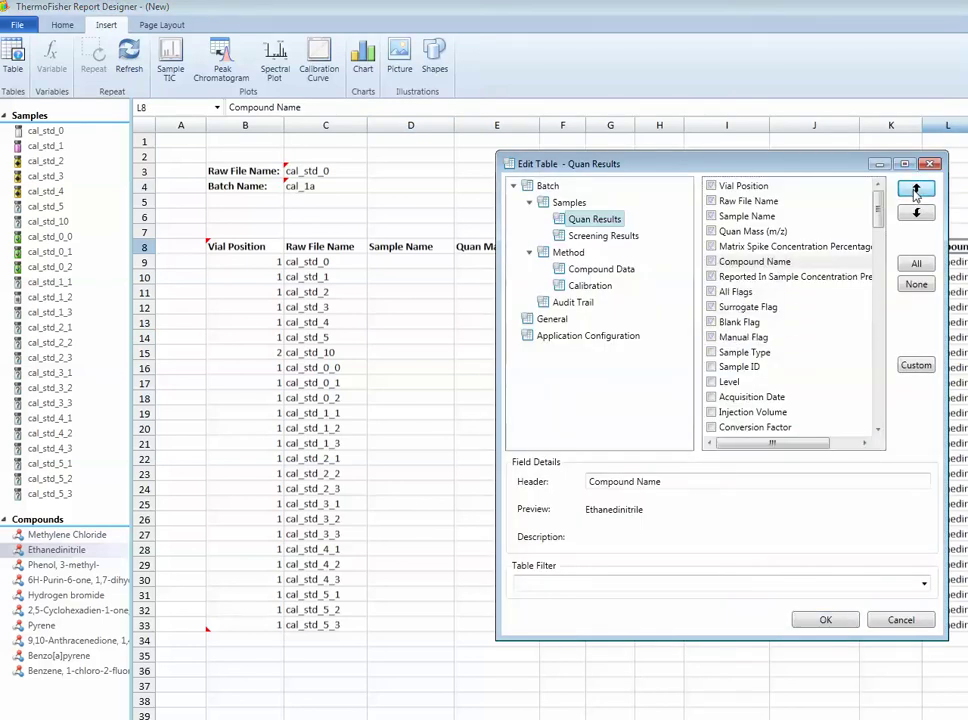
left_click(916, 189)
left_click(916, 189)
left_click(916, 189)
left_click(829, 620)
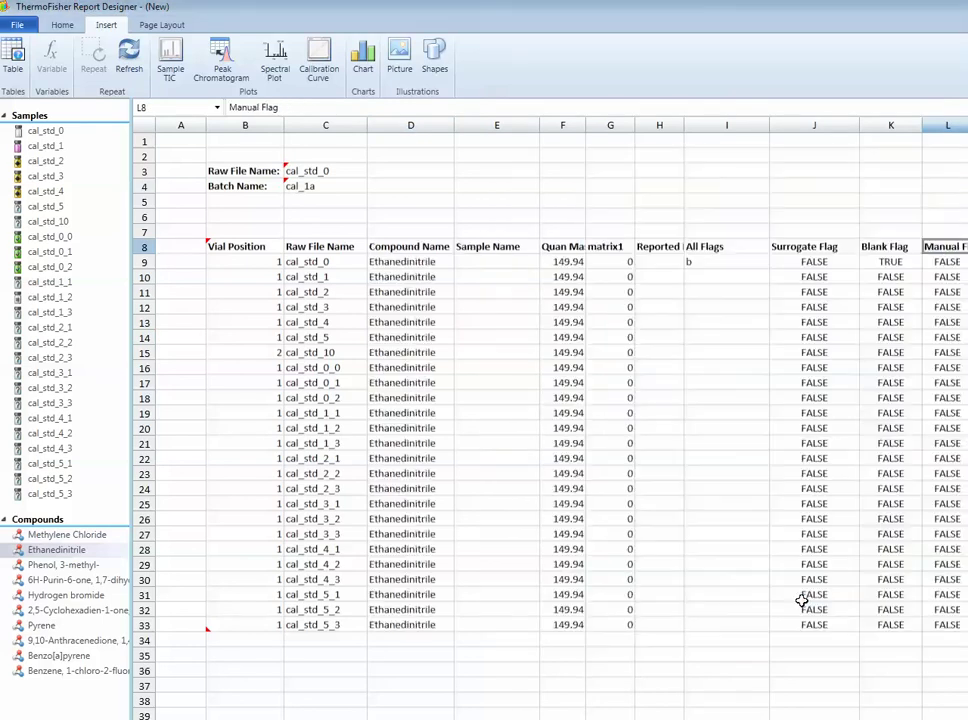
Preview the table for successive compounds, including Hydrogen bromide, and return to Methylene Chloride to compare the Compound Name column.
left_click(412, 281)
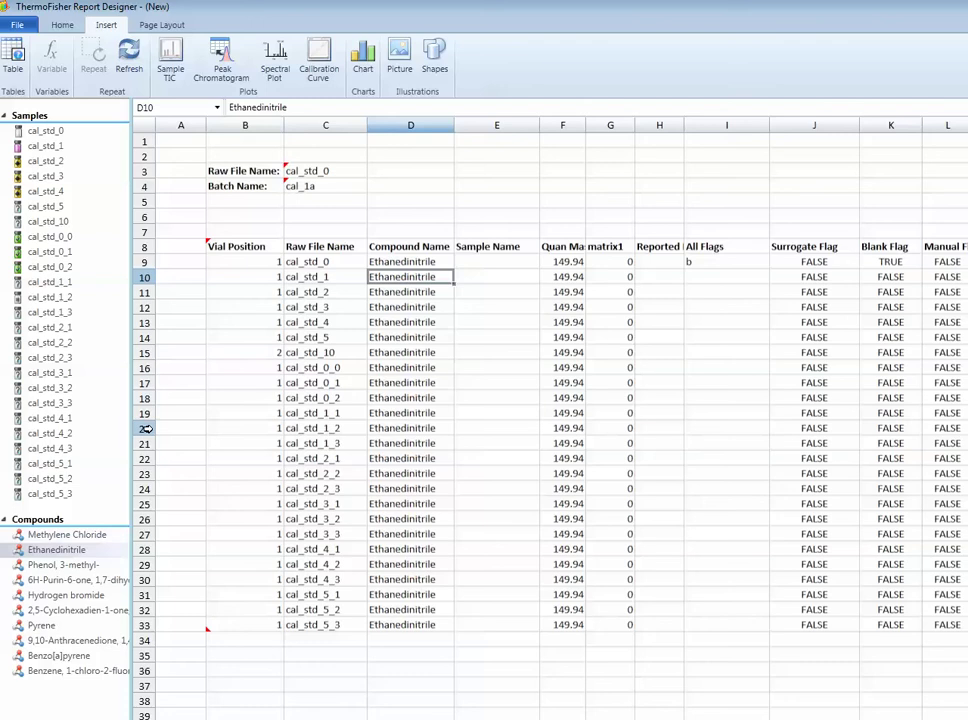
left_click(95, 534)
left_click(79, 552)
left_click(72, 565)
left_click(70, 580)
left_click(70, 595)
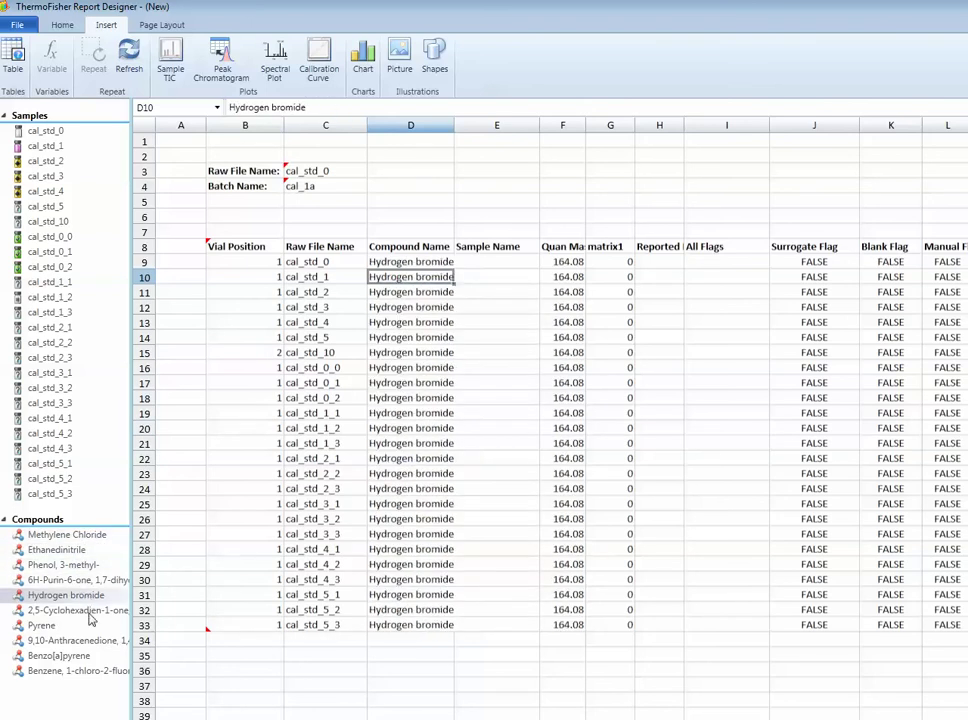
left_click(88, 611)
left_click(72, 565)
left_click(67, 535)
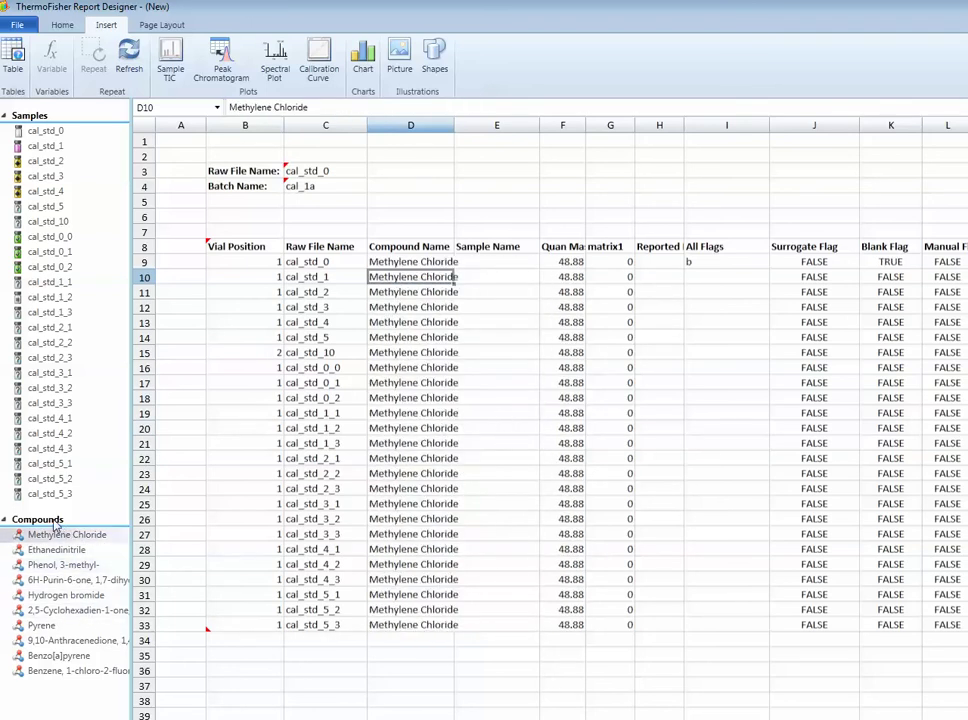
Widen the Compound Name column so the full compound names fit inside it.
left_click(416, 307)
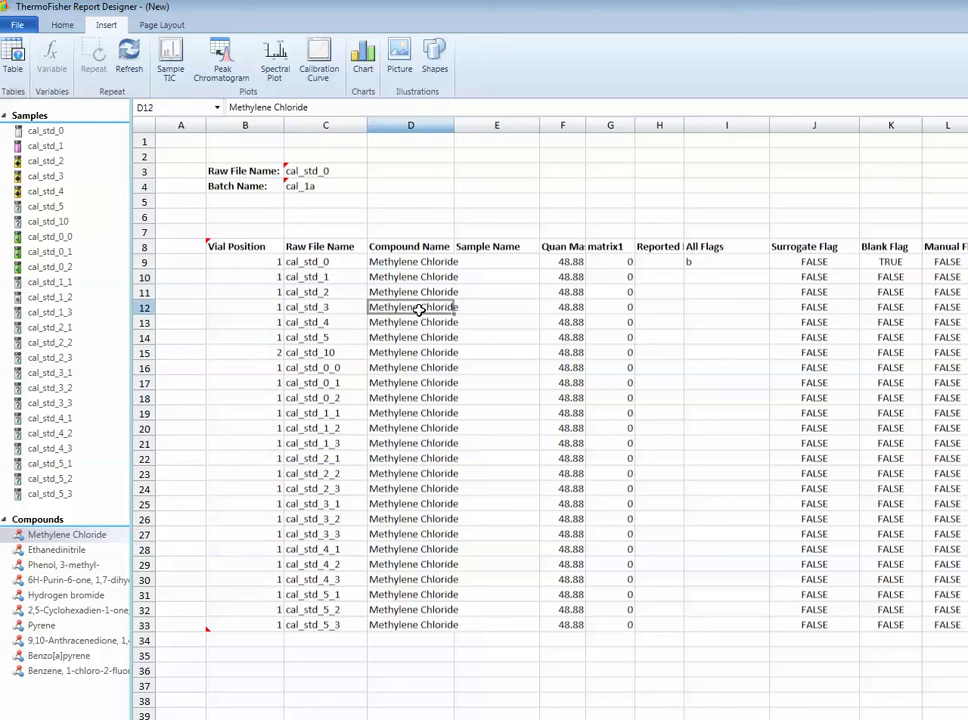
left_click_drag(451, 125, 470, 125)
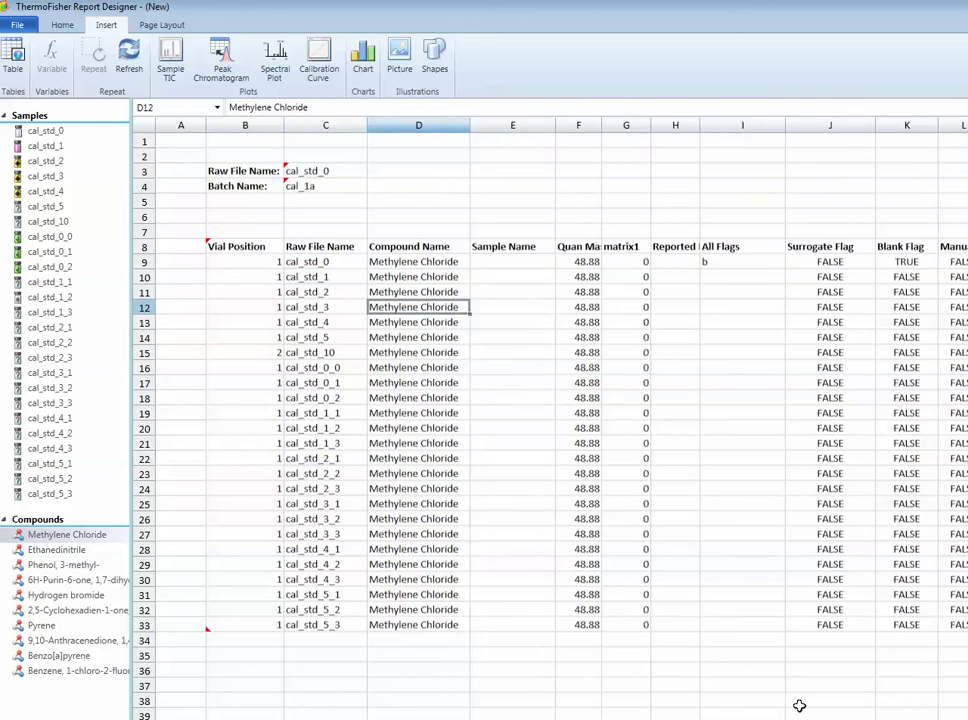
Apply the custom one-decimal number format 0.0 to the Quan Mass values in the table.
left_click(581, 262)
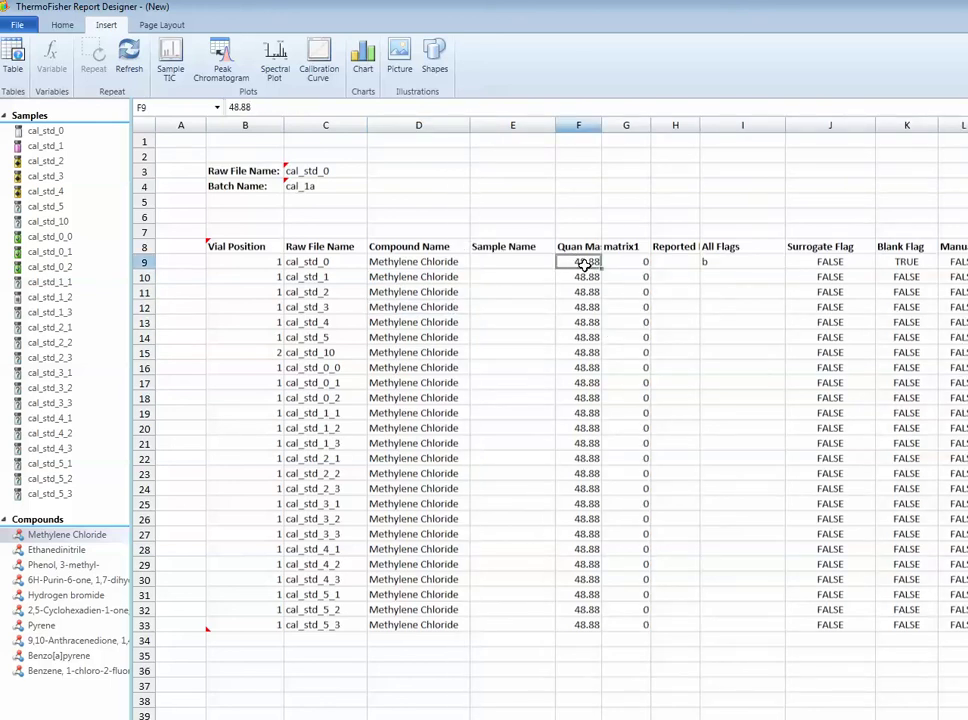
right_click(584, 264)
left_click(630, 439)
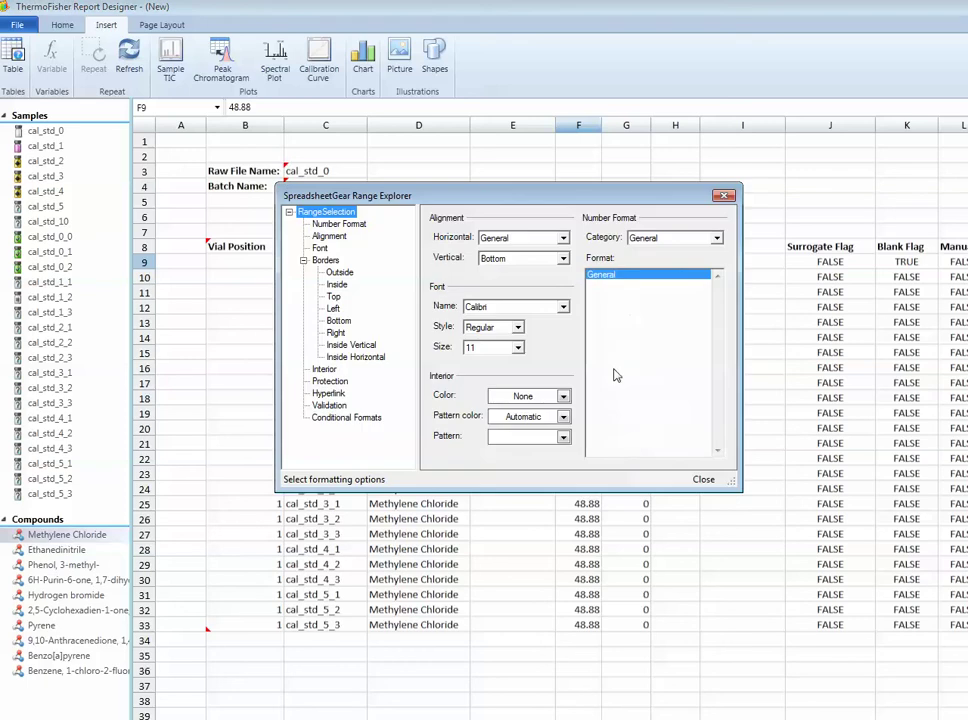
left_click(339, 224)
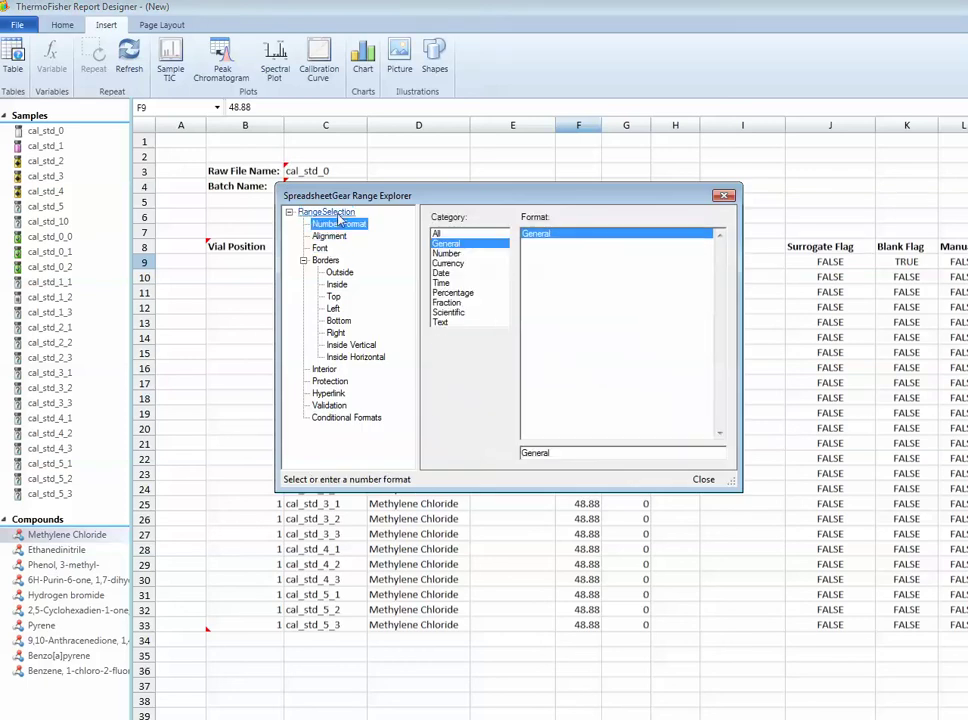
left_click_drag(387, 196, 150, 328)
left_click(215, 382)
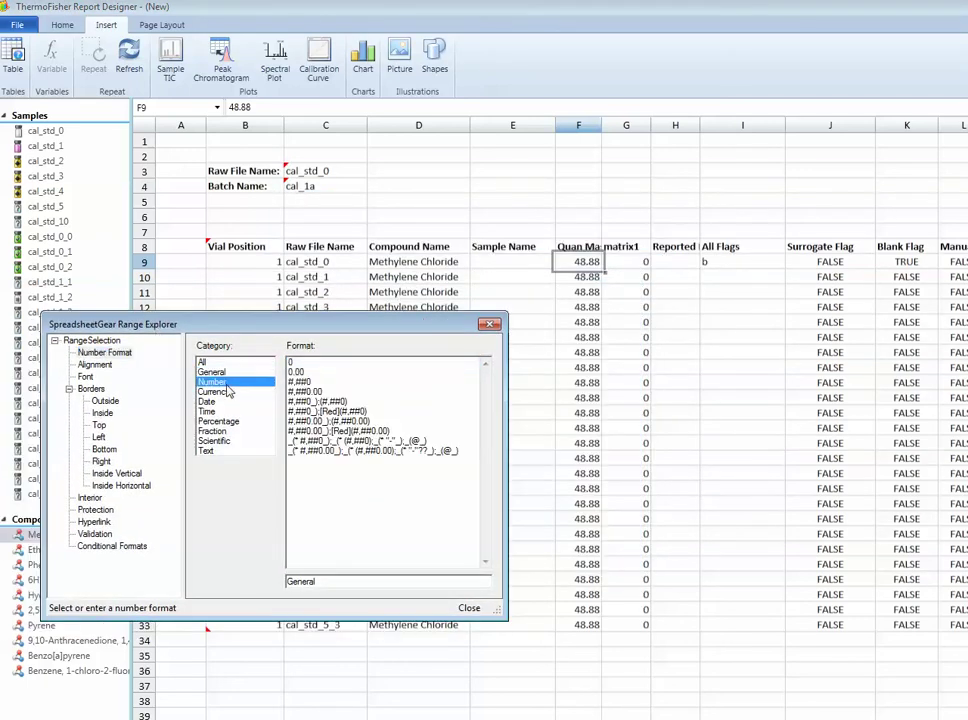
left_click(310, 393)
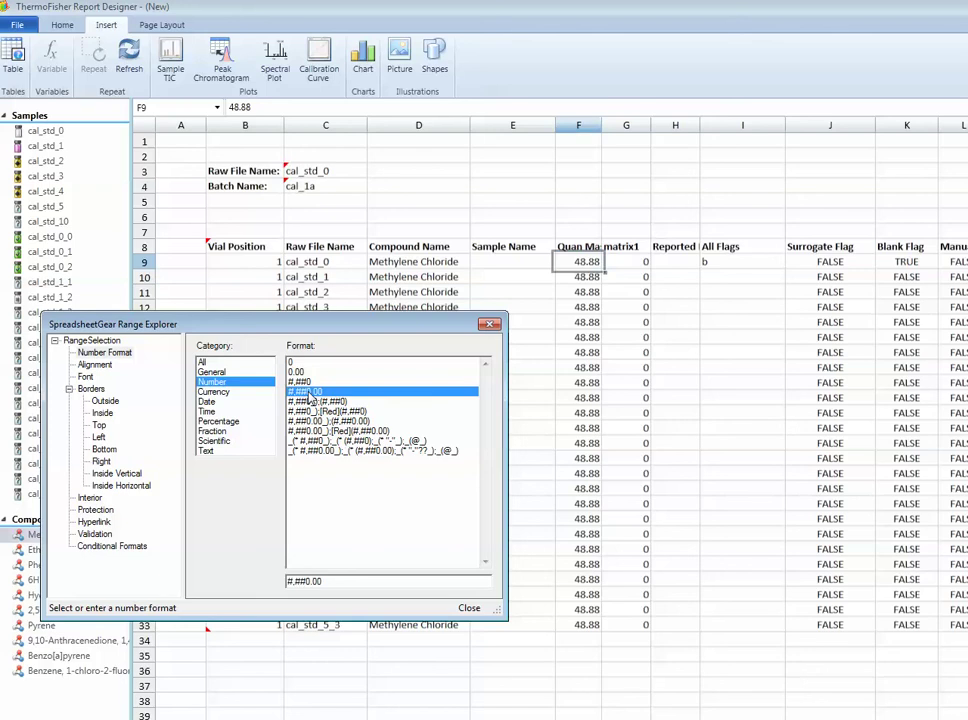
left_click(298, 371)
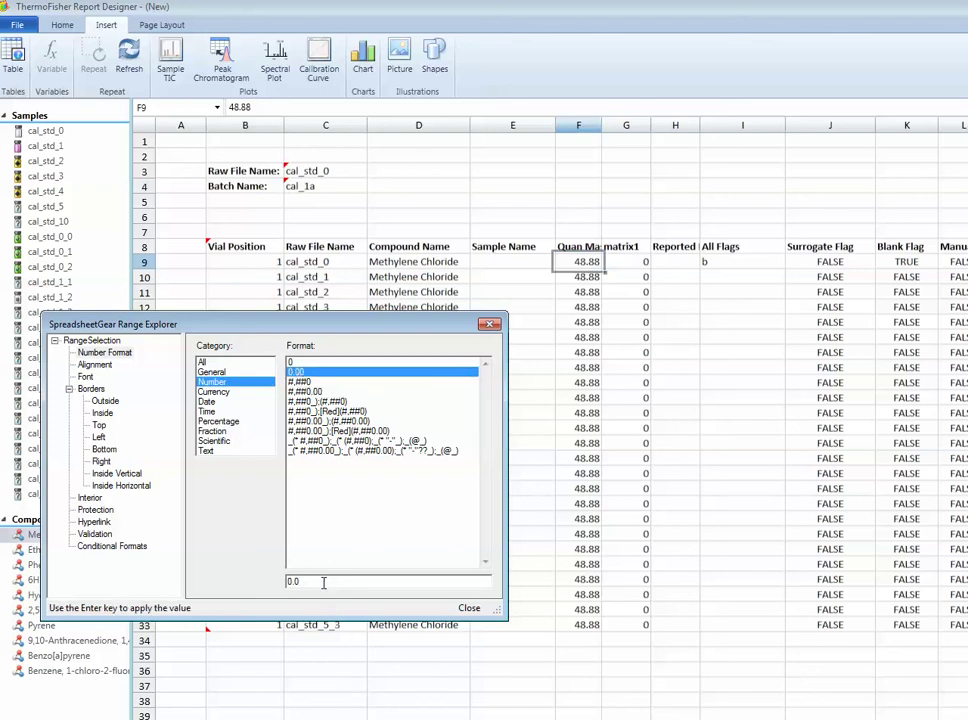
key("Return")
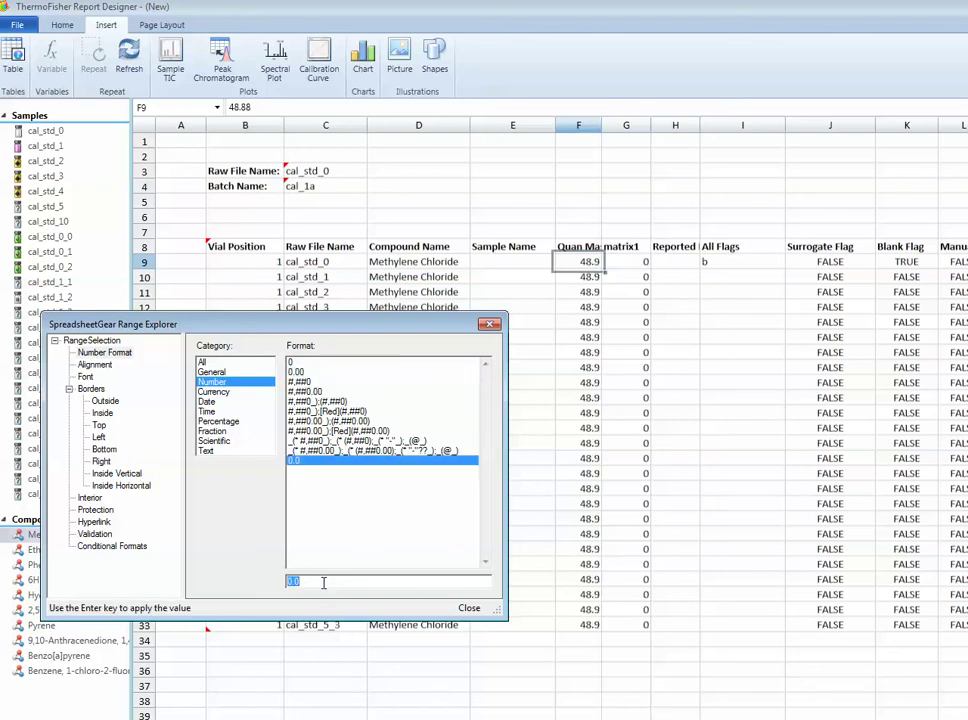
left_click(468, 609)
Try placing and shrinking the ThermoFisherSC_141x33.png logo in the report header, and delete that picture.
left_click(537, 262)
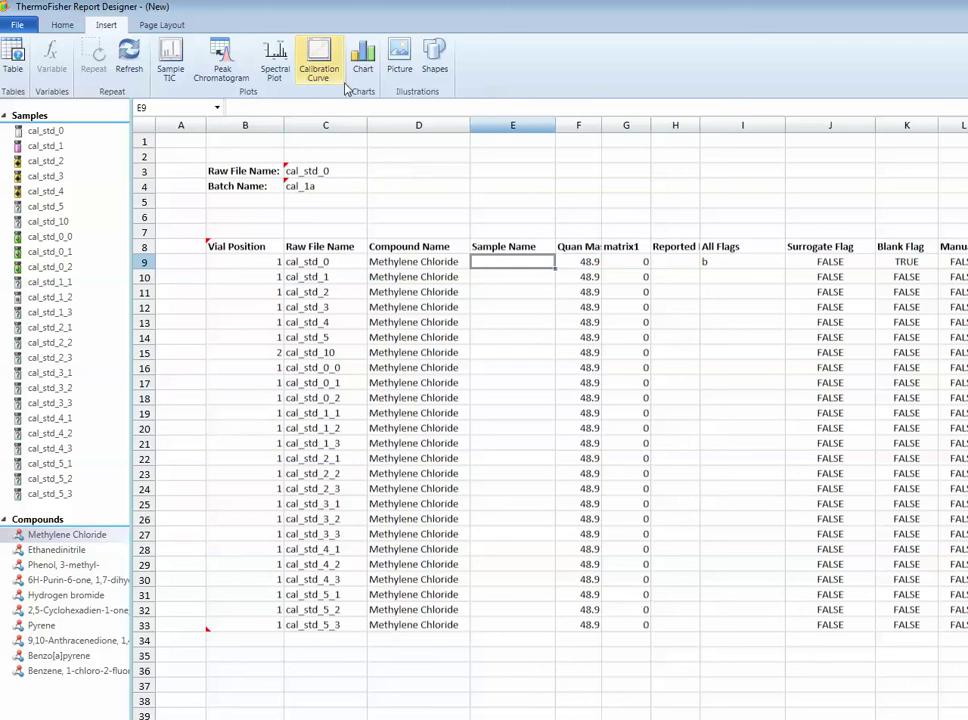
left_click(400, 72)
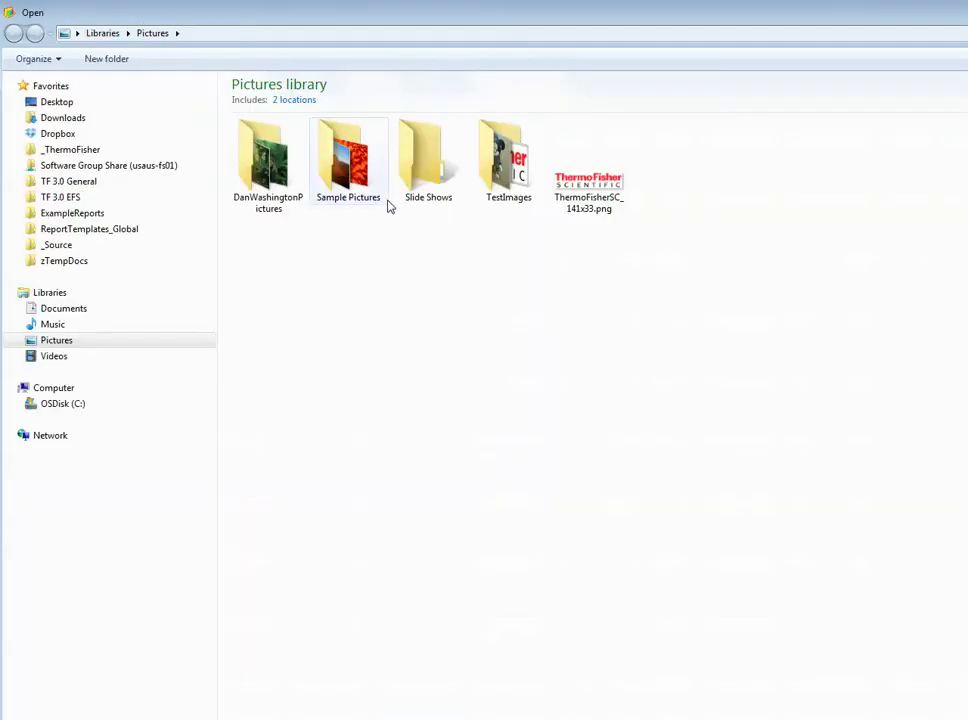
left_click(582, 194)
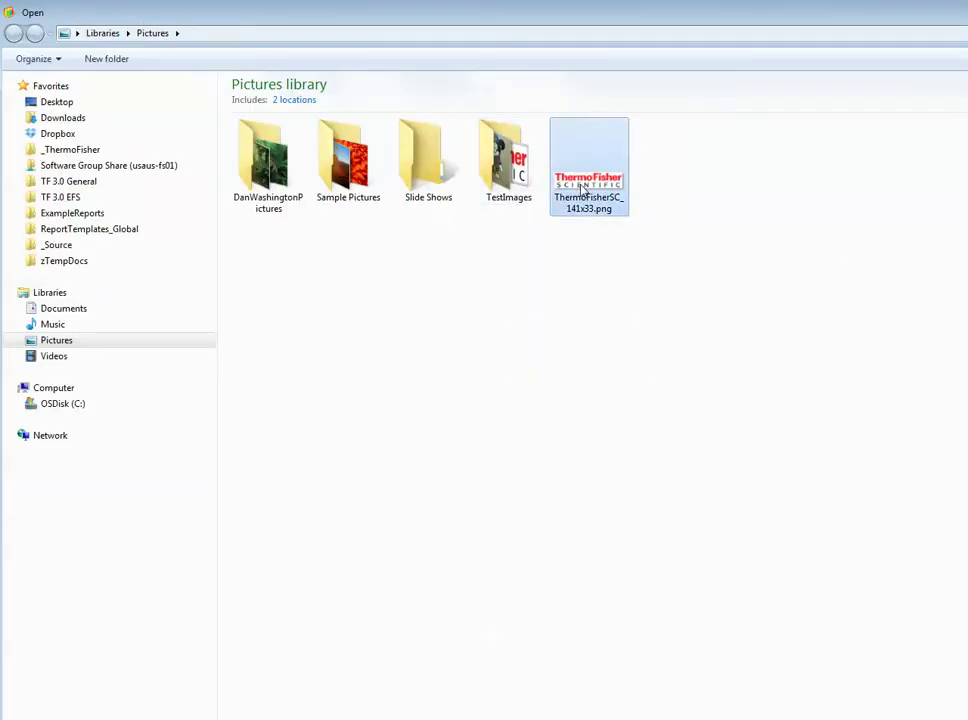
double_click(576, 186)
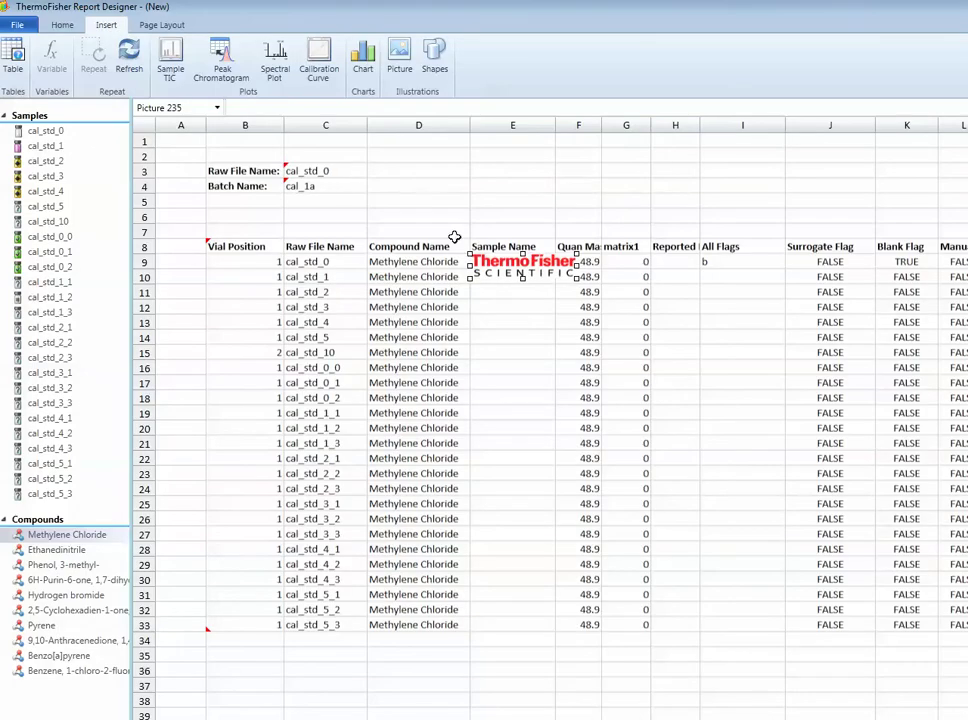
left_click_drag(500, 267, 382, 173)
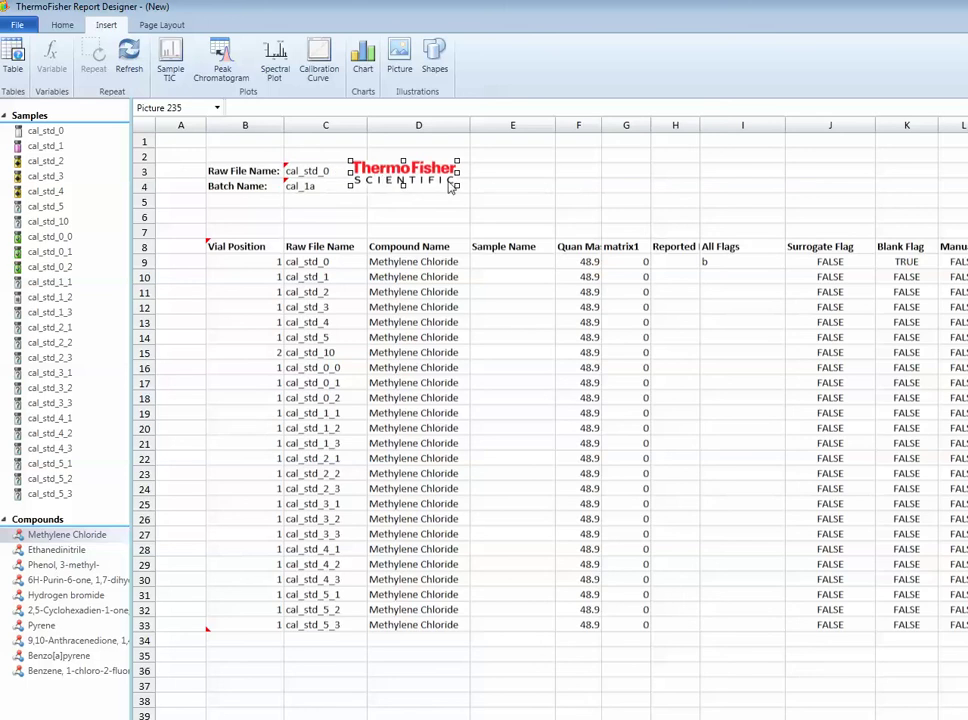
left_click_drag(457, 186, 403, 166)
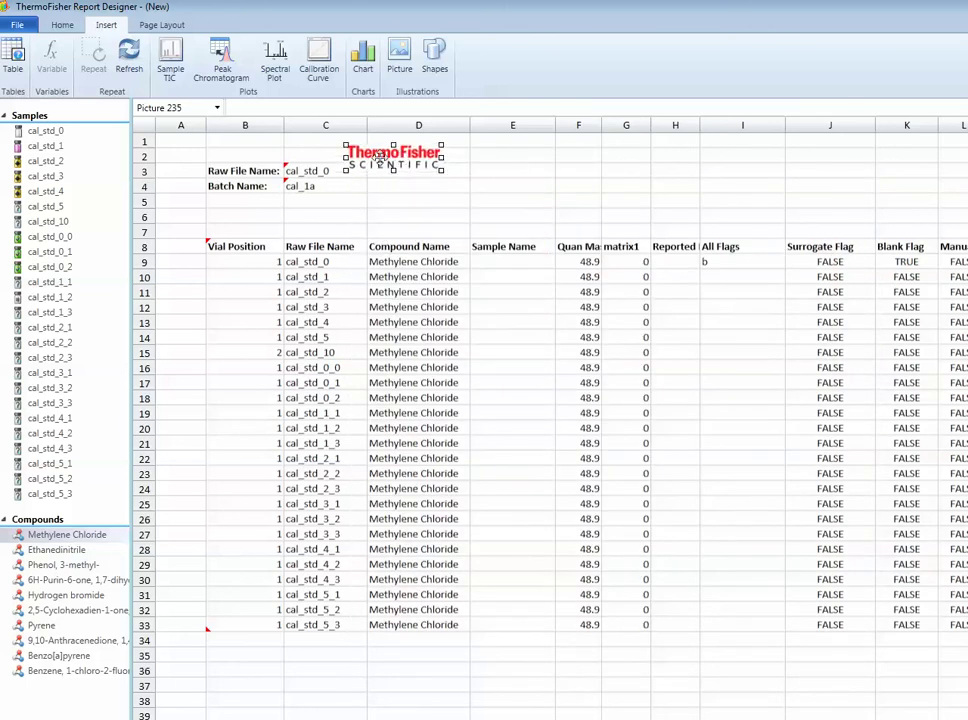
key("Delete")
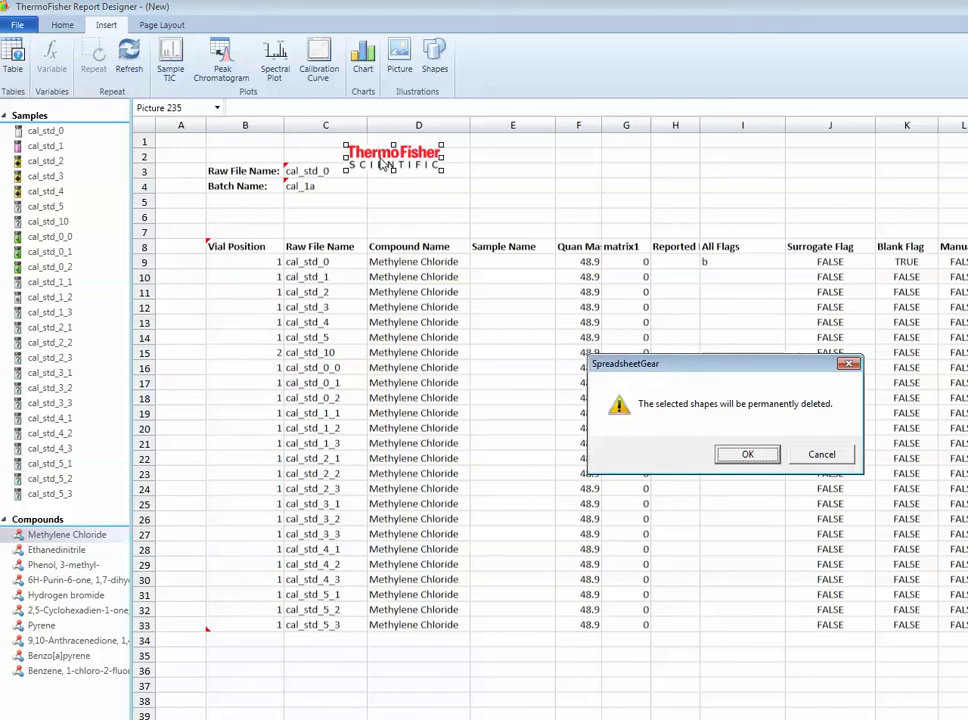
left_click(741, 456)
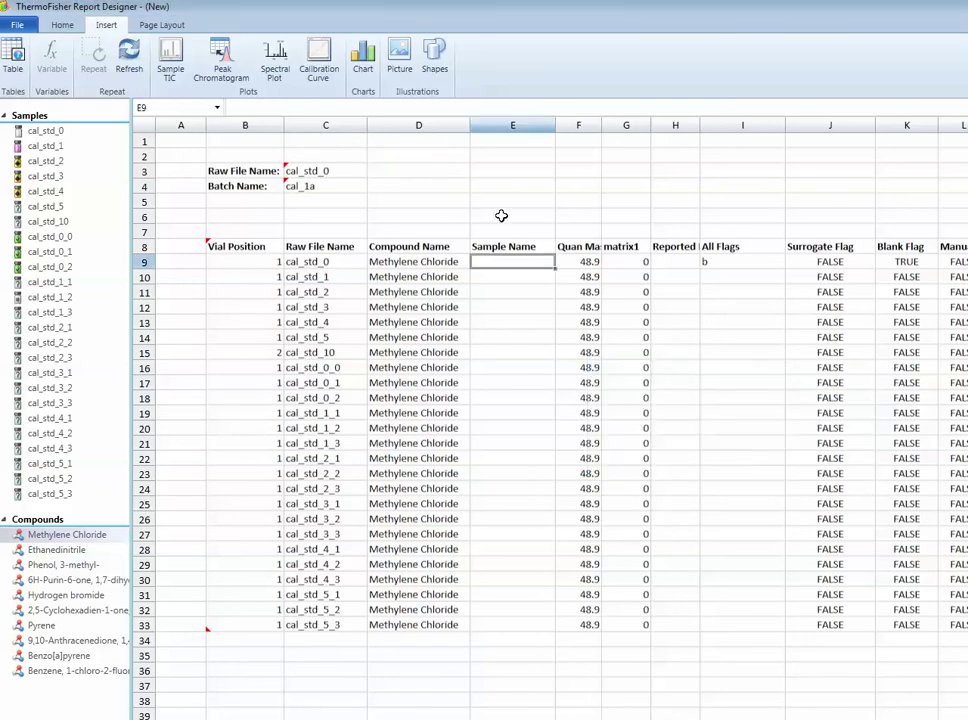
Insert the ThermoFisherSC_141x33.png logo and place it beside the Raw File Name and Batch Name values.
left_click(400, 62)
double_click(605, 211)
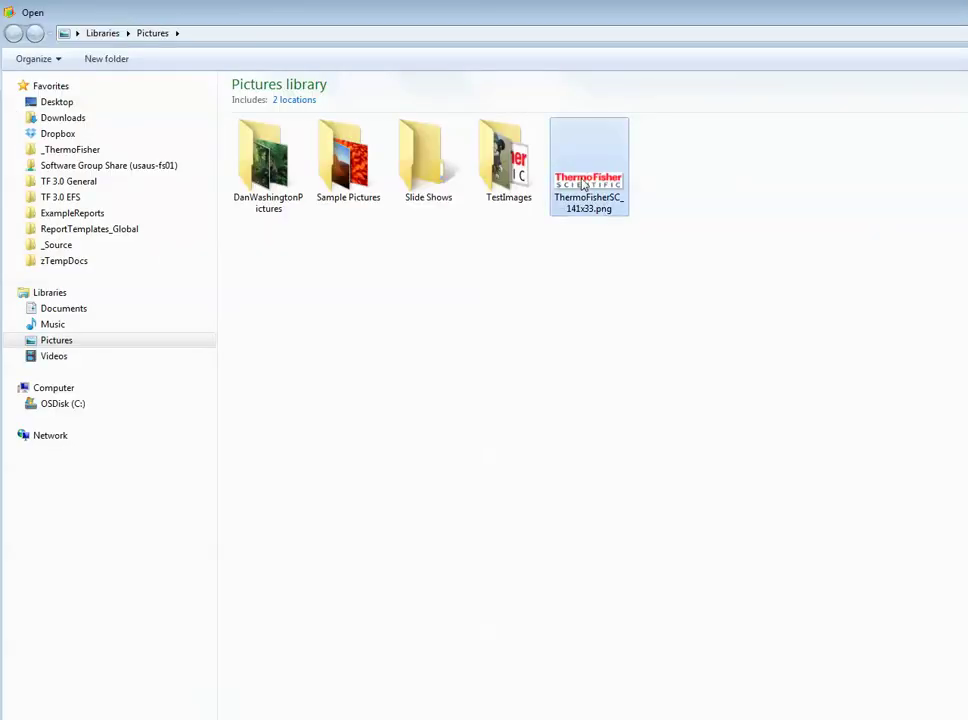
left_click_drag(493, 255, 389, 167)
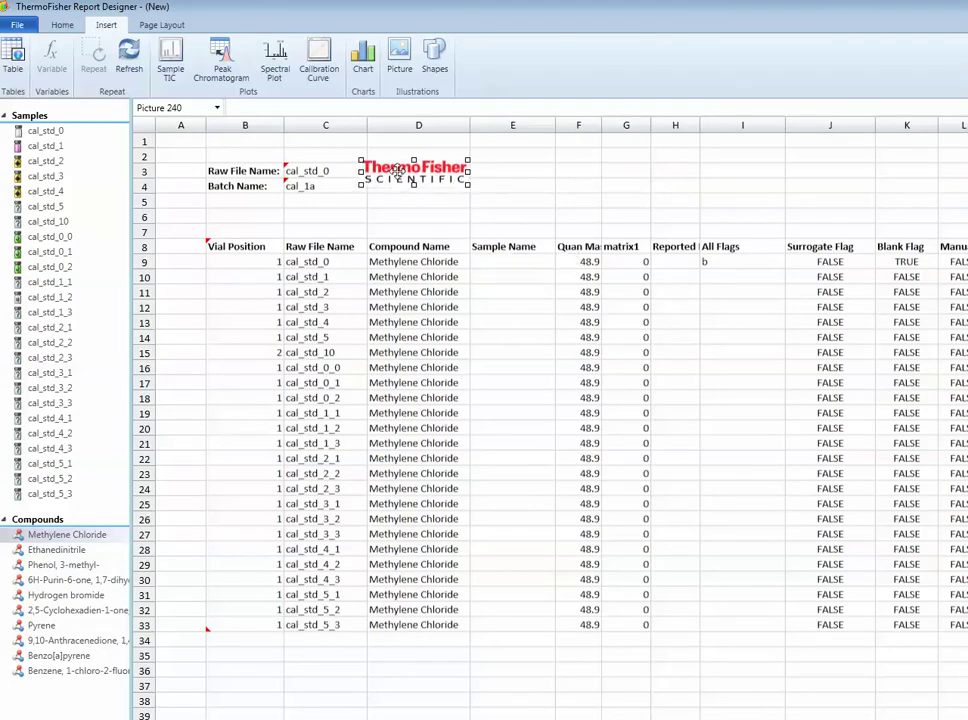
Try inserting an oval shape and moving it next to the logo, and delete the oval.
left_click(439, 60)
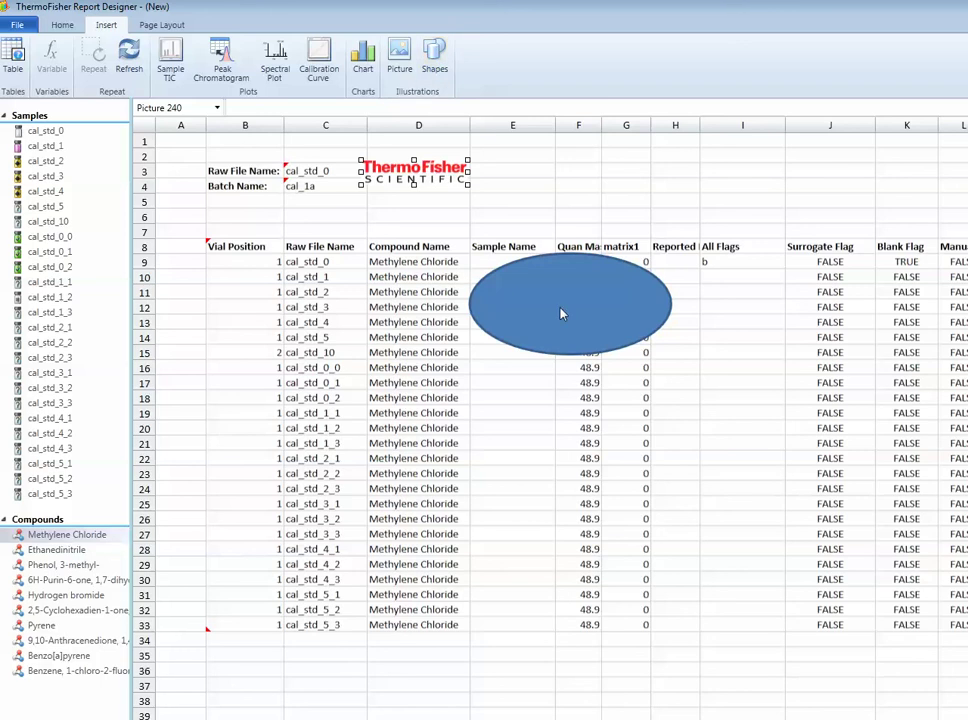
left_click_drag(562, 313, 587, 208)
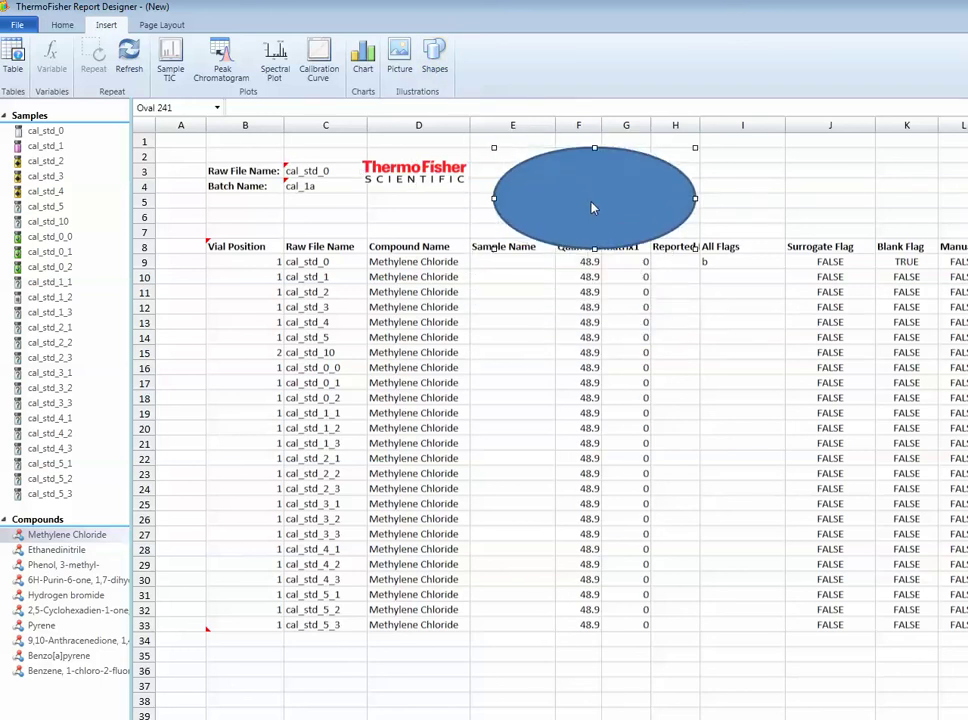
right_click(592, 207)
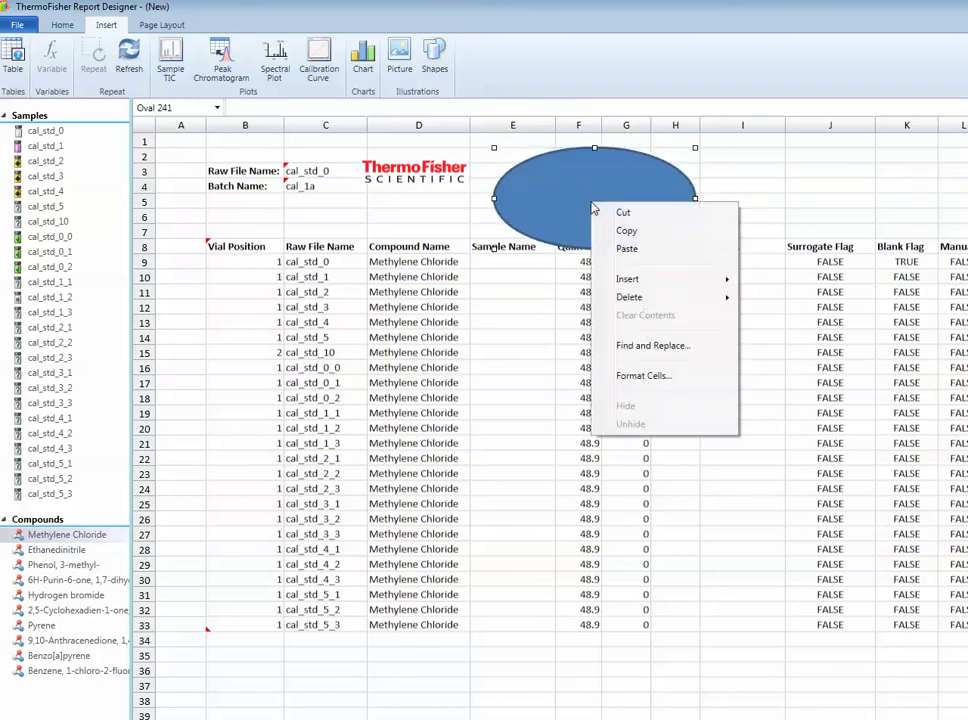
left_click(565, 211)
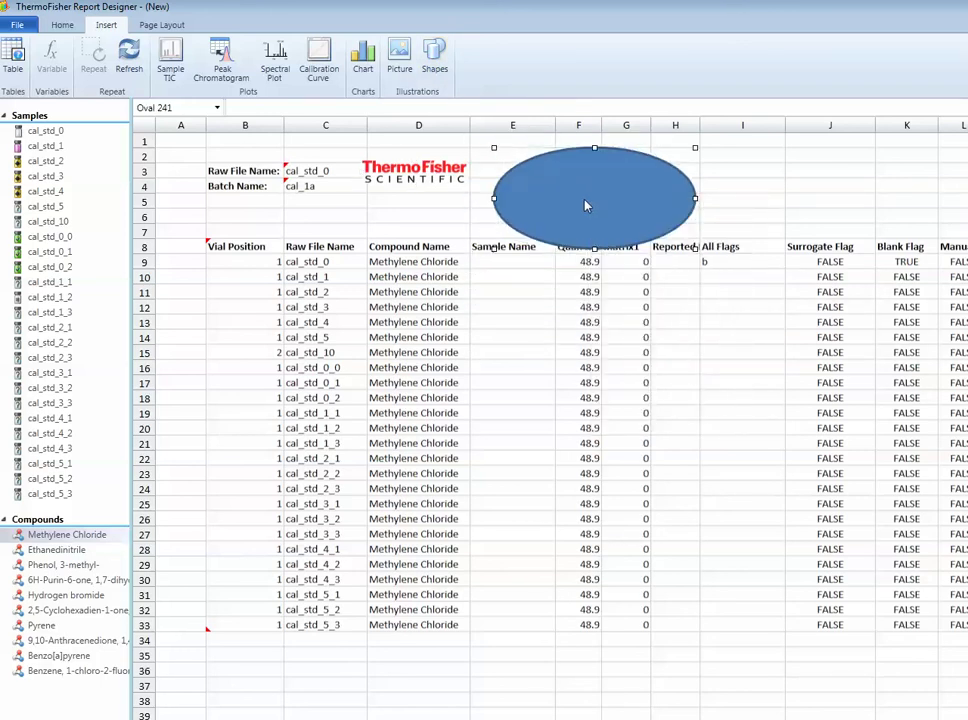
key("Delete")
key("Return")
Delete rows 7 to 34 to remove the whole Quan Results table from the report.
left_click(518, 186)
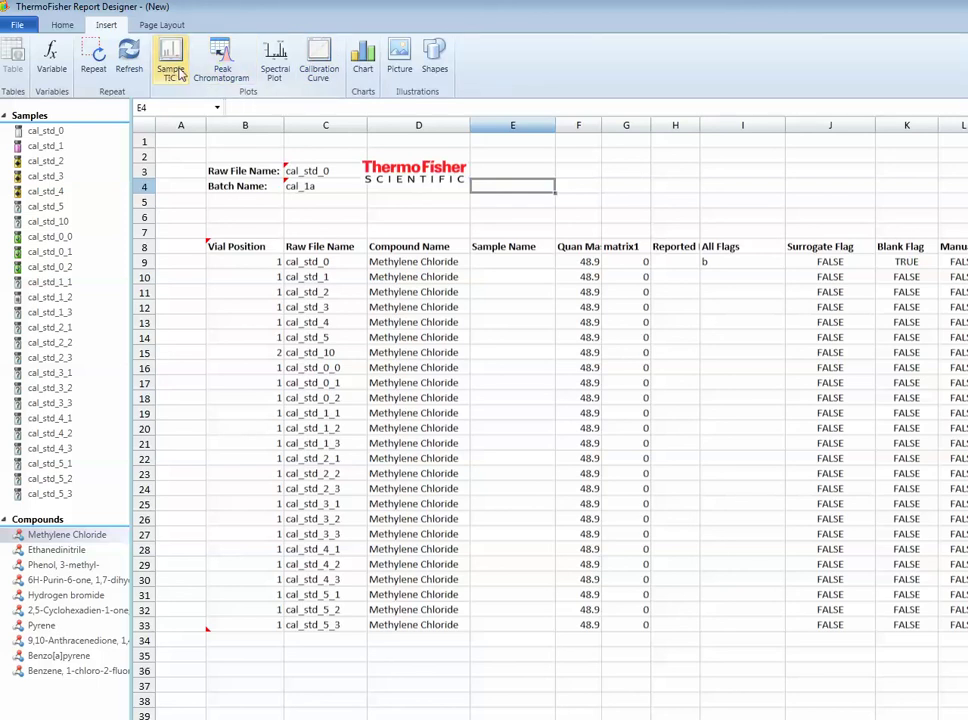
left_click(257, 215)
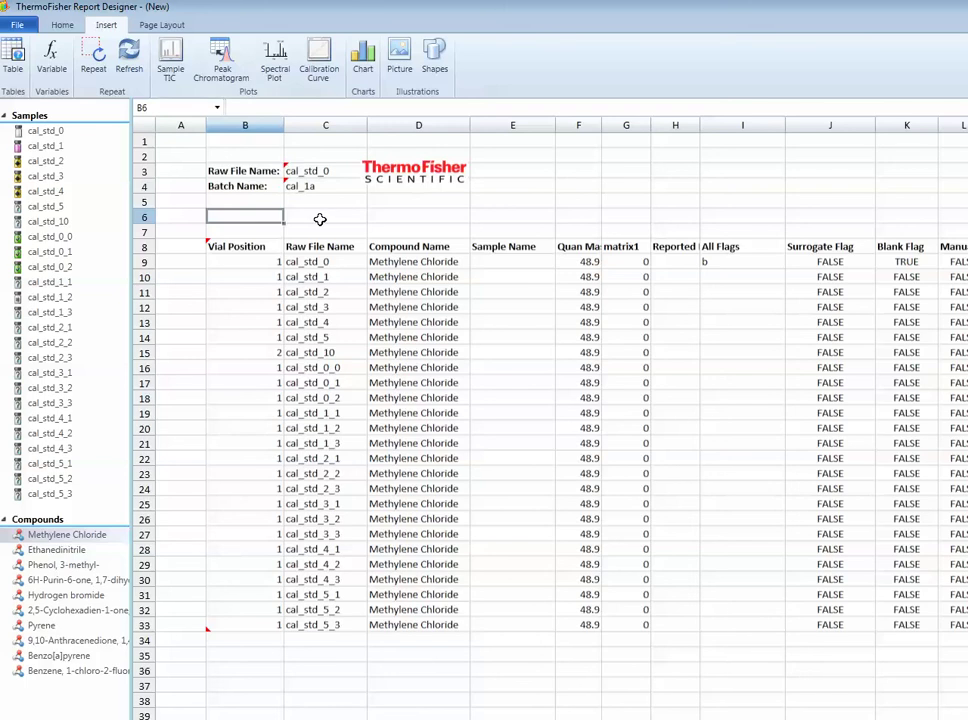
left_click_drag(144, 232, 150, 641)
right_click(319, 524)
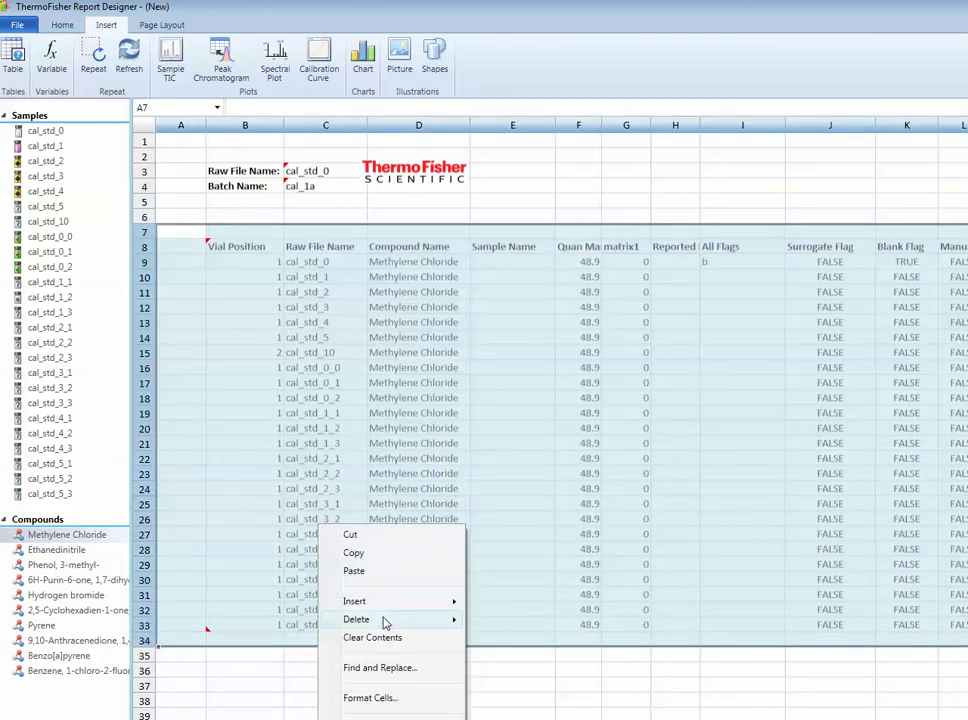
mouse_move(385, 621)
left_click(515, 638)
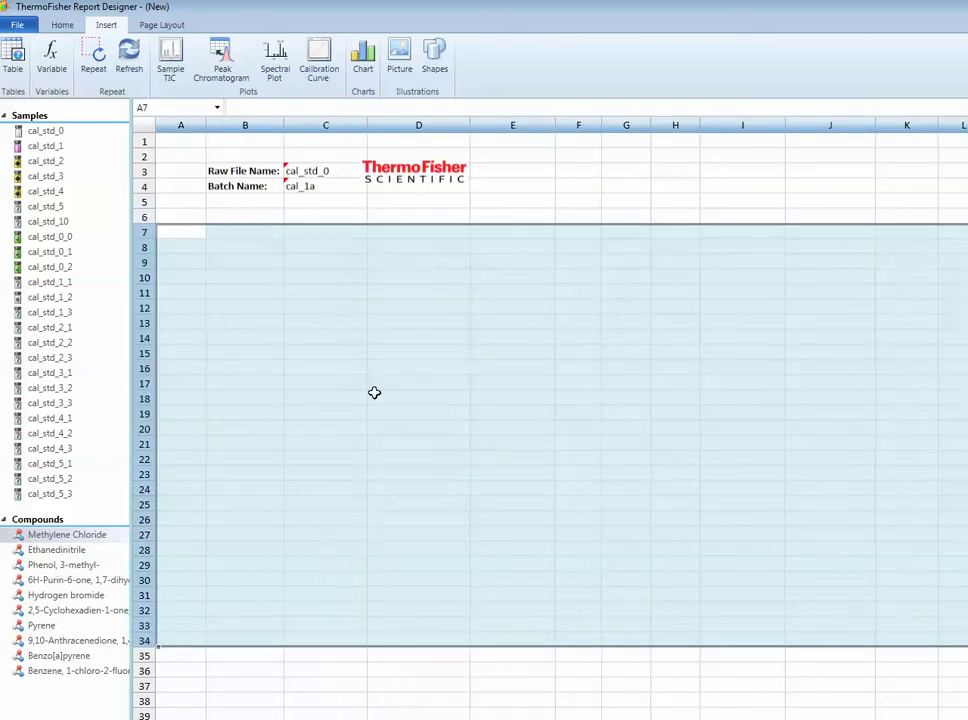
Insert a Sample TIC plot over cells B8:F18 and zoom it in around the 9.59 min peak.
left_click_drag(251, 248, 594, 398)
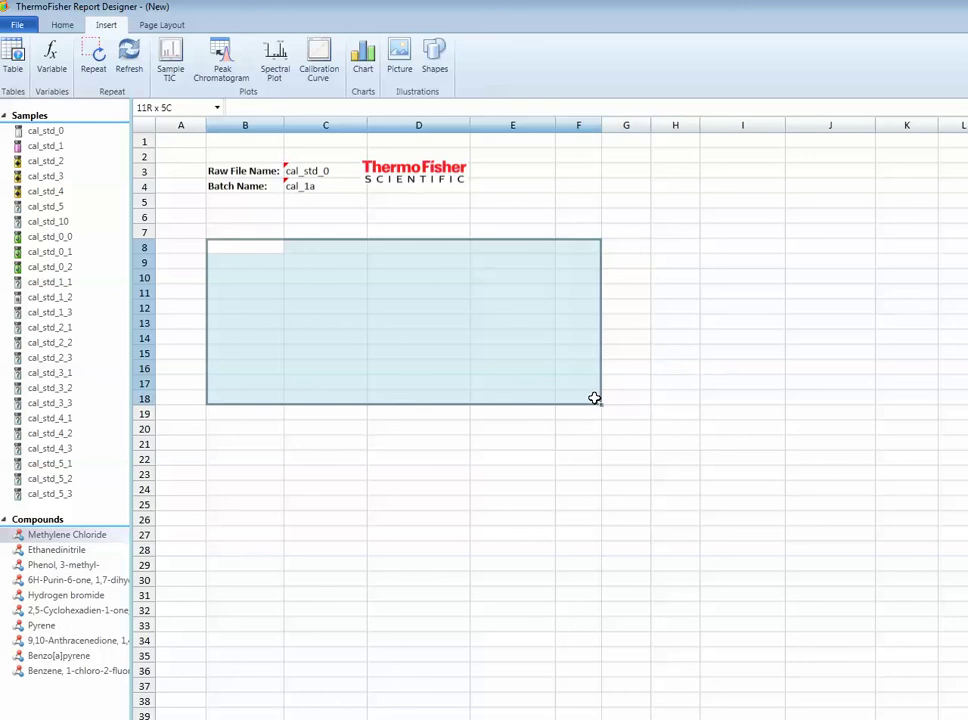
left_click(171, 76)
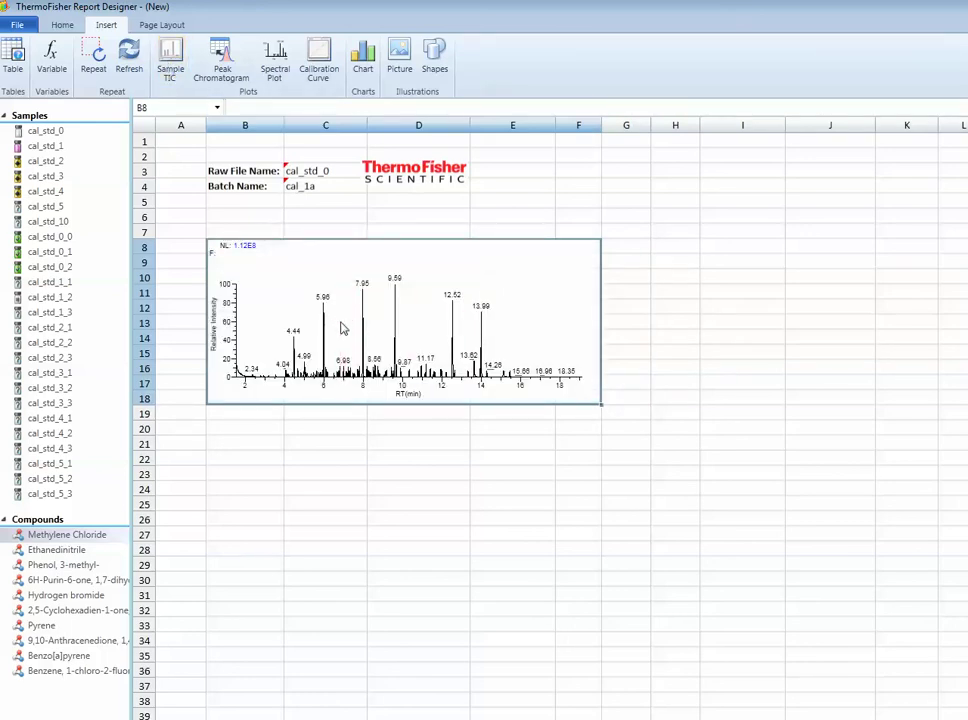
left_click_drag(339, 328, 463, 333)
left_click_drag(381, 331, 425, 335)
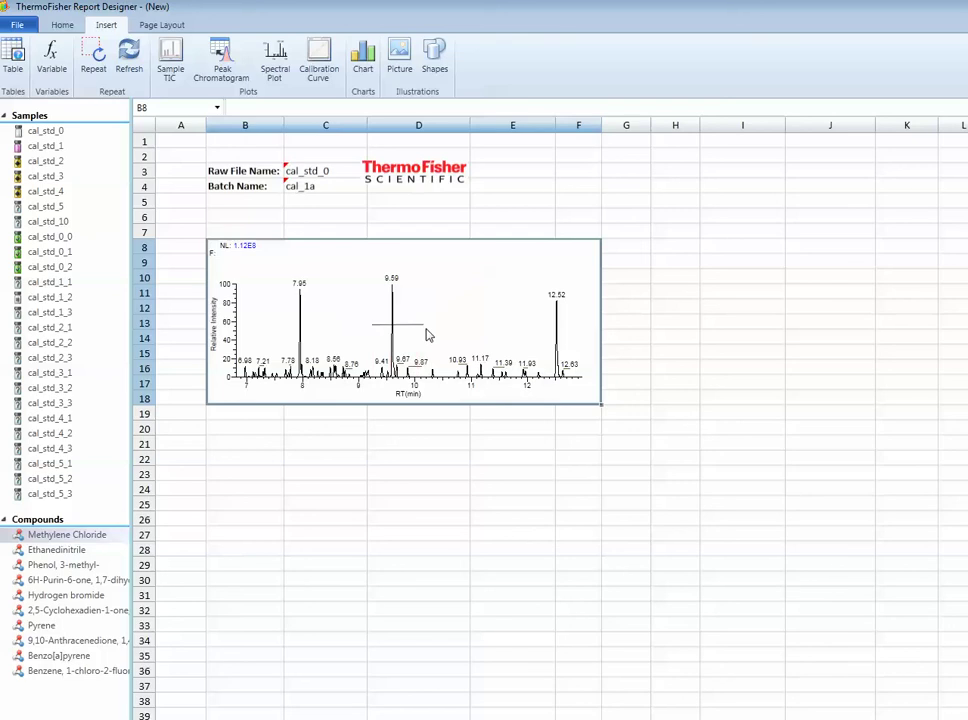
left_click(414, 325)
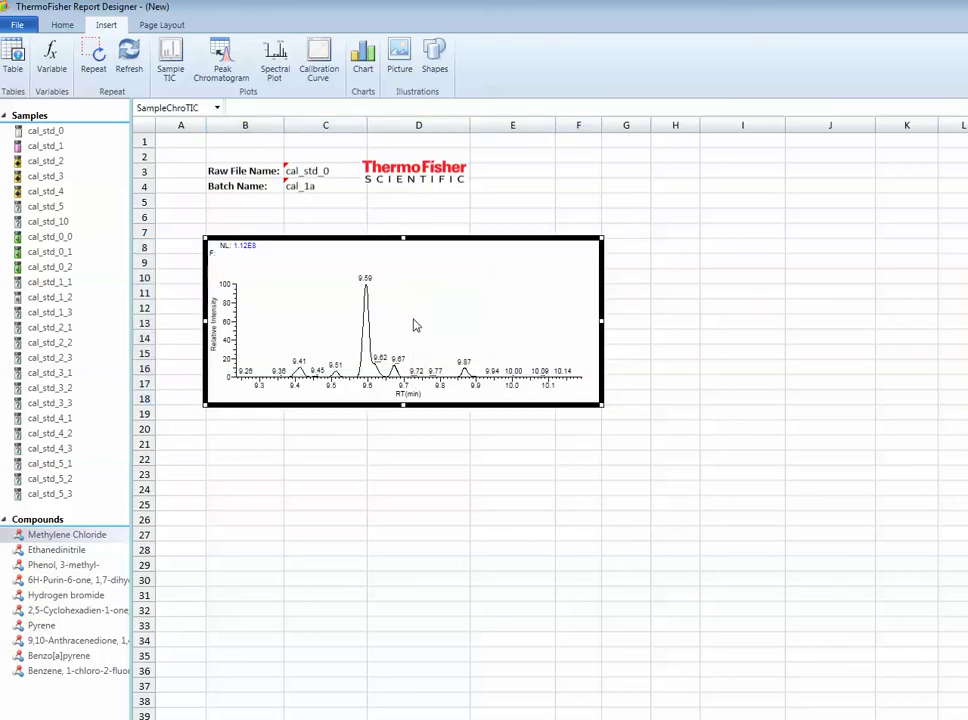
right_click(414, 323)
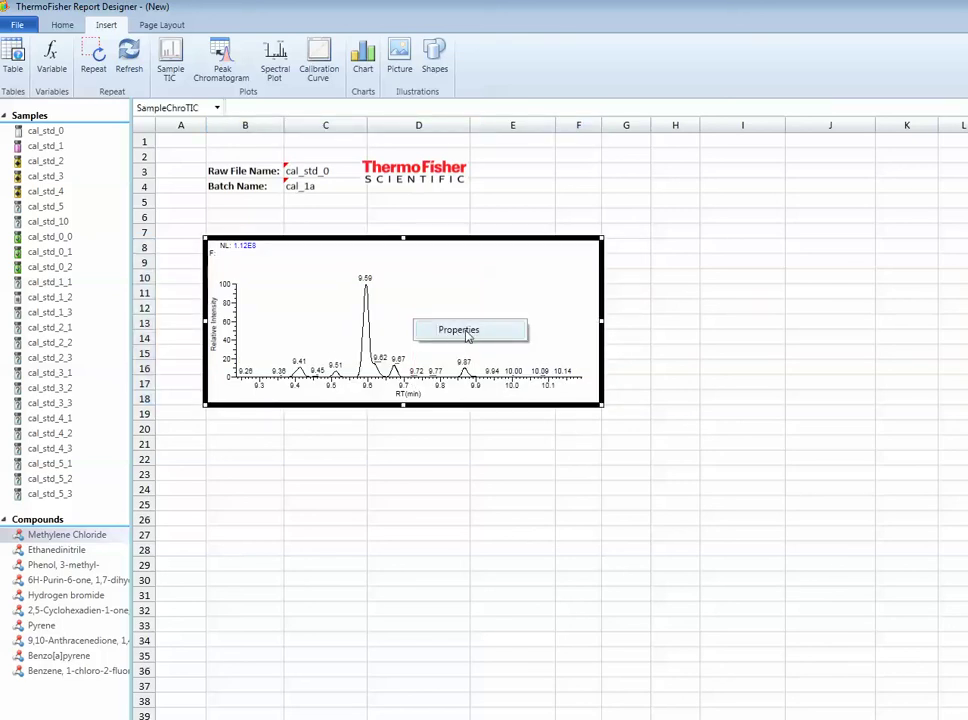
Insert a Peak Chromatogram at cell G13 and narrow its retention-time range to about 1.5–1.9 min.
left_click(626, 321)
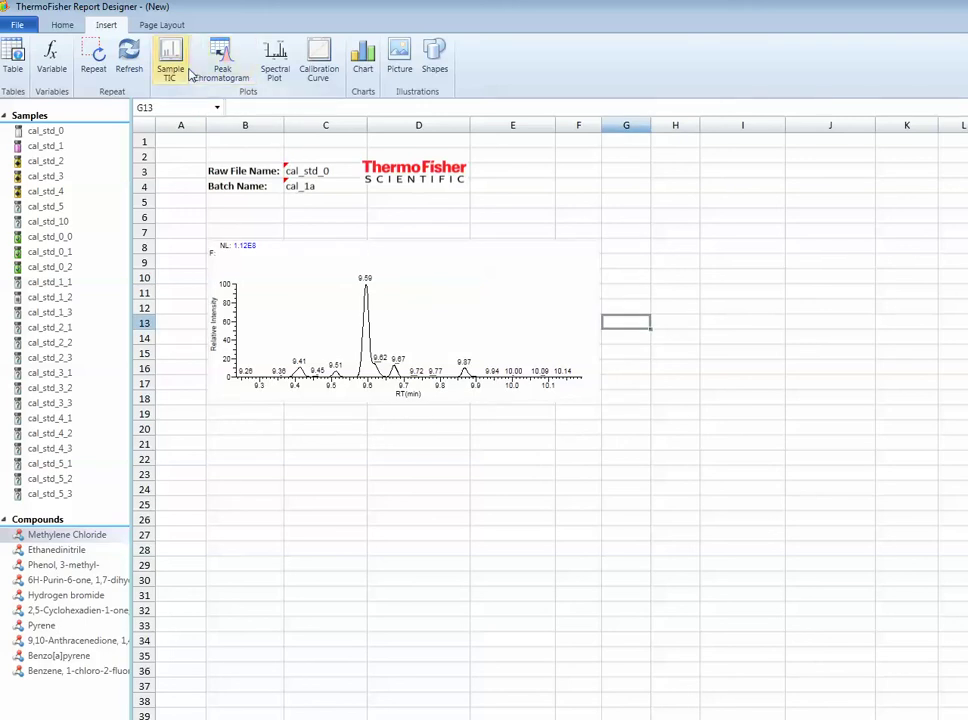
left_click(224, 74)
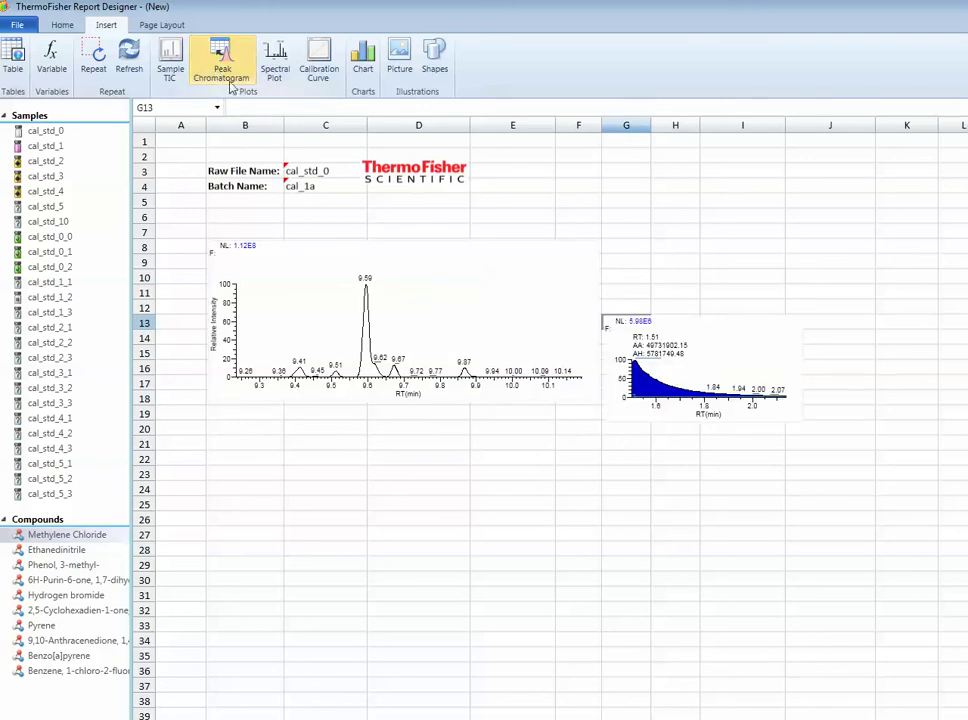
left_click(737, 363)
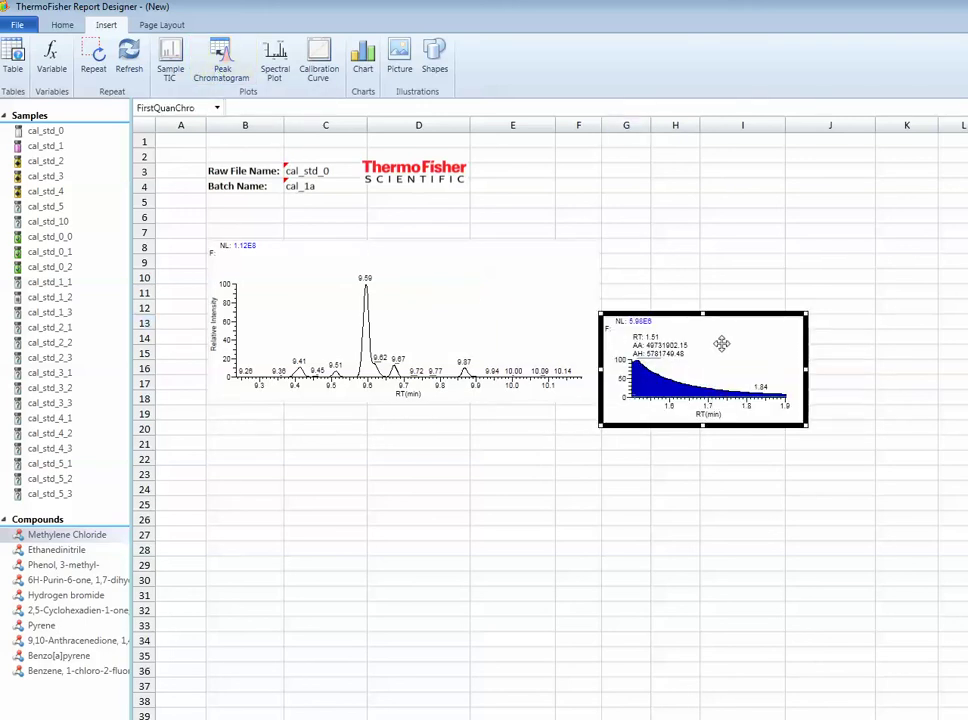
Move the peak chromatogram below the TIC plot so it starts at cell B20, and set its plot index to 2.
left_click_drag(722, 344, 327, 456)
right_click(327, 456)
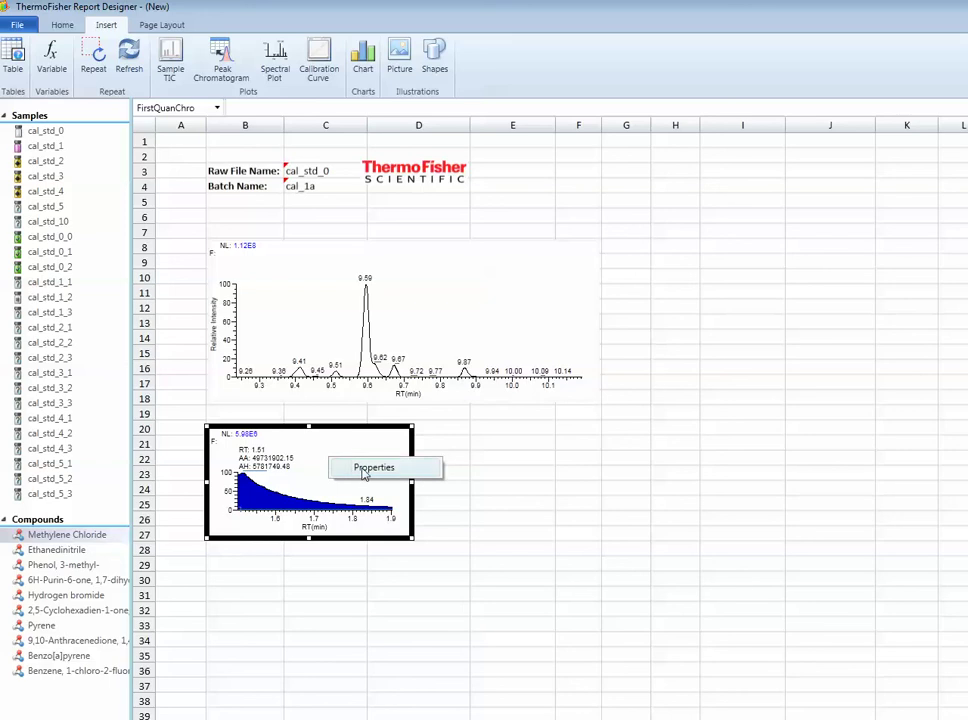
left_click(370, 468)
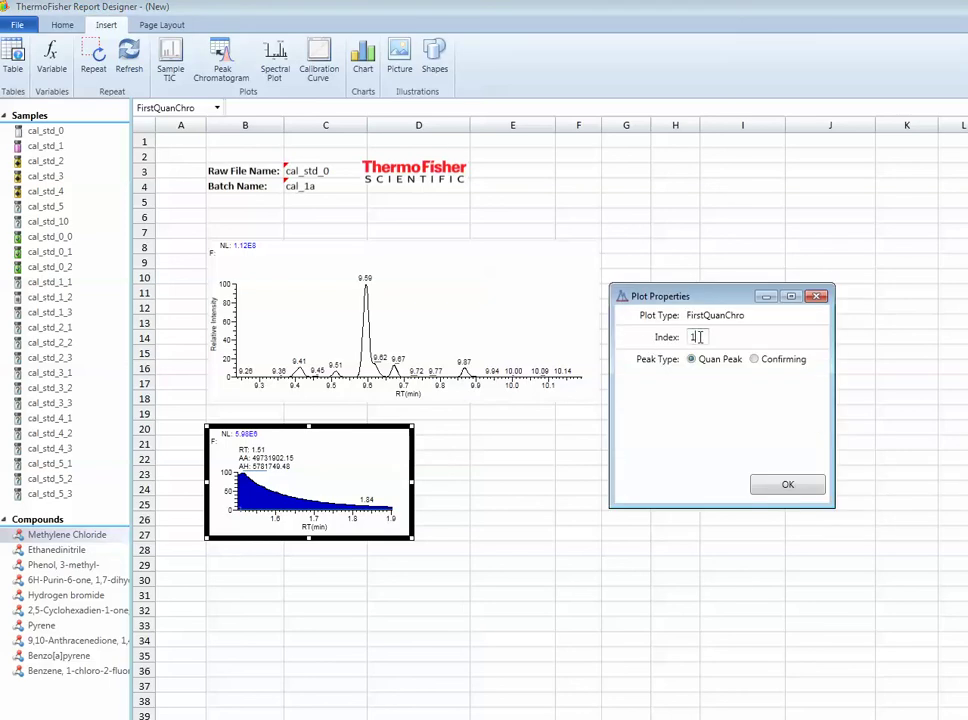
left_click_drag(699, 337, 651, 342)
type("2")
left_click(786, 488)
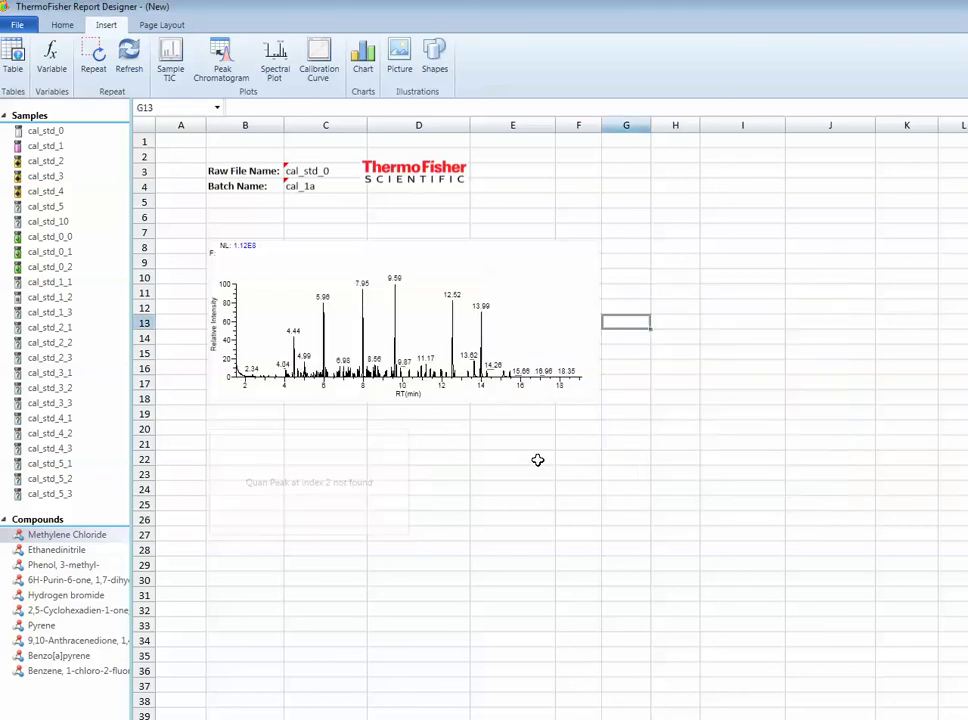
Change the peak type of the chromatogram below the TIC plot to Confirming in its plot properties.
left_click(466, 470)
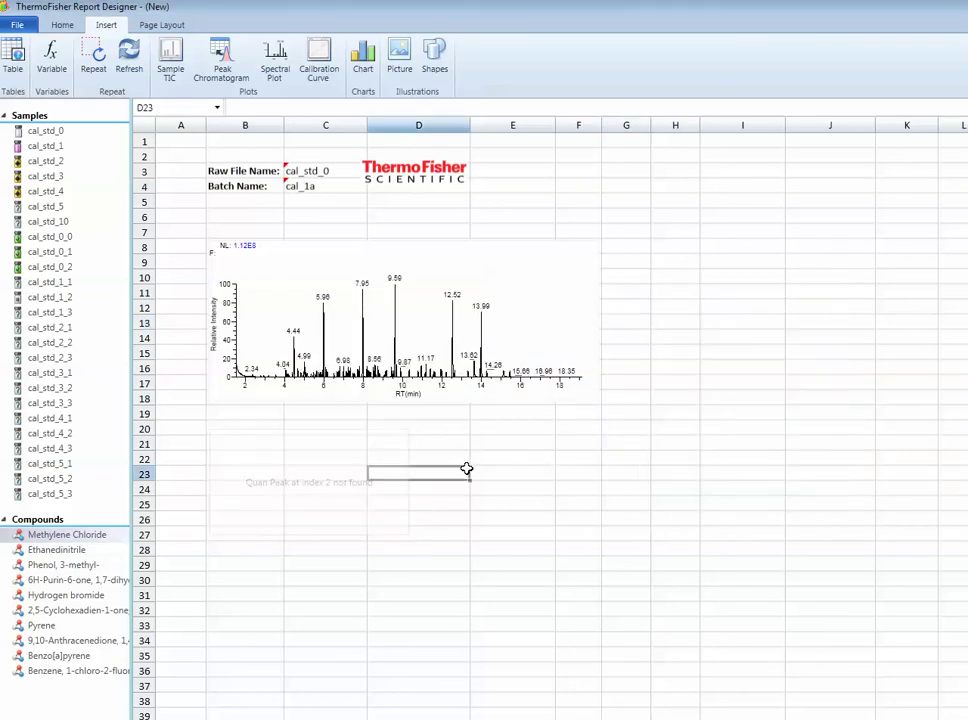
left_click(311, 469)
right_click(313, 467)
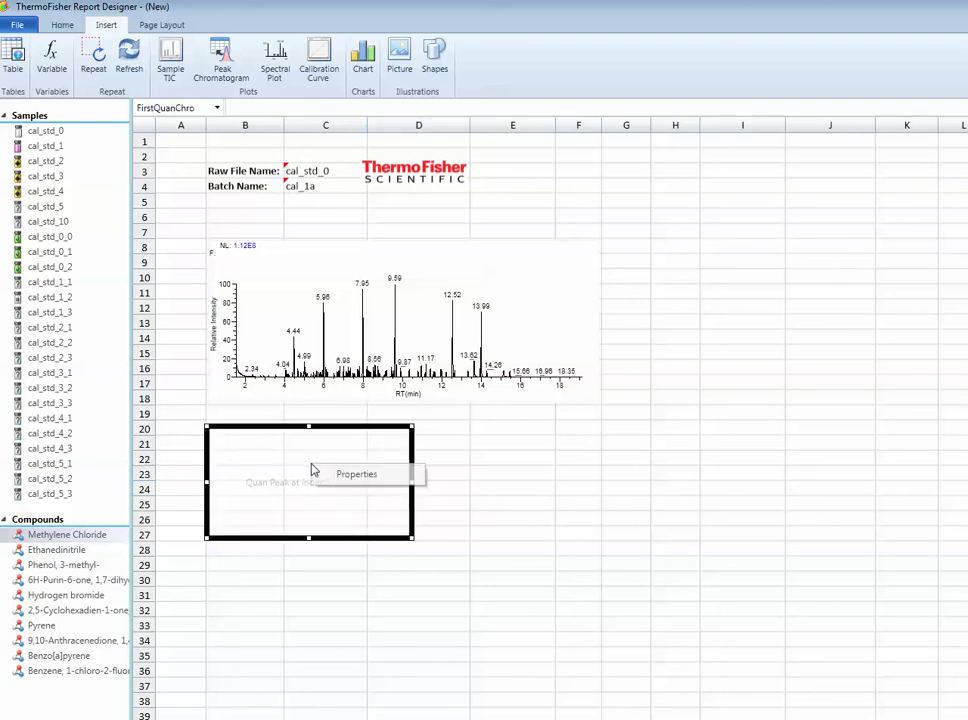
left_click(346, 479)
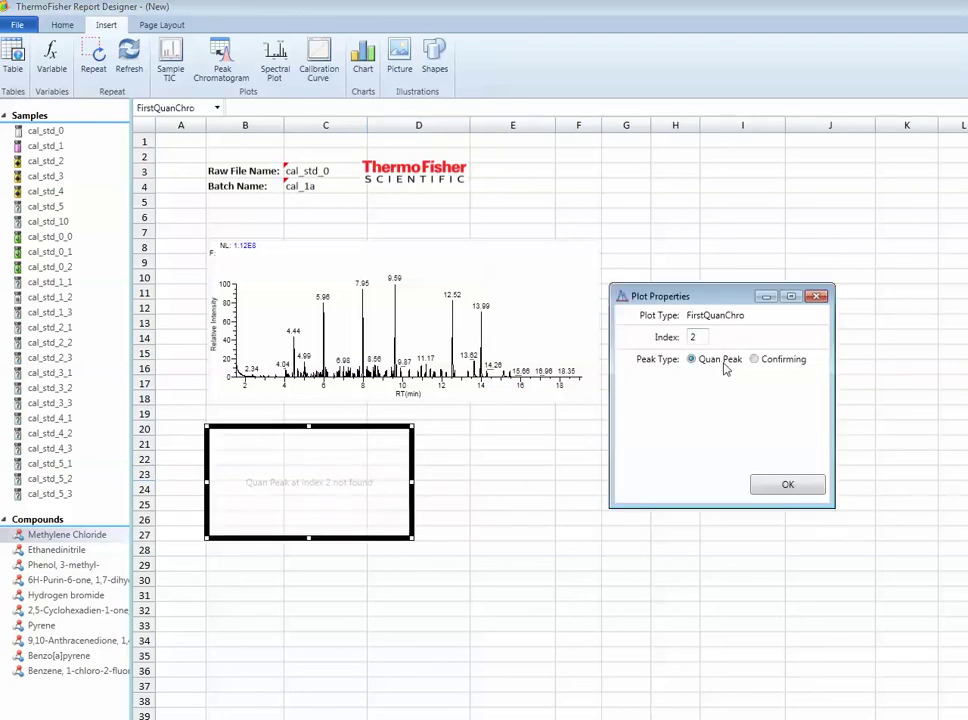
left_click(758, 359)
left_click(788, 486)
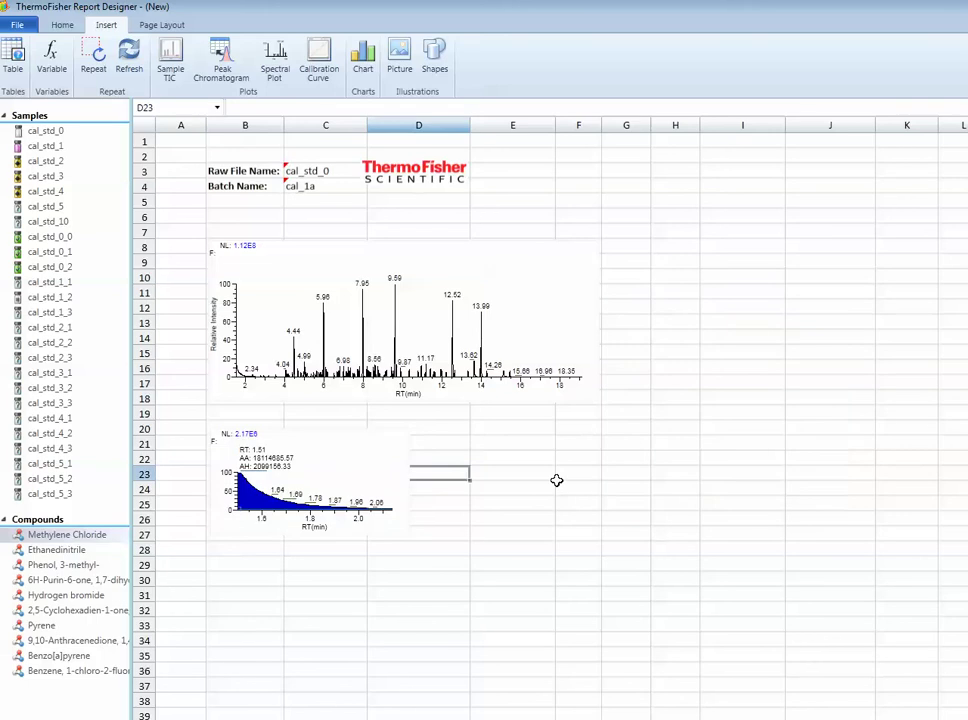
left_click(490, 455)
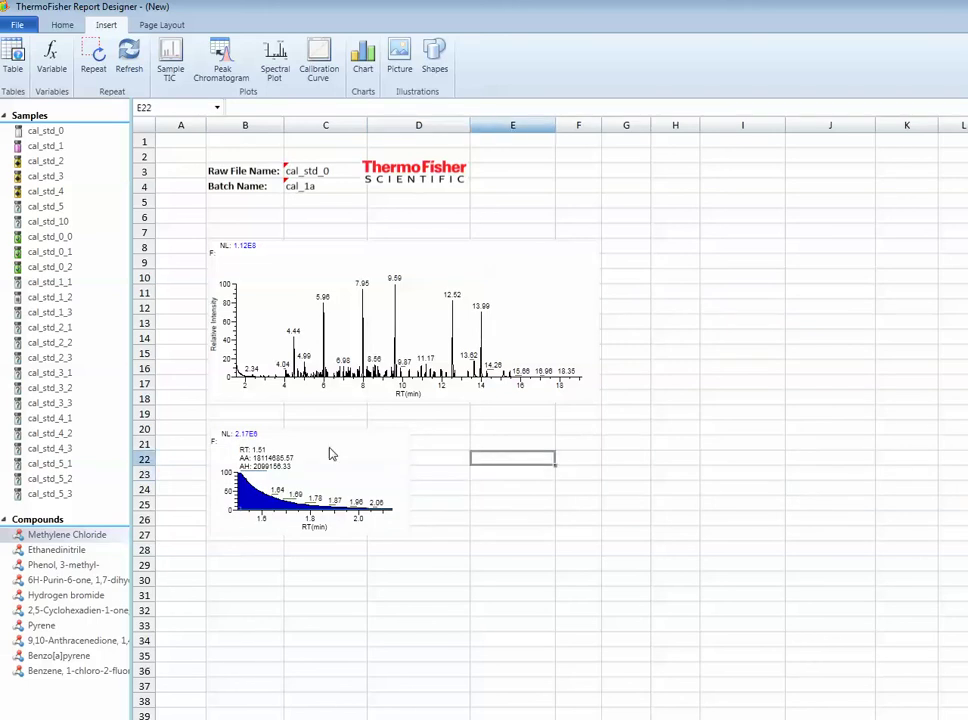
Enter the label C2 in cell B19 above the peak chromatogram, and select the chromatogram plot.
left_click(258, 411)
type("C2")
key("Return")
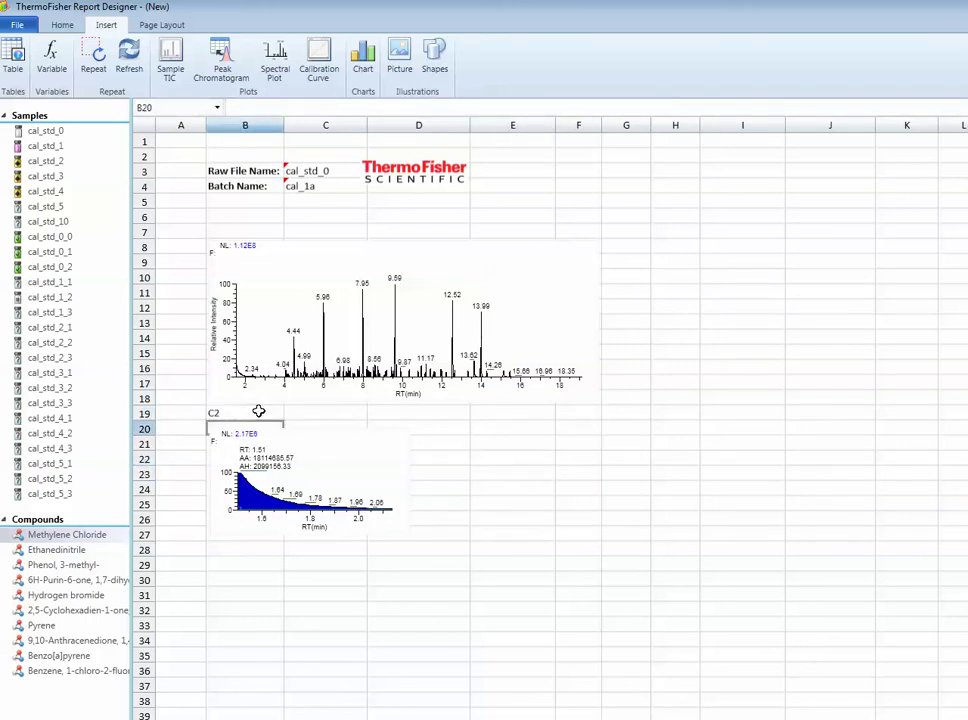
key("Right")
key("Right")
key("Right")
key("Left")
key("Left")
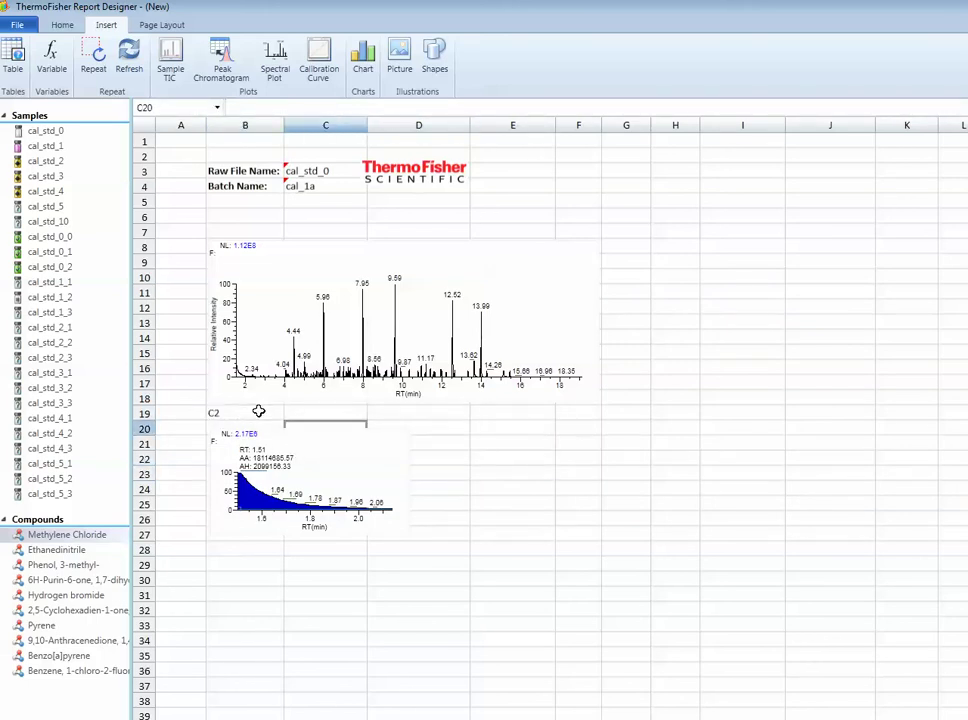
left_click(315, 450)
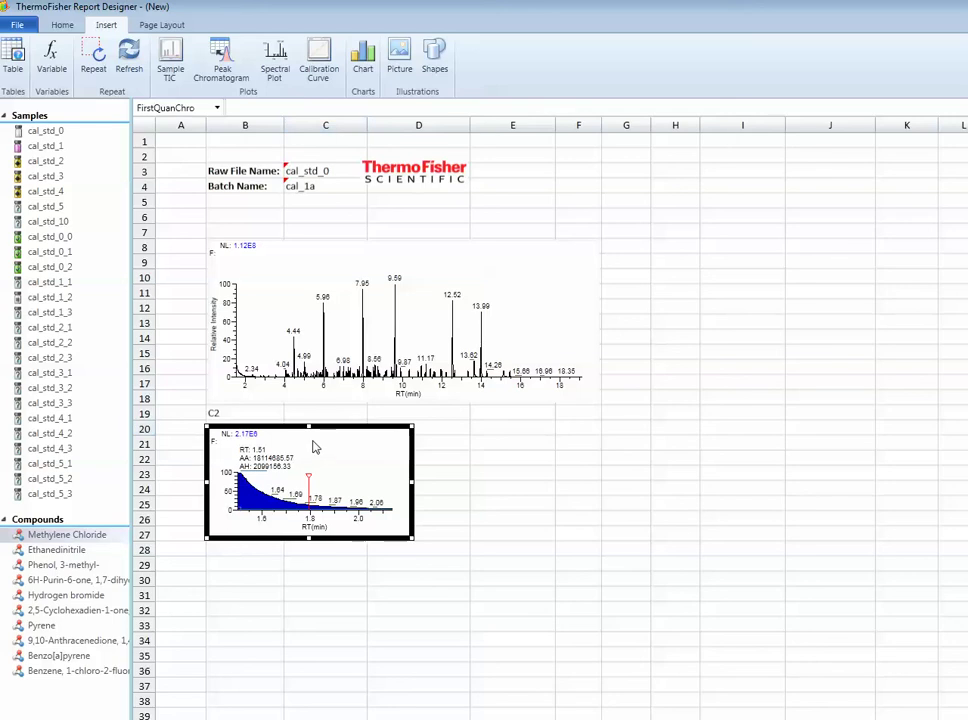